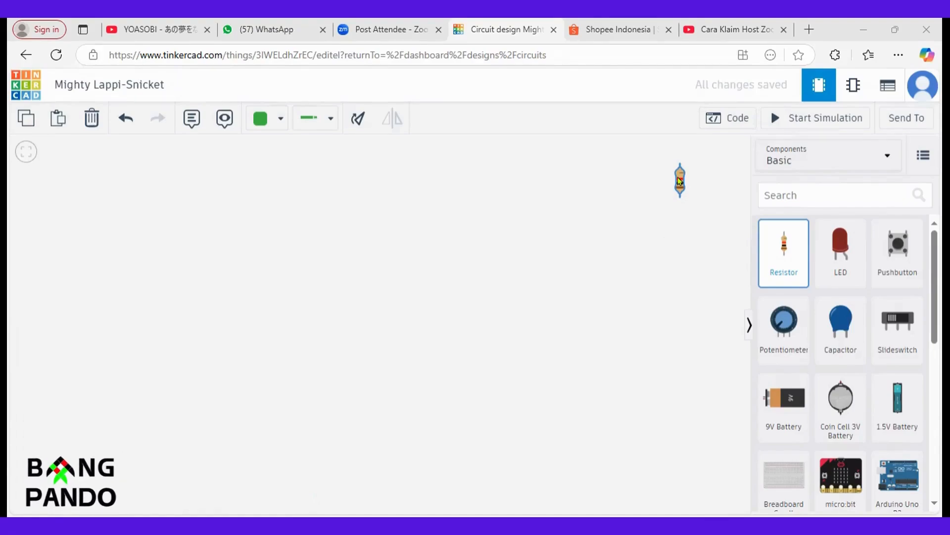
- Search the components for breadboard and place a full-size Breadboard in the middle of the workspace
drag(679, 181, 739, 193)
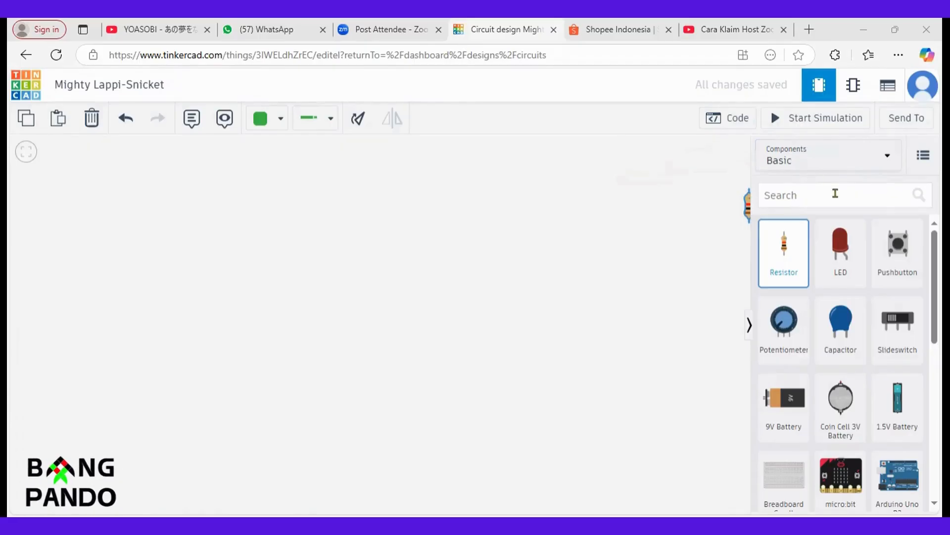
scroll(935, 248, down, 2)
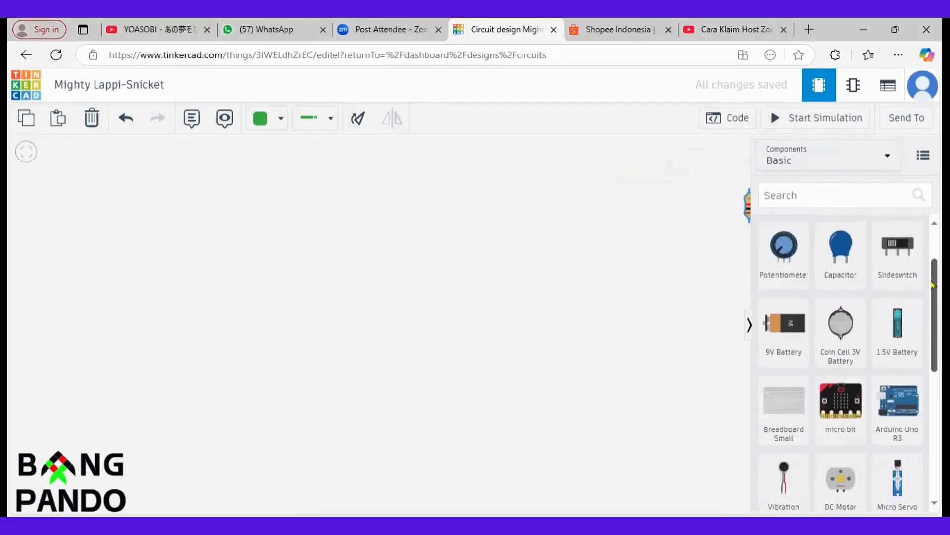
scroll(935, 247, up, 2)
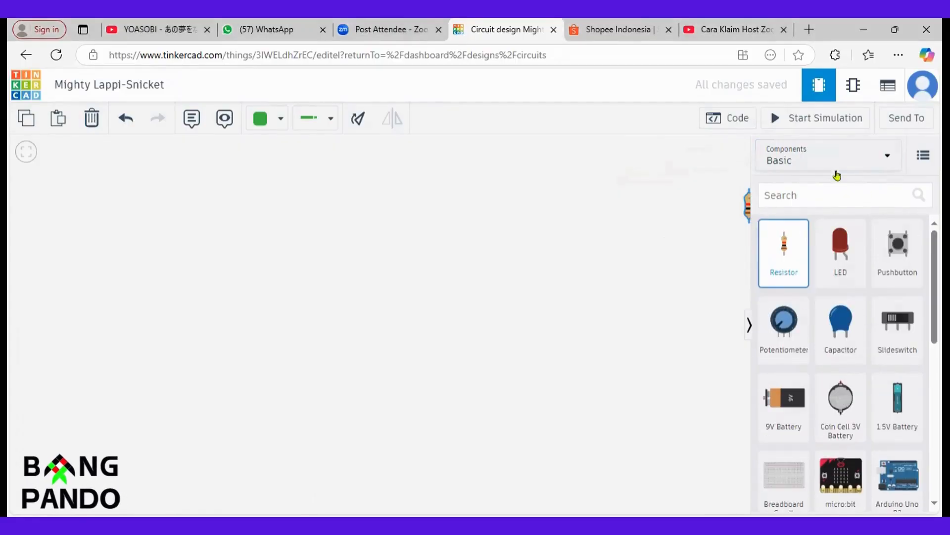
click(848, 185)
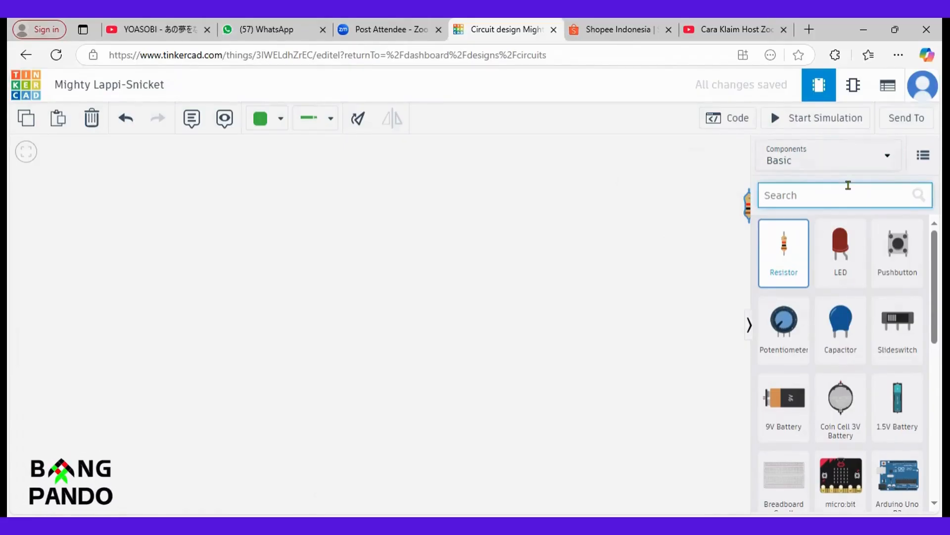
text(br)
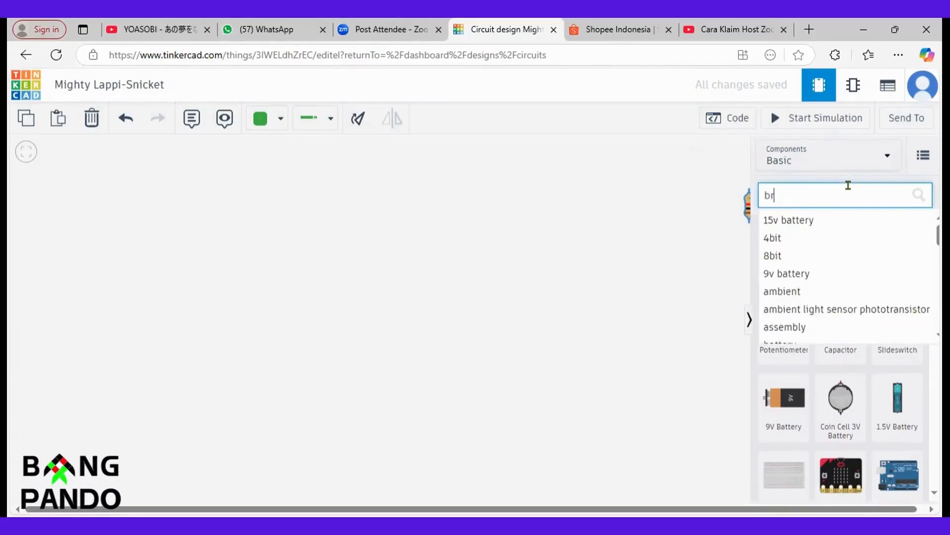
text(ead)
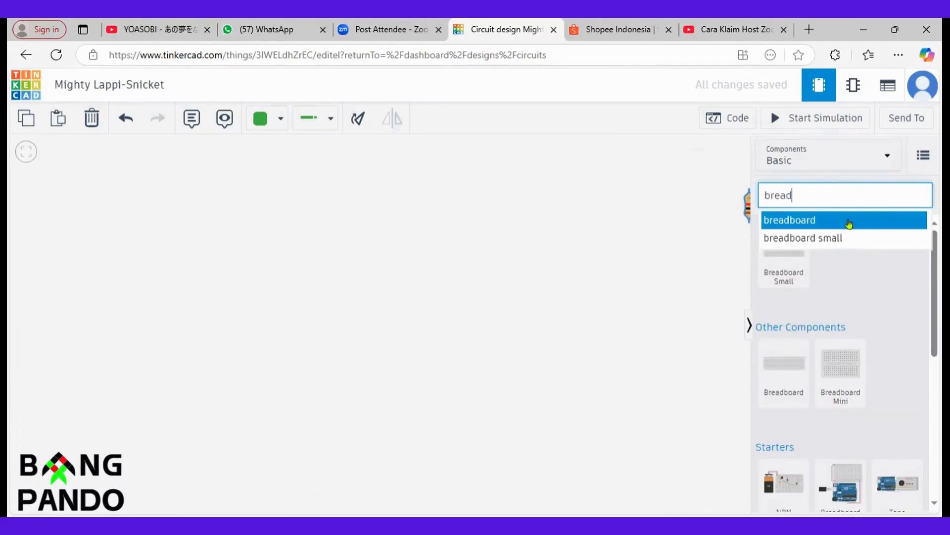
click(850, 220)
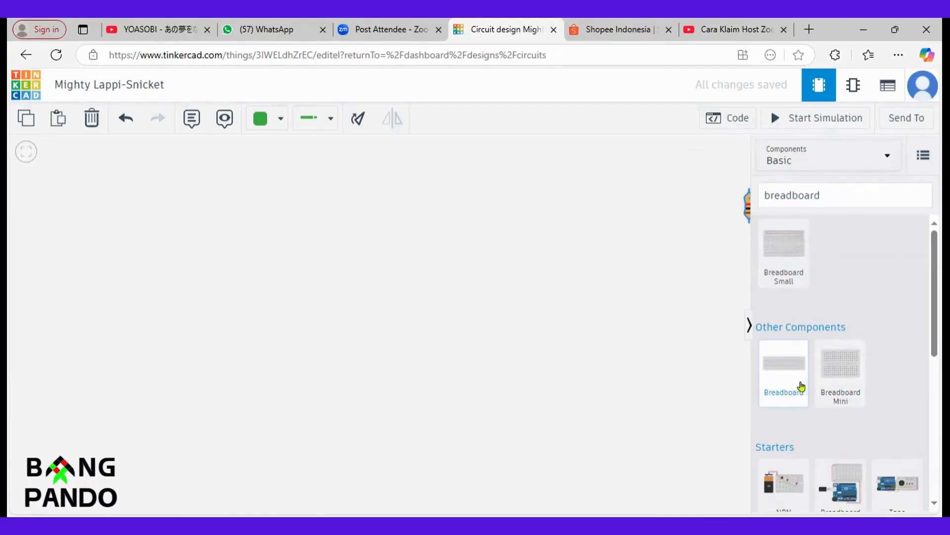
drag(773, 388, 386, 291)
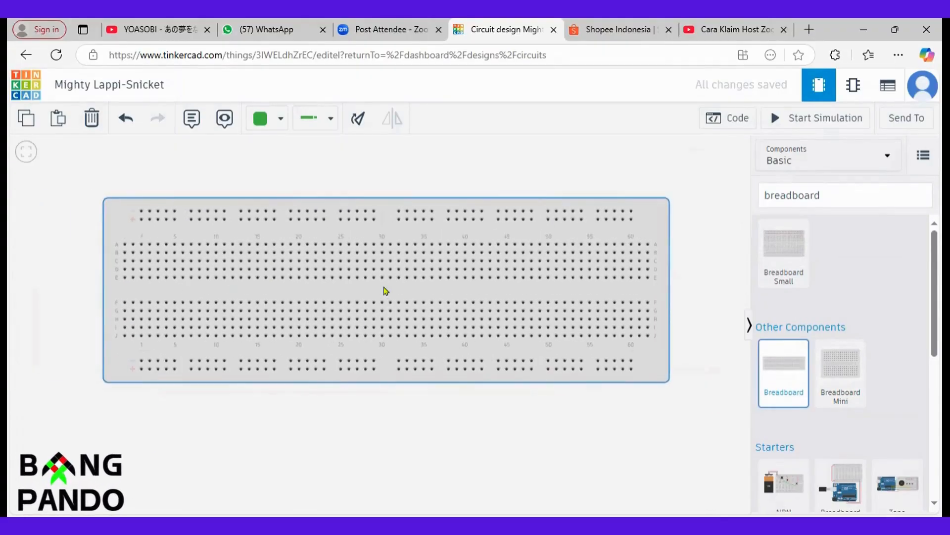
click(484, 146)
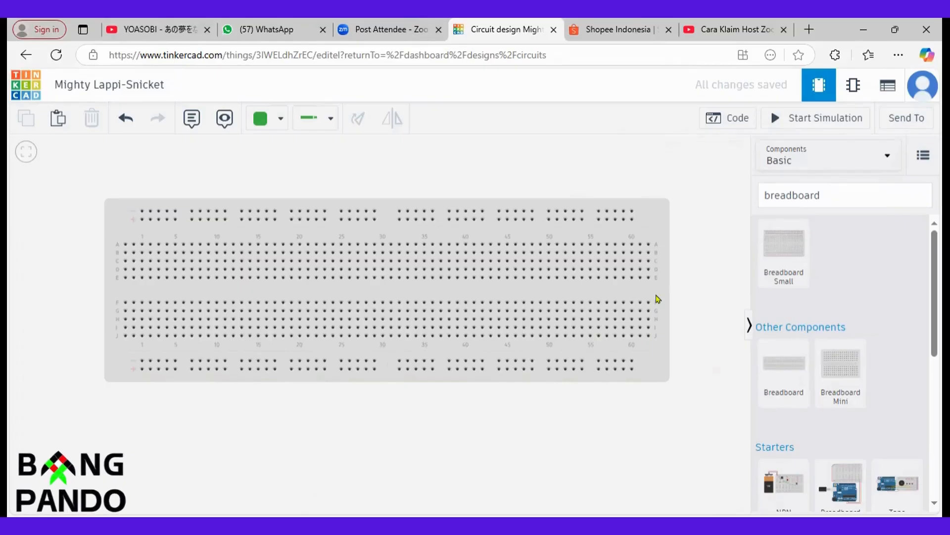
drag(658, 297, 624, 312)
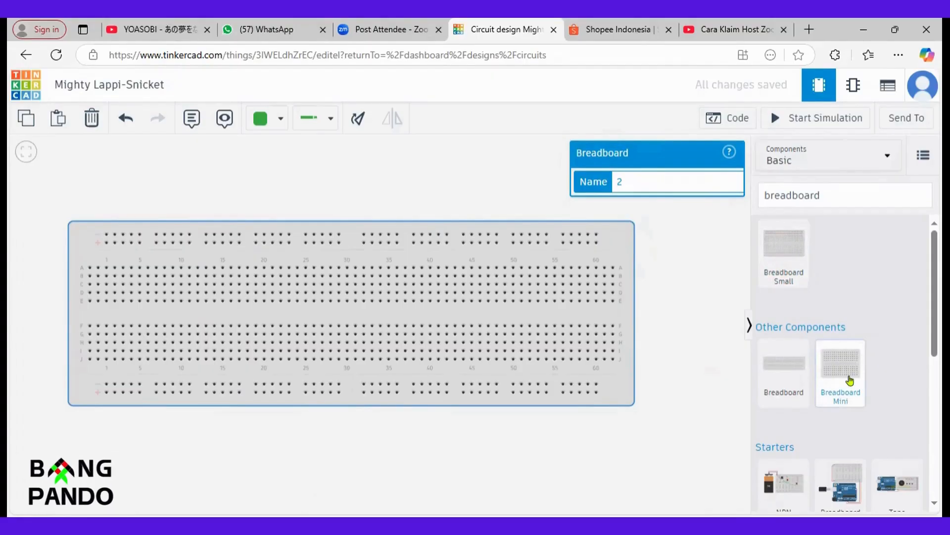
- Place a Breadboard Mini beside the full-size breadboard and delete it again
drag(850, 380, 716, 299)
drag(708, 388, 628, 390)
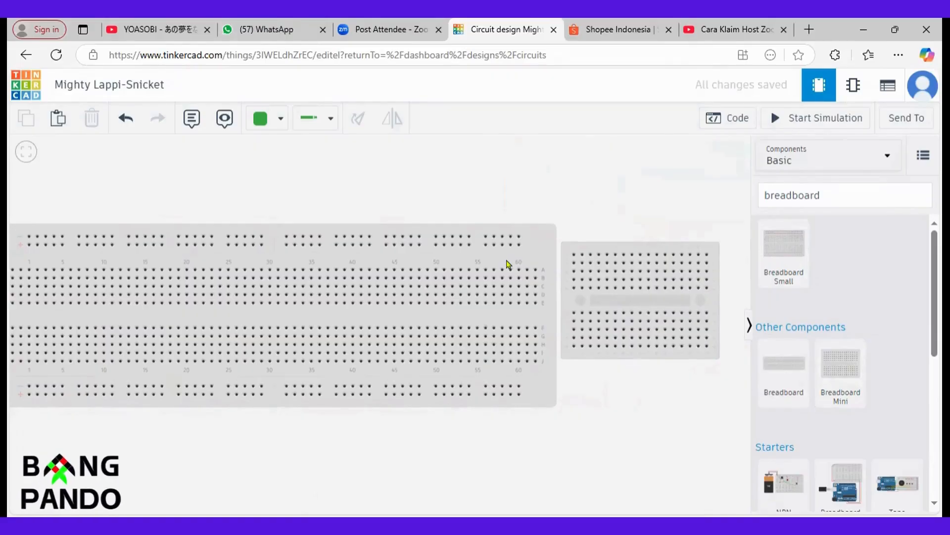
drag(608, 380, 627, 379)
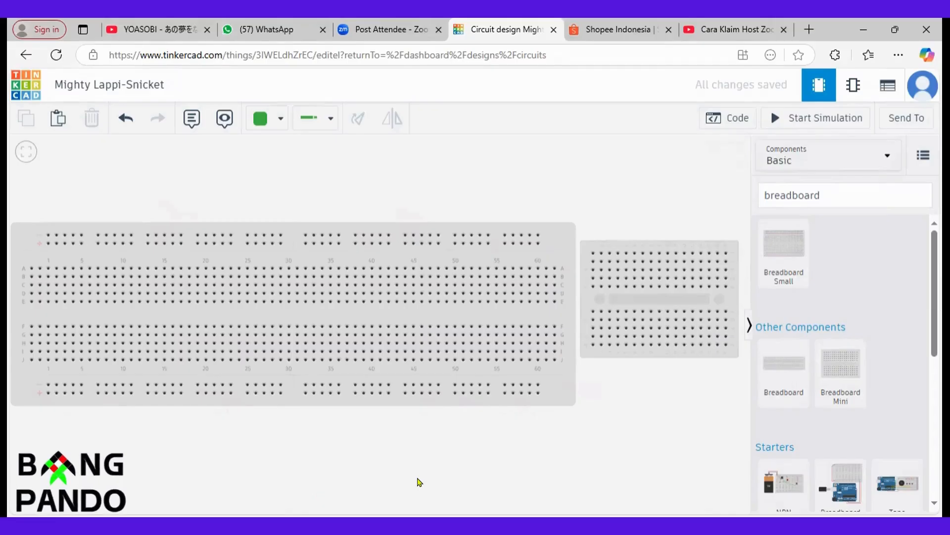
click(681, 301)
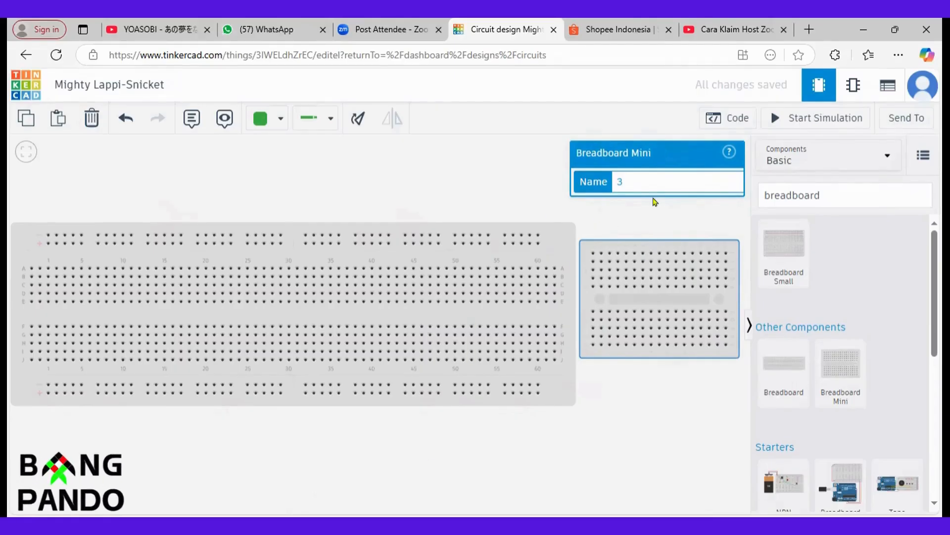
click(90, 123)
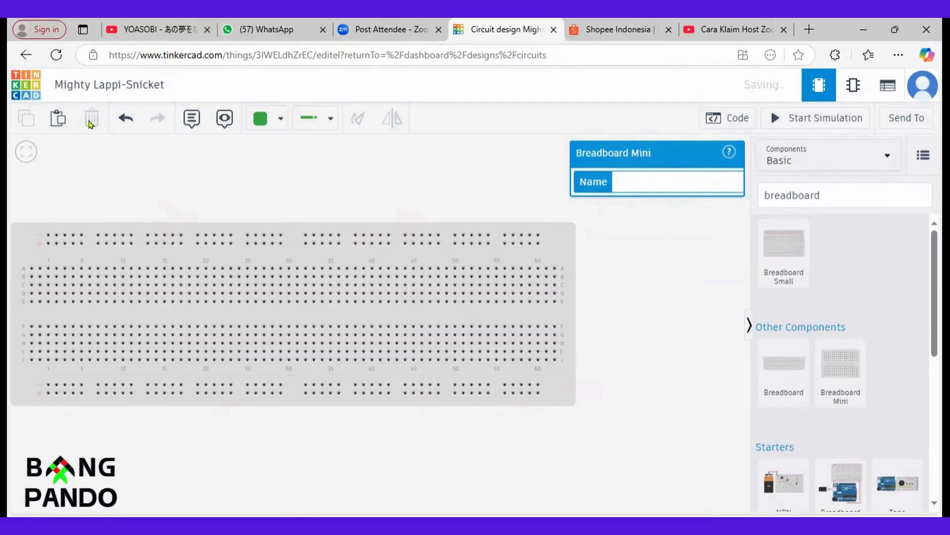
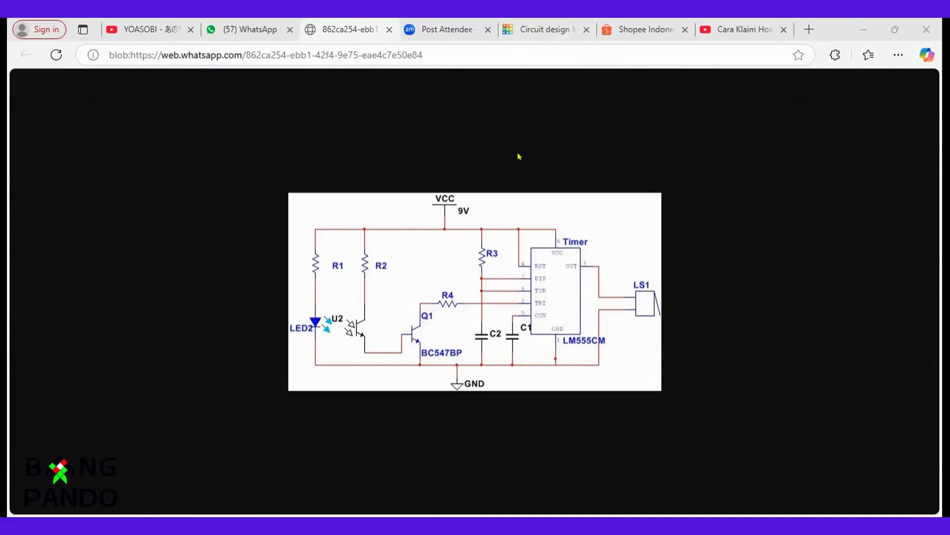
- Return to the Tinkercad circuit, search the components for 9v and place a 9V Battery beside the breadboard
click(545, 29)
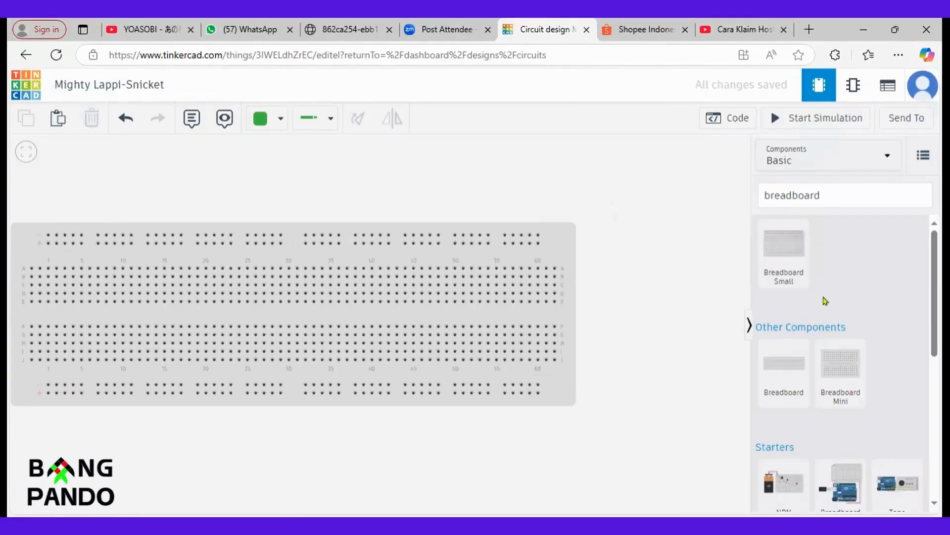
click(847, 190)
key(BackSpace)
key(BackSpace)
key(BackSpace)
key(BackSpace)
key(BackSpace)
key(BackSpace)
key(BackSpace)
key(BackSpace)
key(BackSpace)
key(BackSpace)
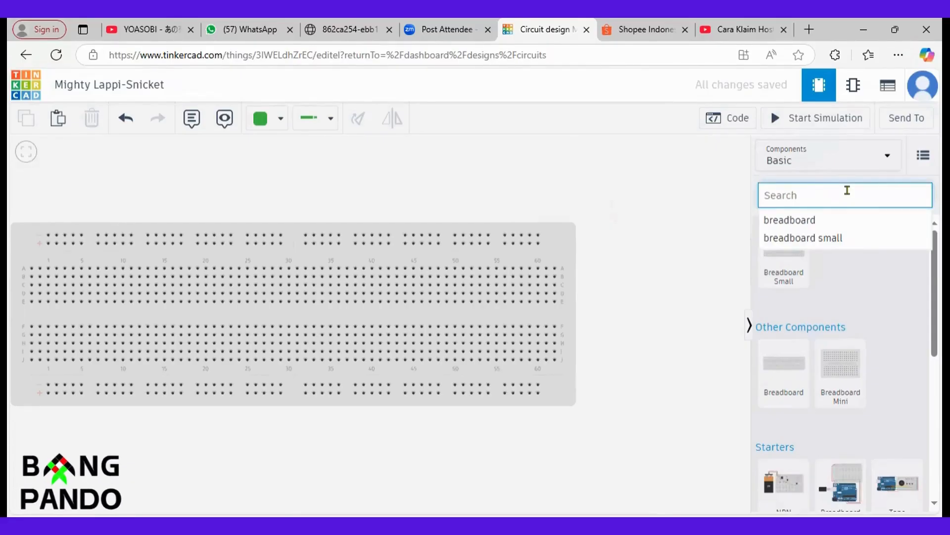
text(9v)
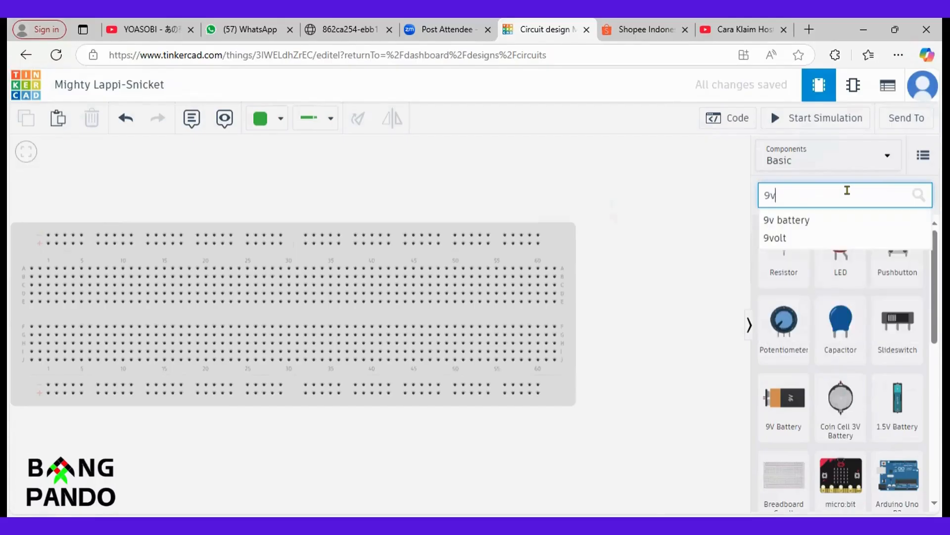
drag(773, 409, 587, 318)
drag(614, 253, 528, 254)
- Rotate the 9V battery upright with its terminals facing up and position it just right of the breadboard
click(646, 302)
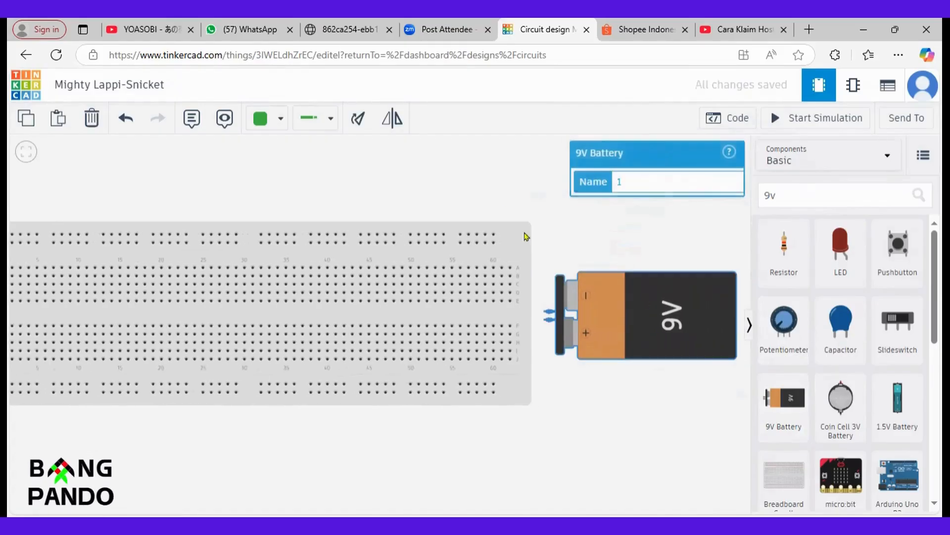
triple_click(358, 119)
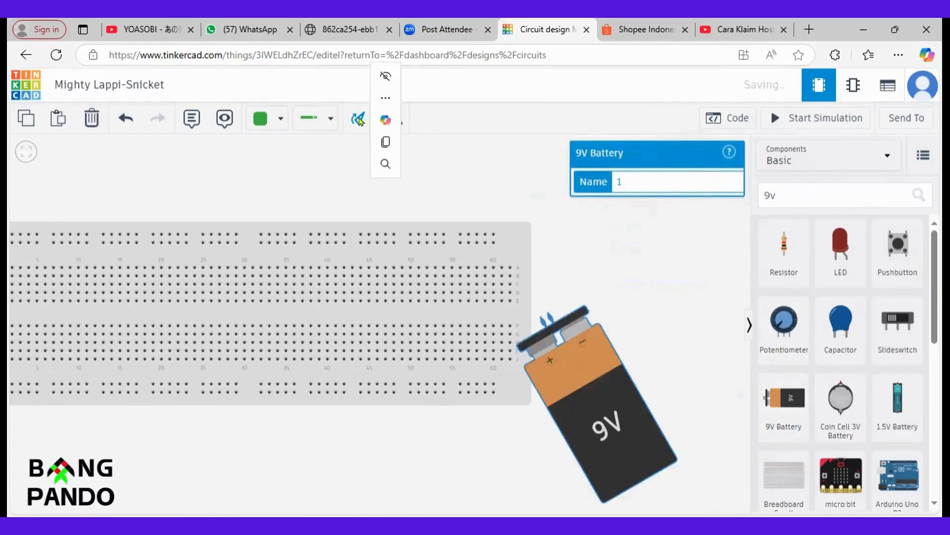
drag(522, 329, 568, 263)
click(658, 287)
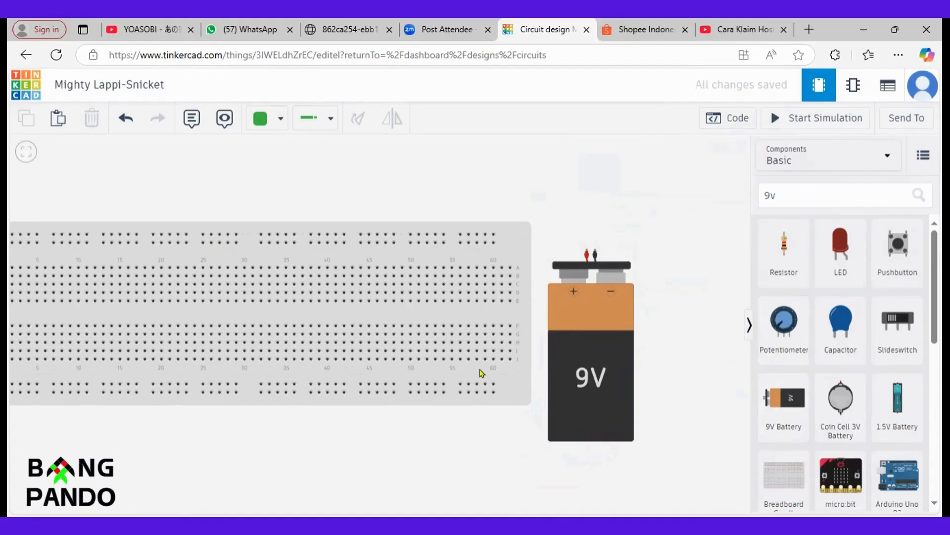
- Wire the battery's positive and negative terminals to the right end of the breadboard's upper positive and negative rails
drag(484, 441, 579, 431)
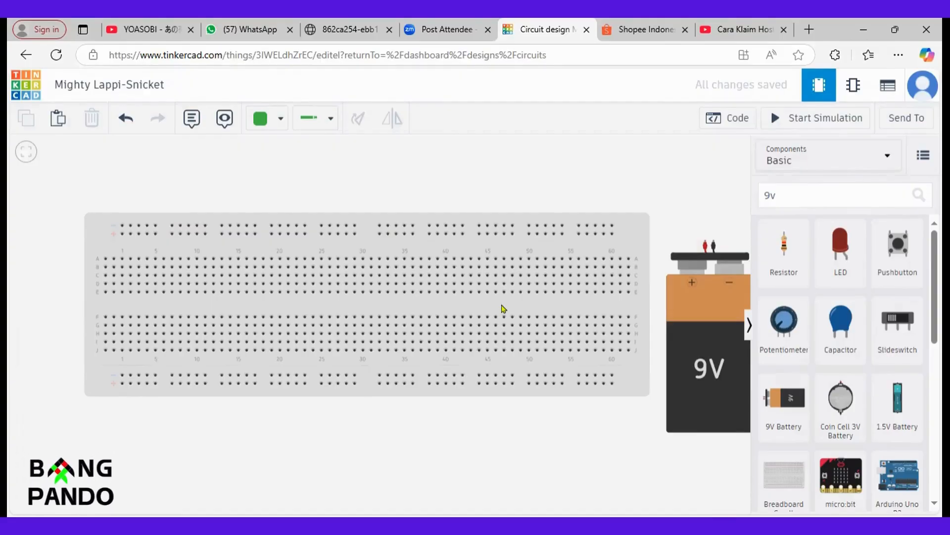
drag(571, 193, 513, 189)
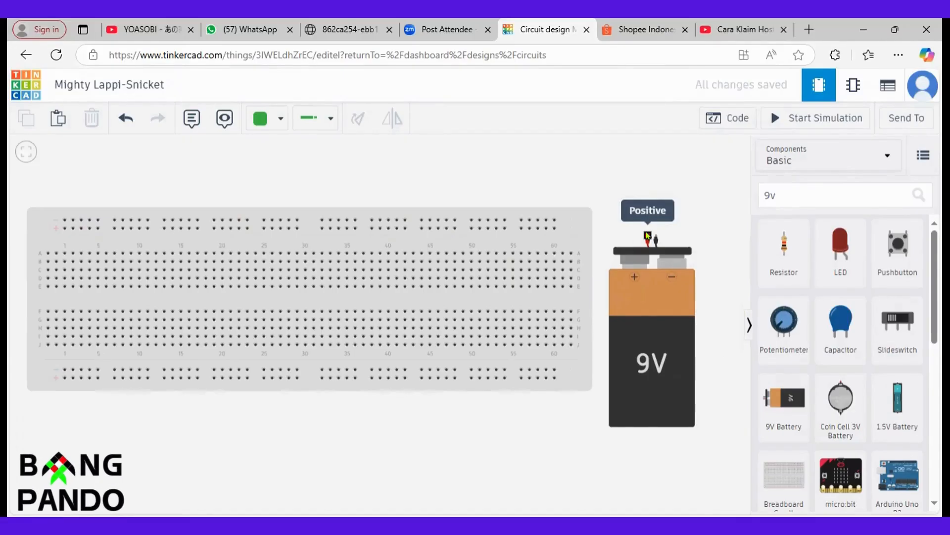
click(647, 235)
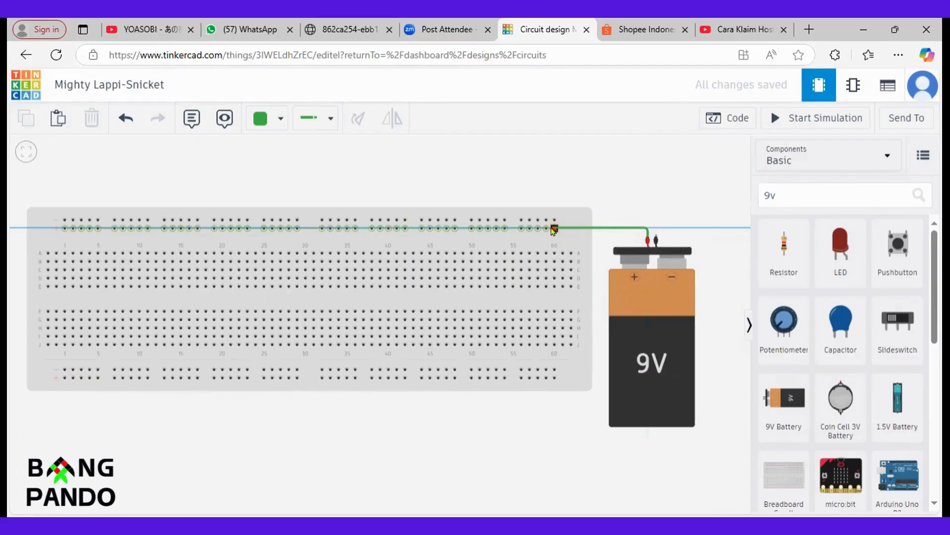
click(554, 229)
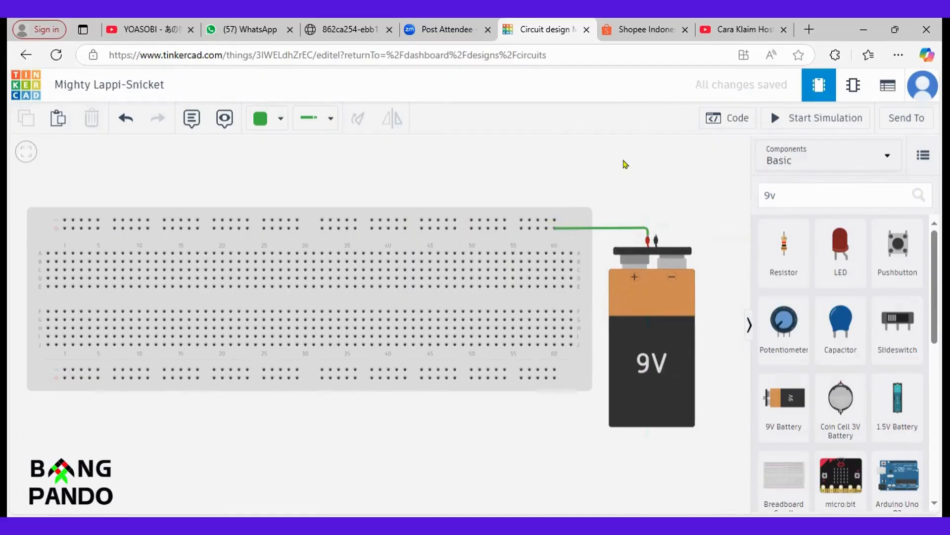
click(656, 240)
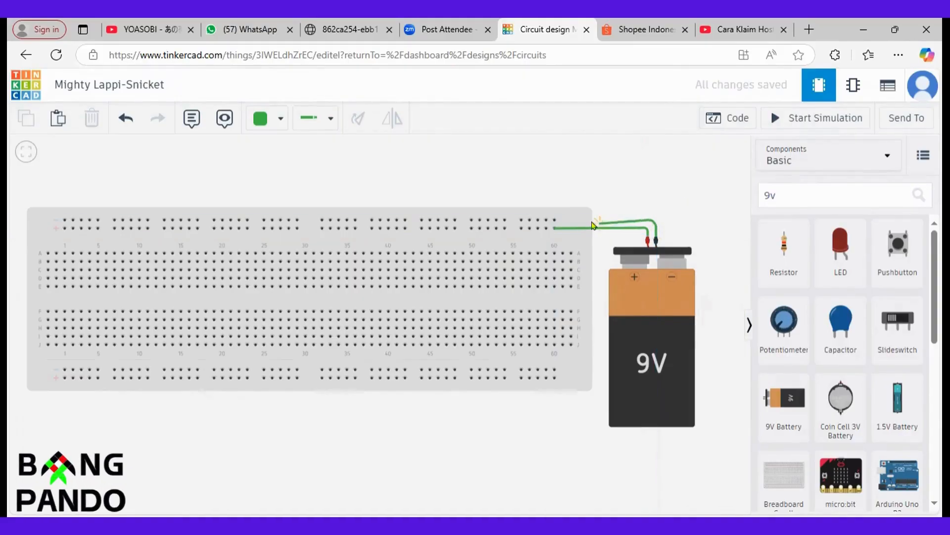
click(550, 221)
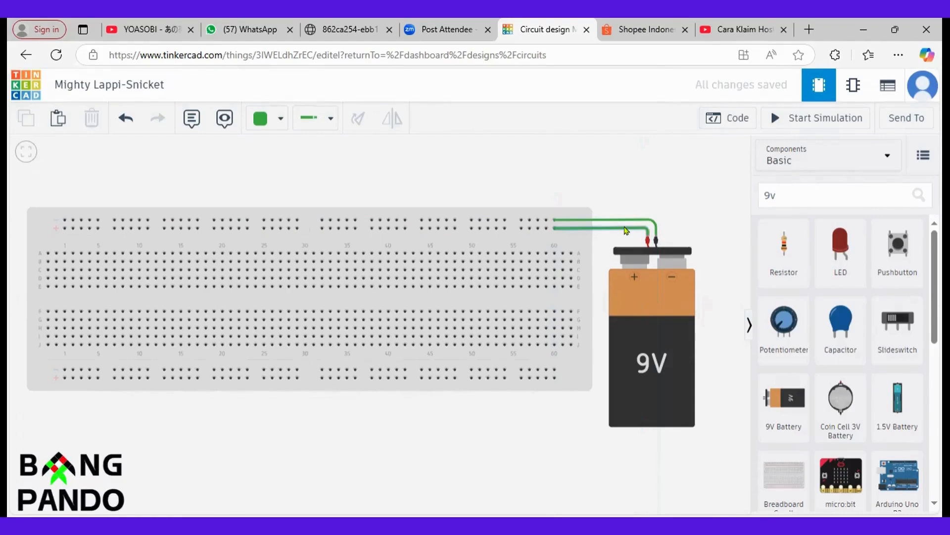
- Color the battery's positive wire red and its negative wire black
click(625, 231)
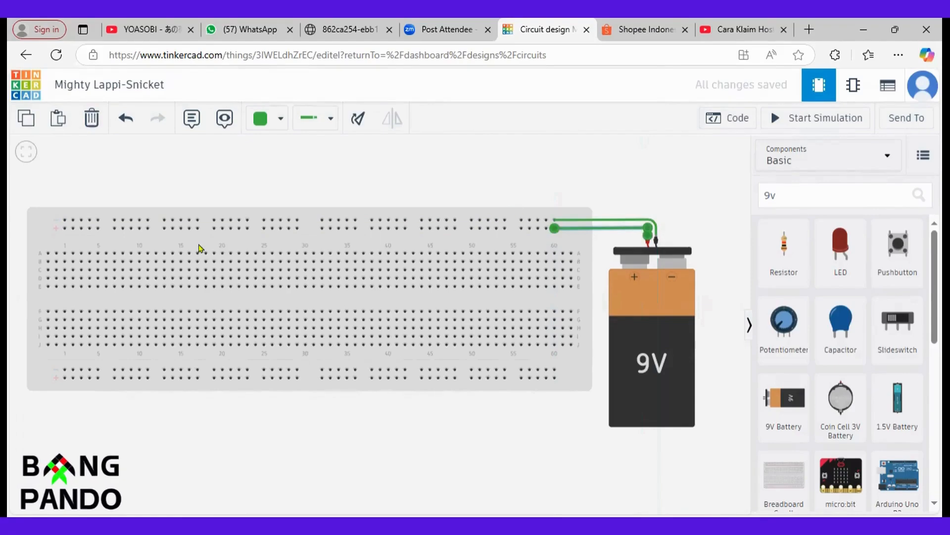
click(266, 125)
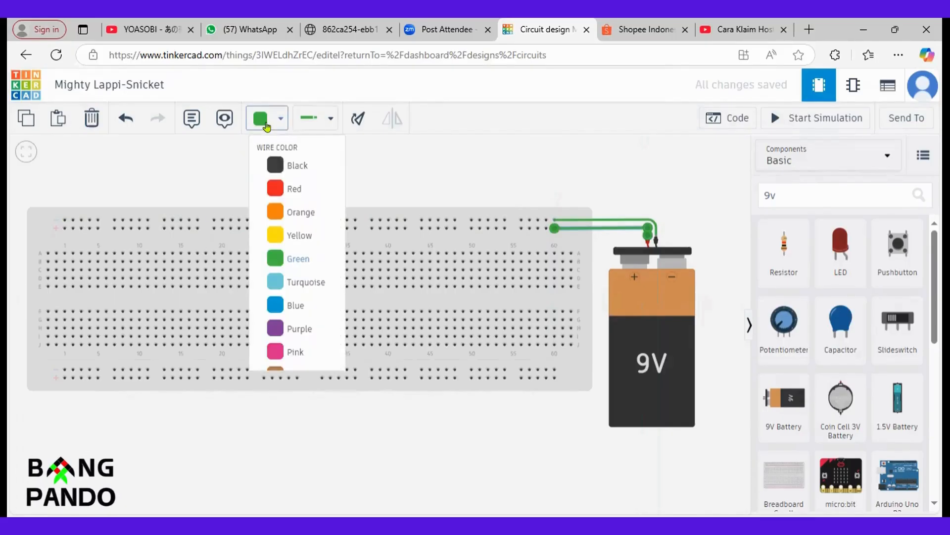
click(277, 187)
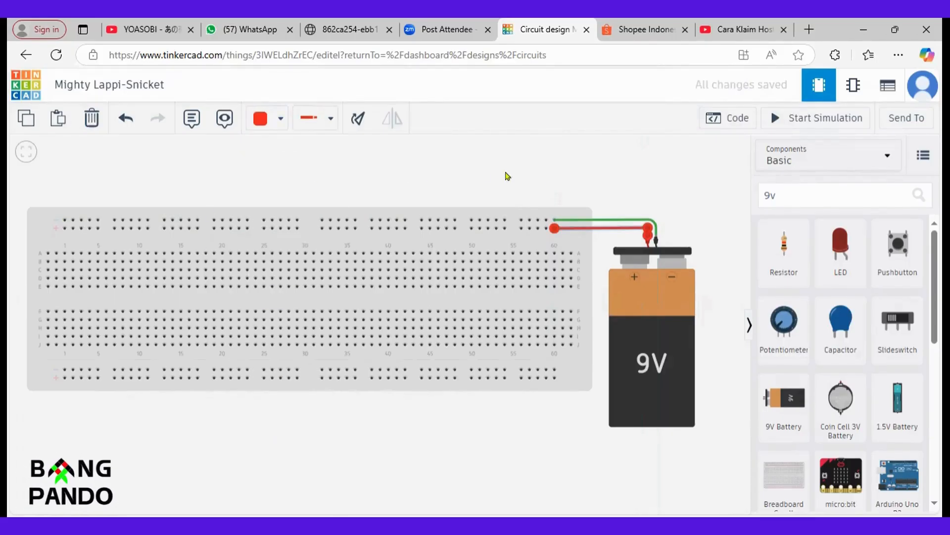
click(593, 219)
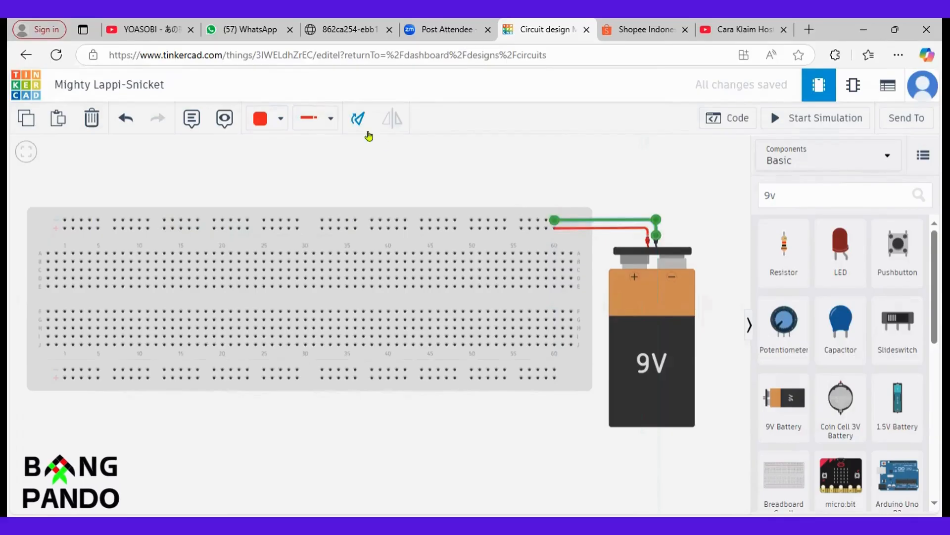
click(267, 119)
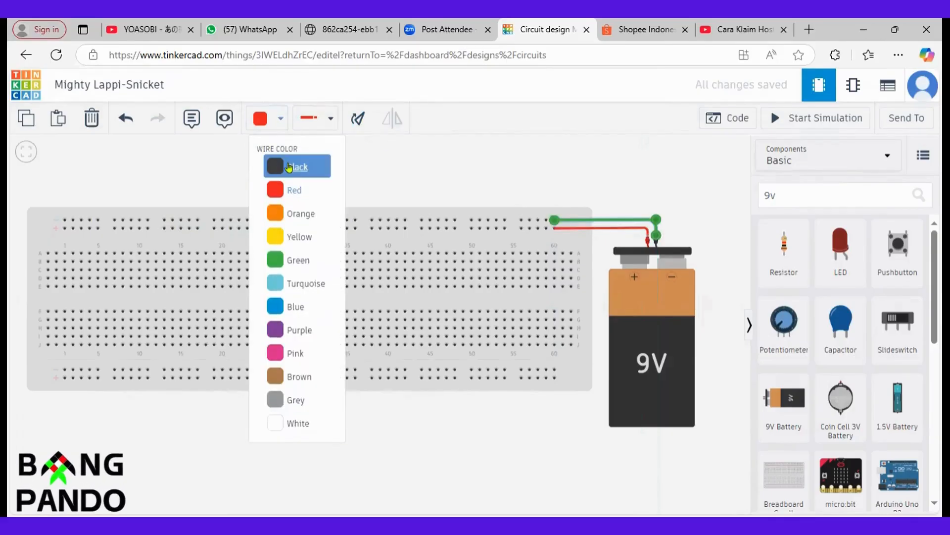
click(290, 167)
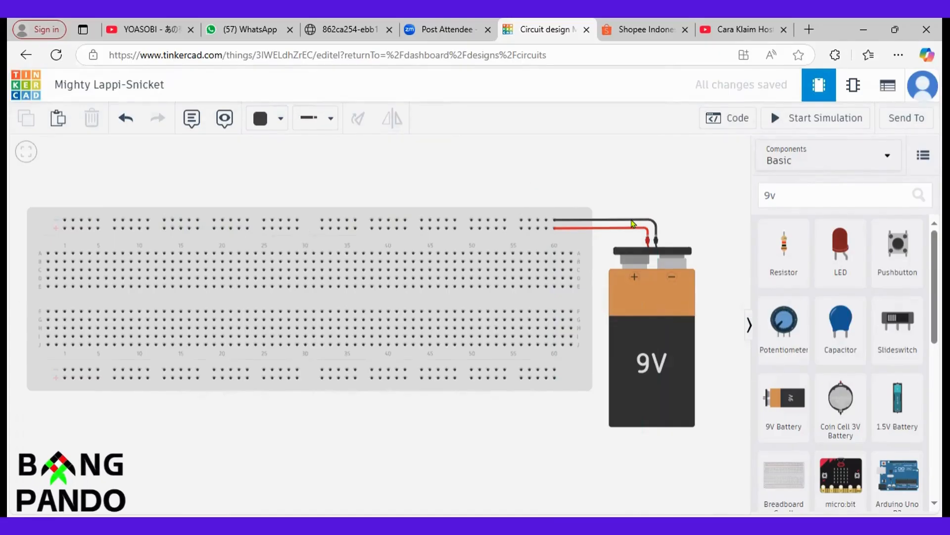
- Switch to the circuit schematic image and examine how the components connect to the 9V supply and ground
click(372, 24)
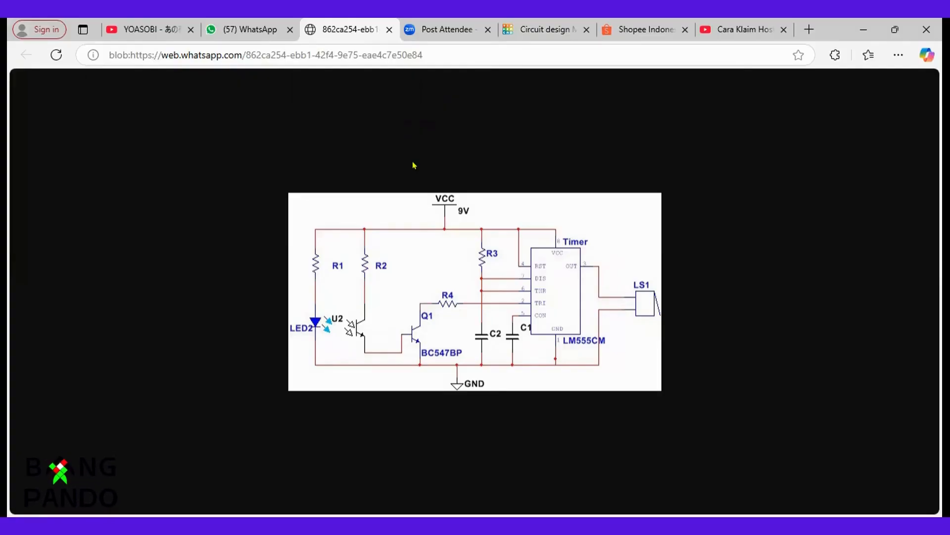
click(431, 28)
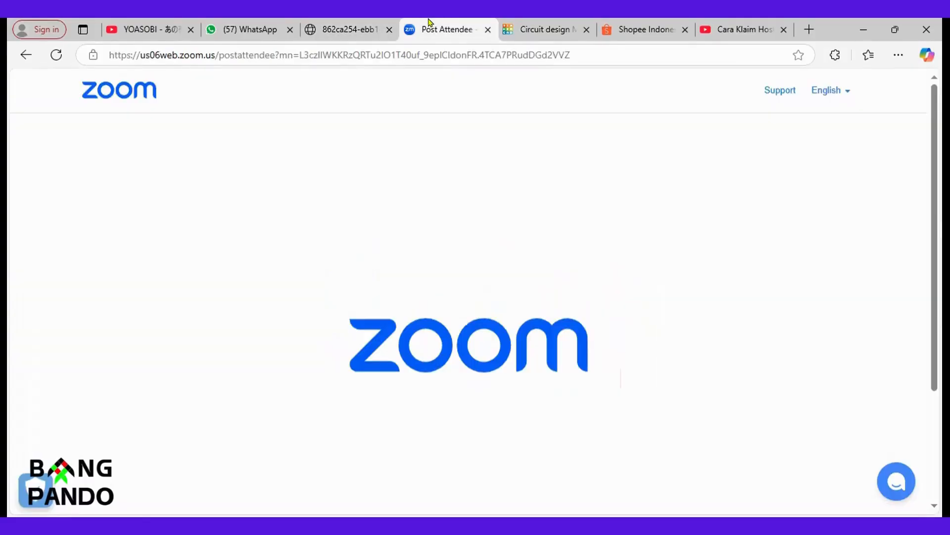
- Check the schematic for the timer, then search the Tinkercad component library for 555
click(511, 22)
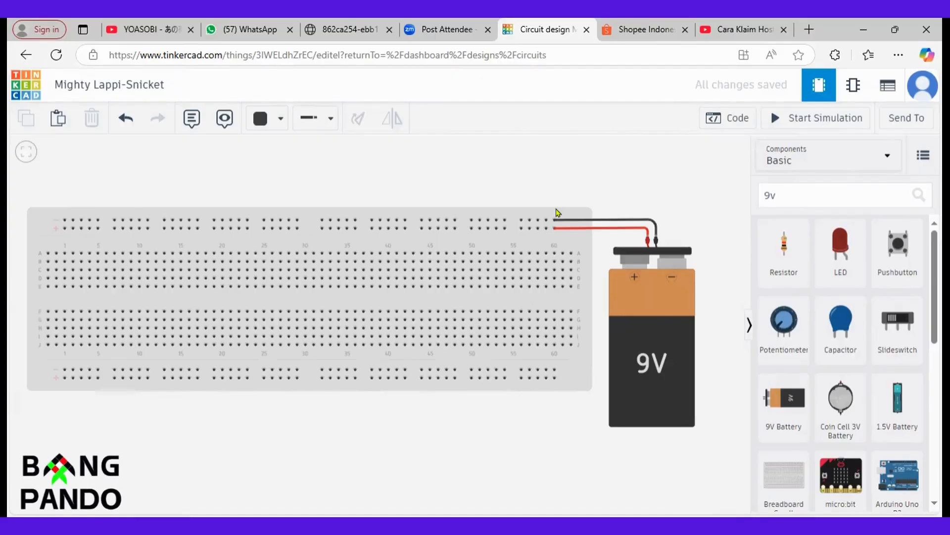
click(374, 22)
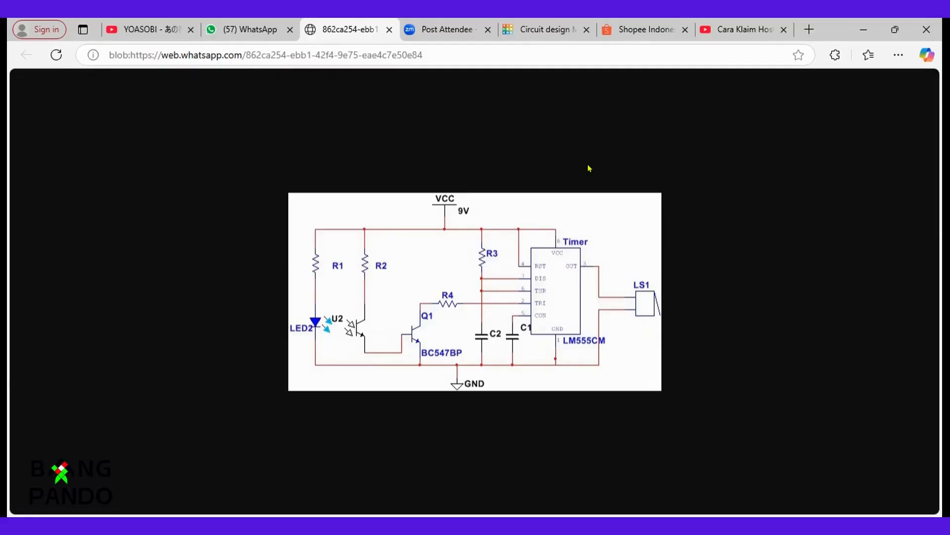
click(431, 21)
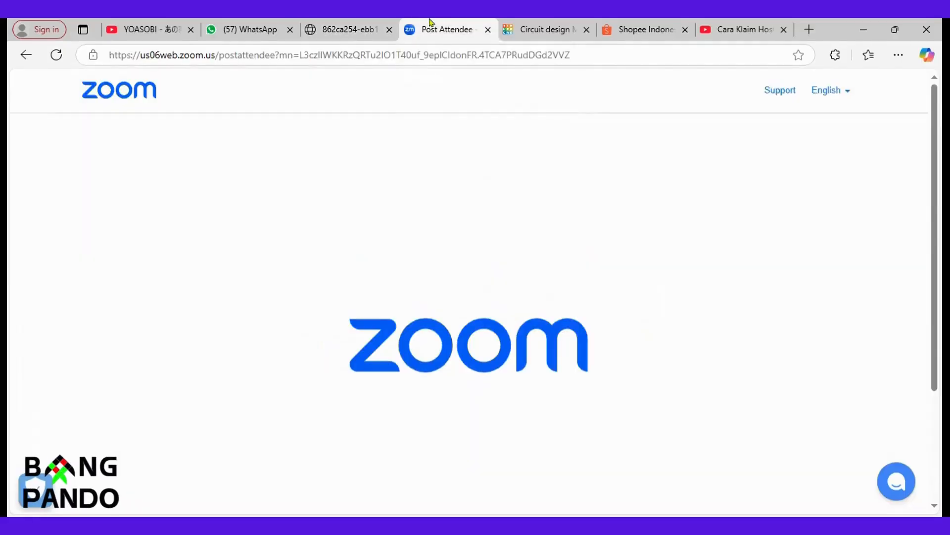
click(525, 25)
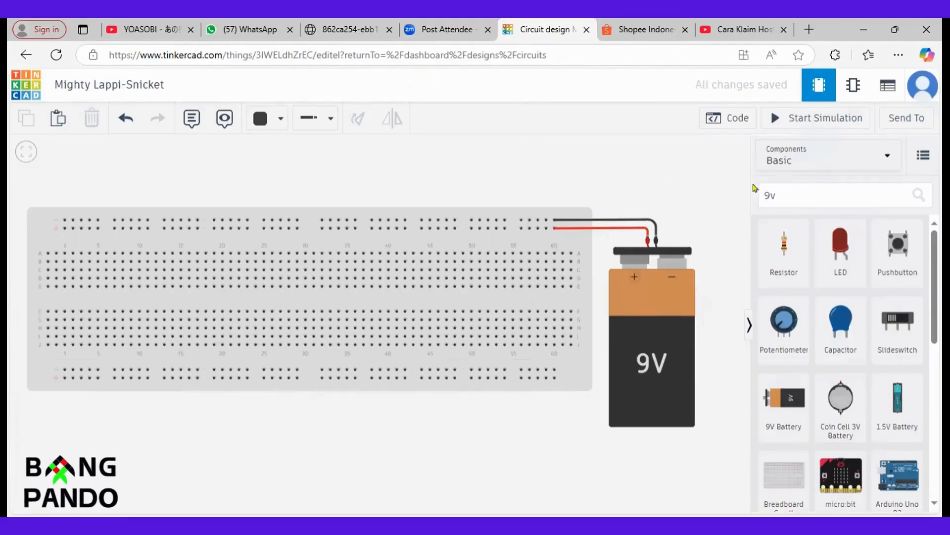
click(806, 190)
key(BackSpace)
key(BackSpace)
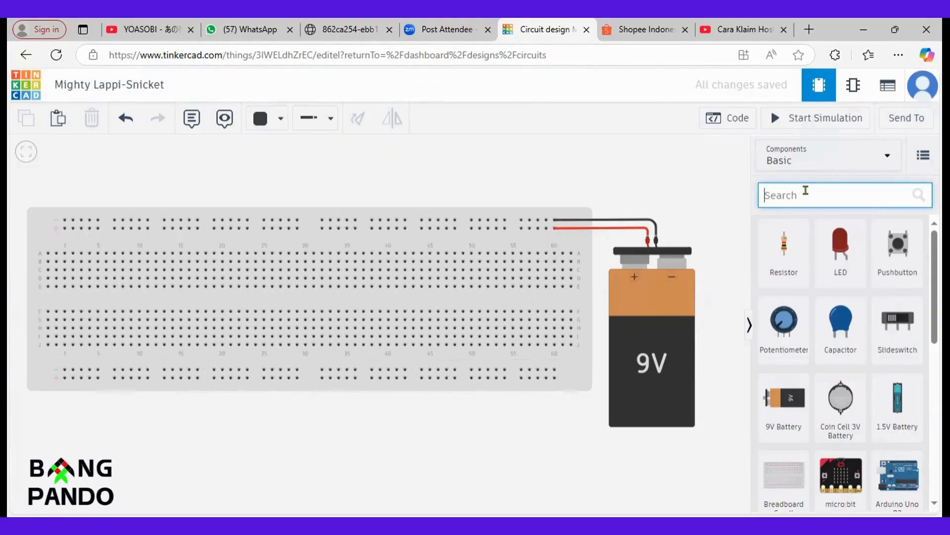
text(555)
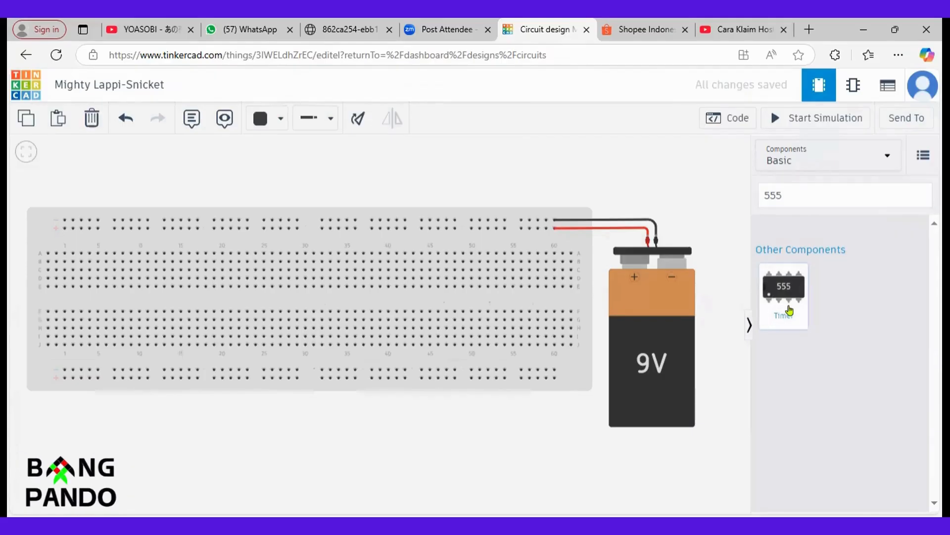
- Place the 555 timer across the breadboard's central gap, with its pins in columns 54 to 57
drag(789, 310, 517, 327)
click(525, 167)
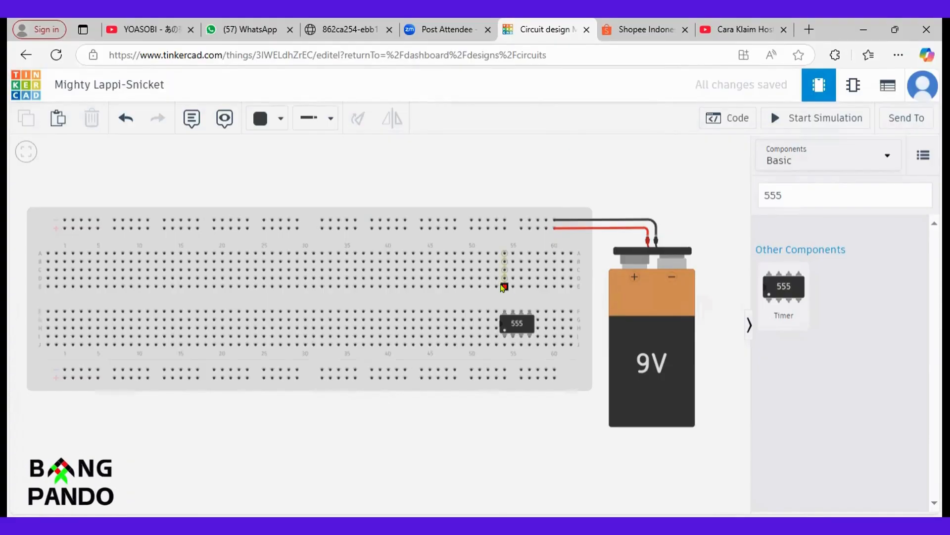
drag(537, 436, 460, 427)
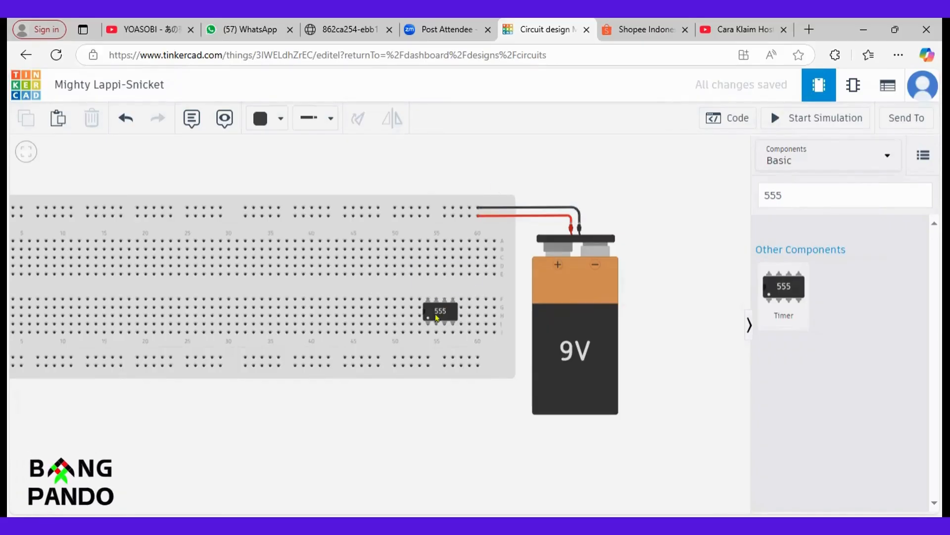
drag(437, 318, 438, 294)
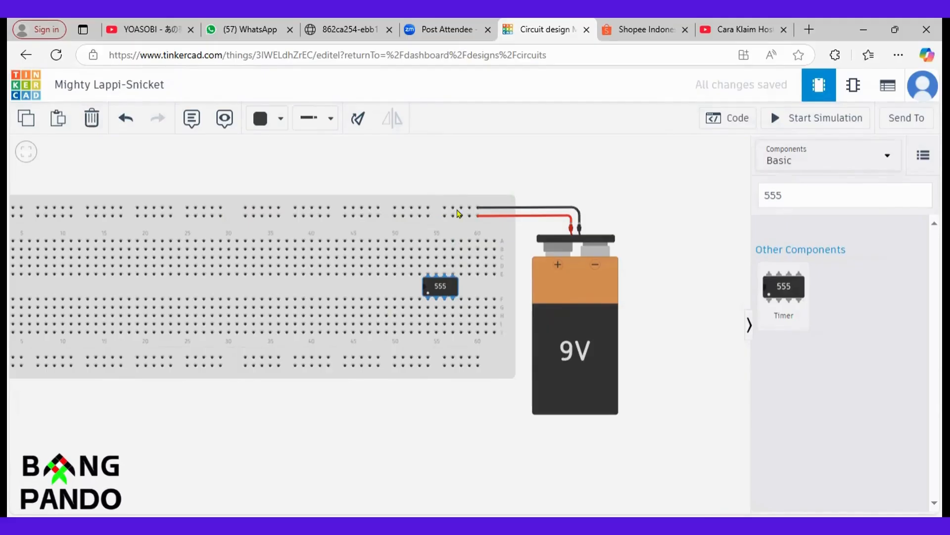
- Examine the schematic's connections from the 9V supply to the LM555 timer and compare them with the breadboard layout
mouse_move(408, 19)
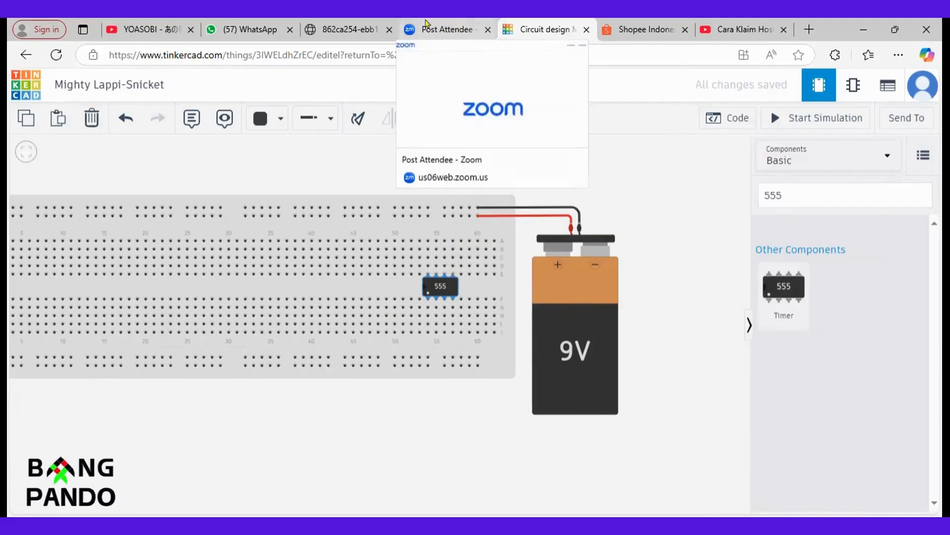
click(371, 24)
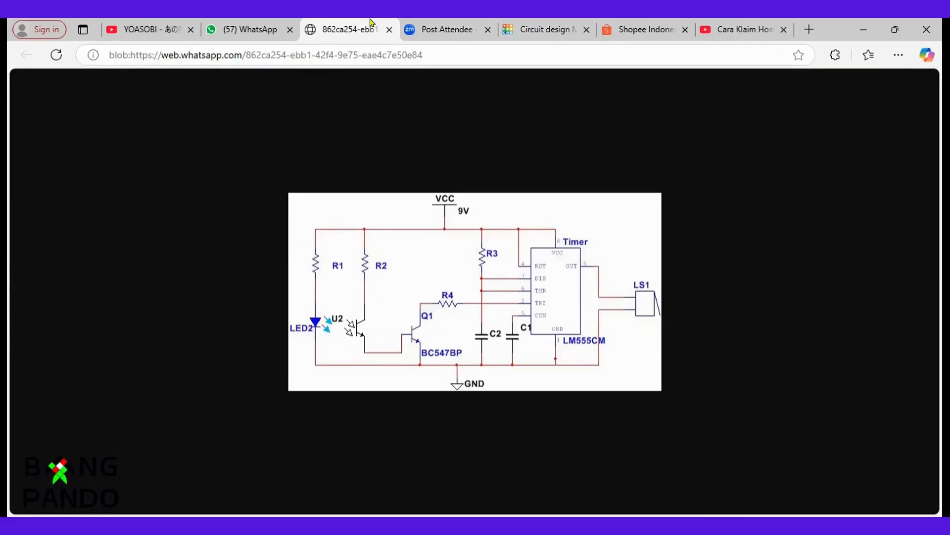
click(528, 23)
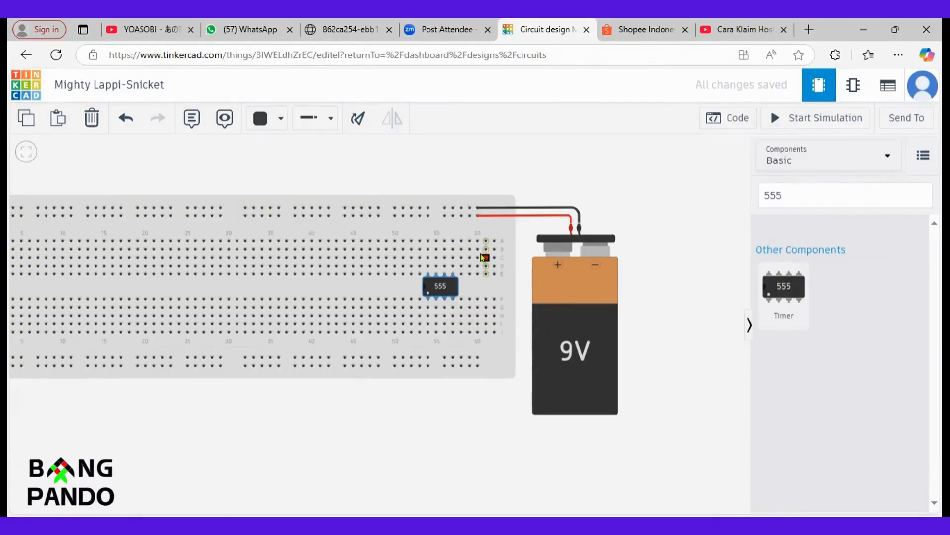
click(324, 26)
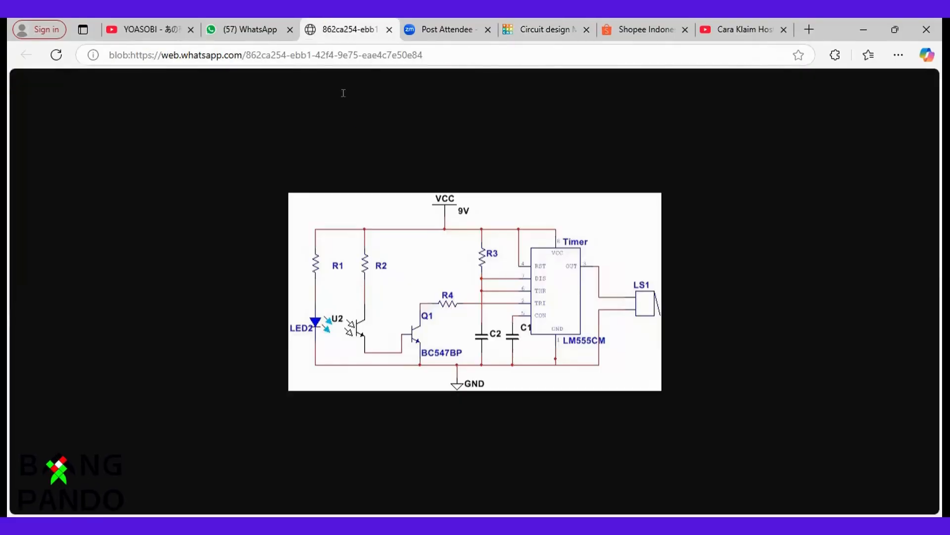
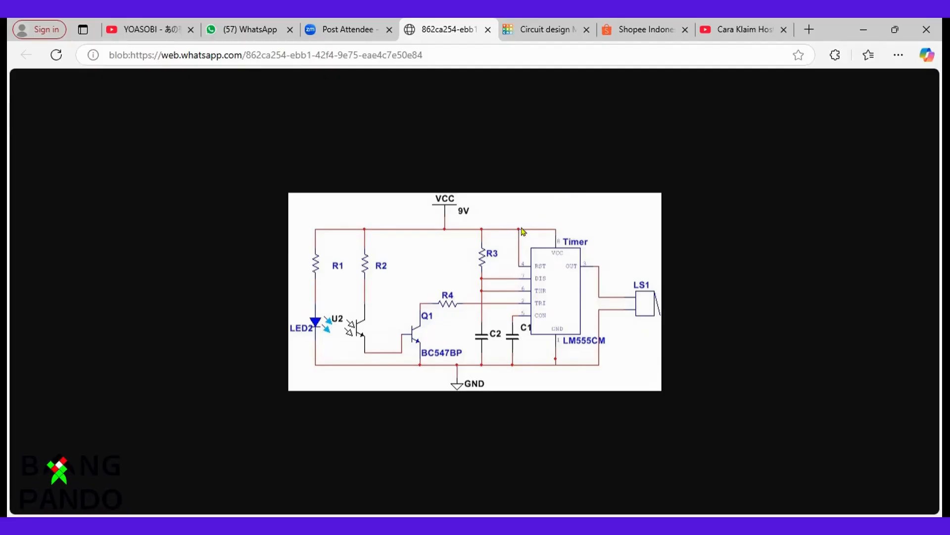
click(518, 24)
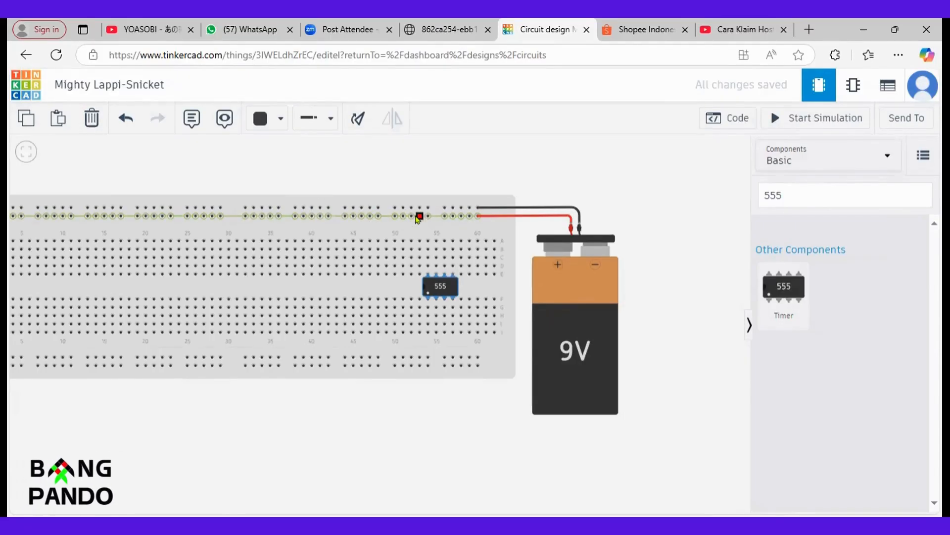
click(422, 29)
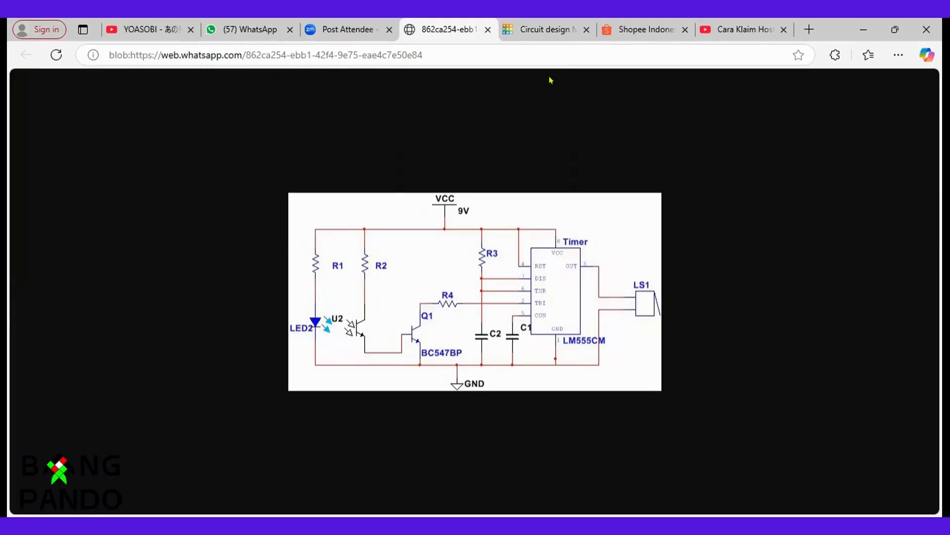
click(535, 24)
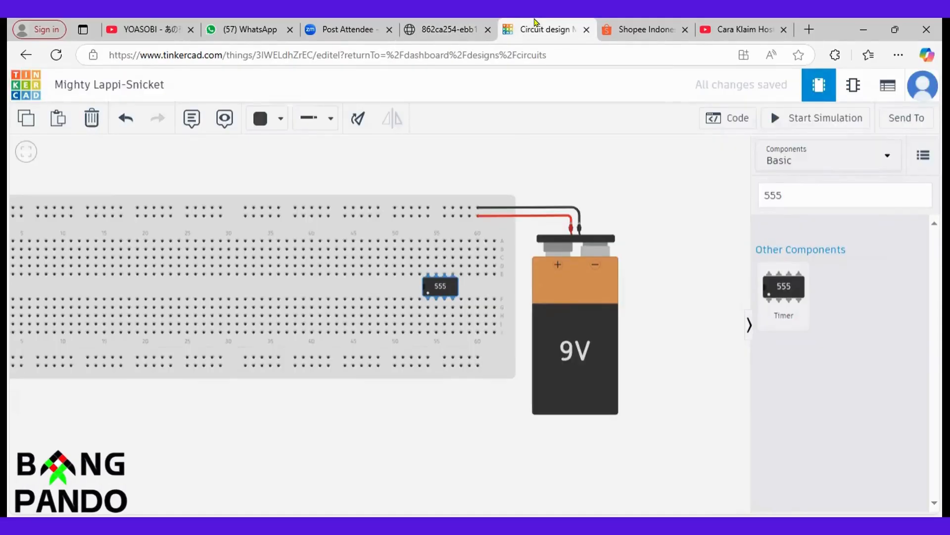
- Wire the upper positive rail to the 555 timer's Power pin in column 54 with a red wire
click(256, 120)
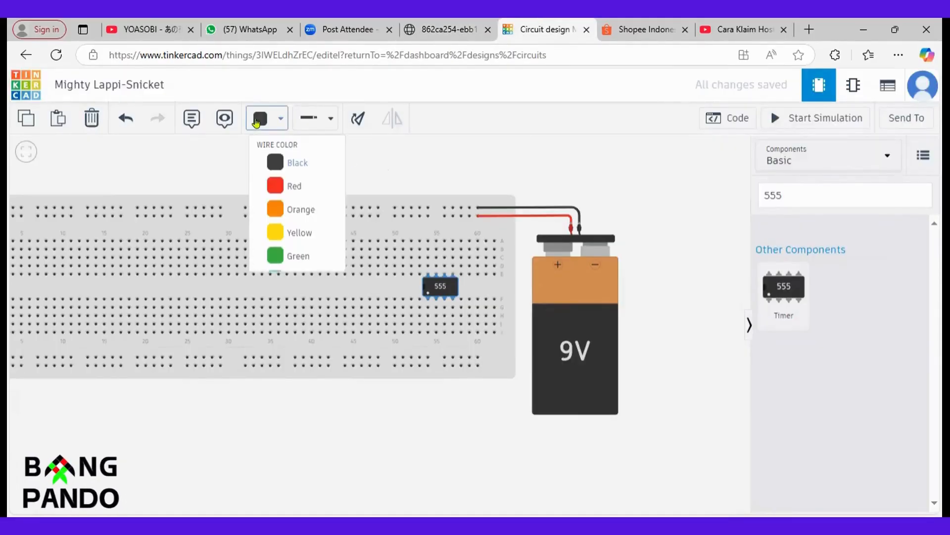
click(294, 189)
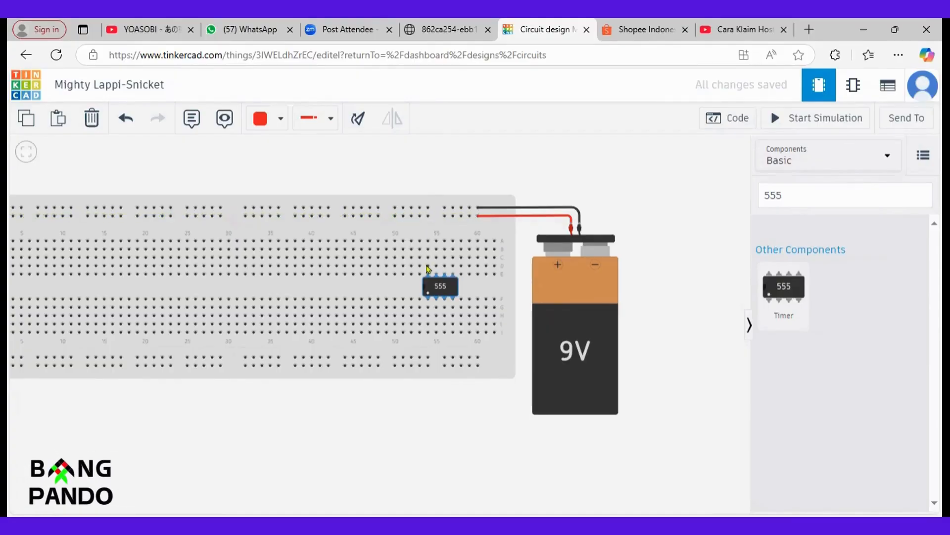
click(428, 216)
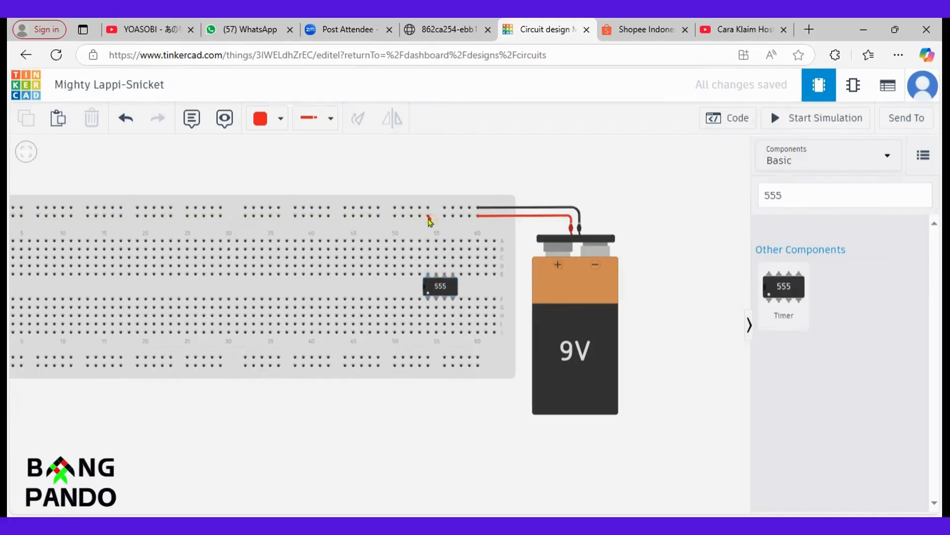
click(429, 264)
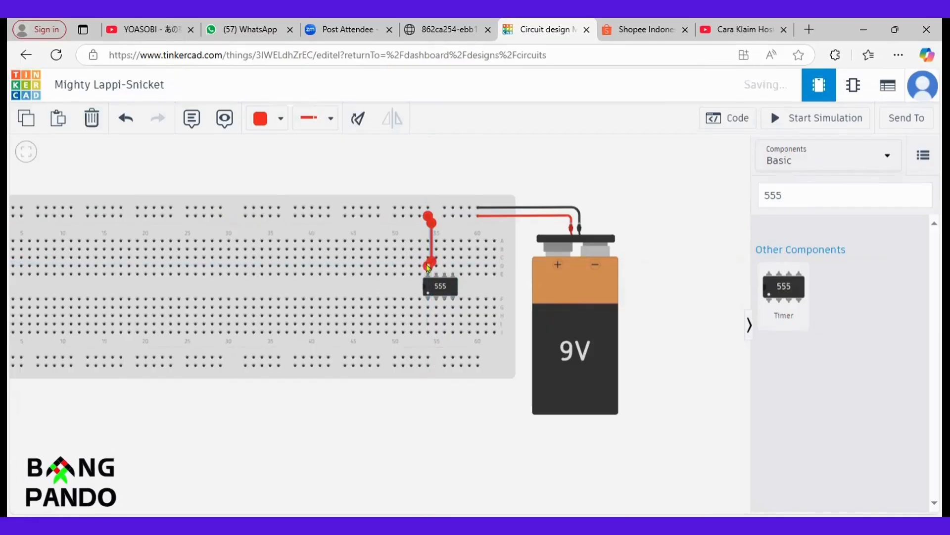
click(497, 175)
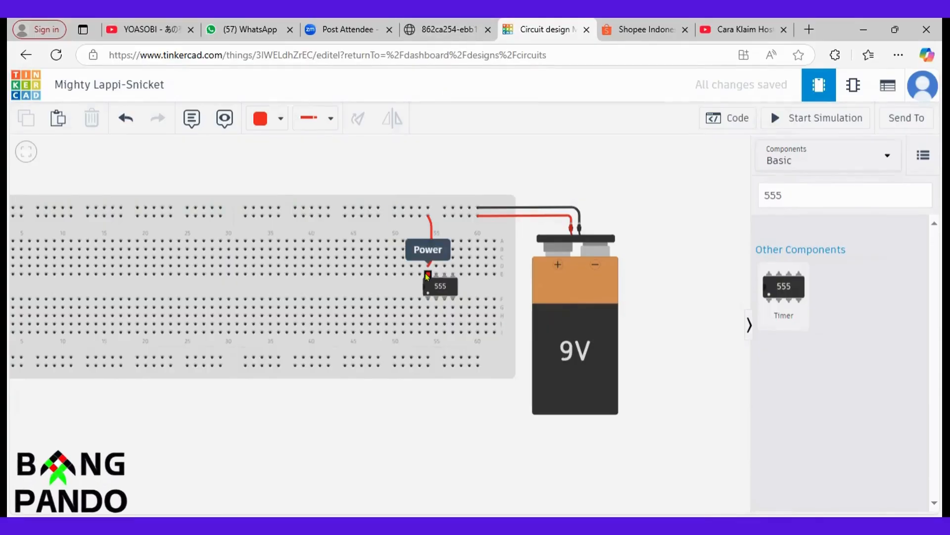
- Check the schematic's RST connection and run a red wire from the upper positive rail around the timer to its pin 4 in column 57
click(429, 29)
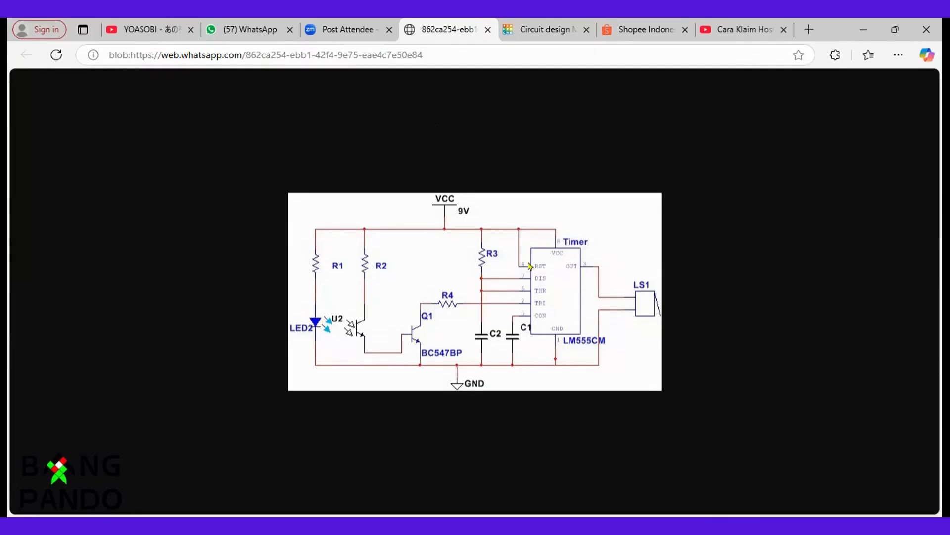
click(543, 26)
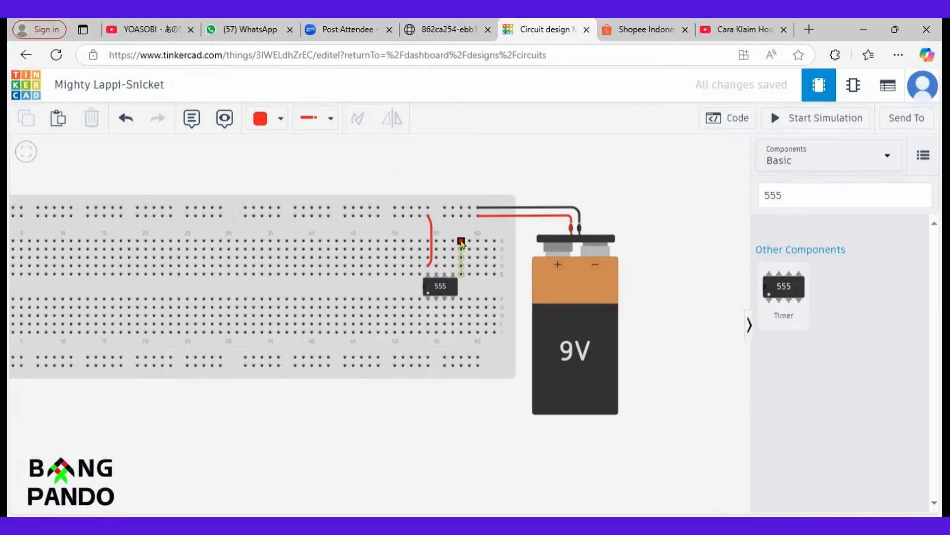
click(466, 216)
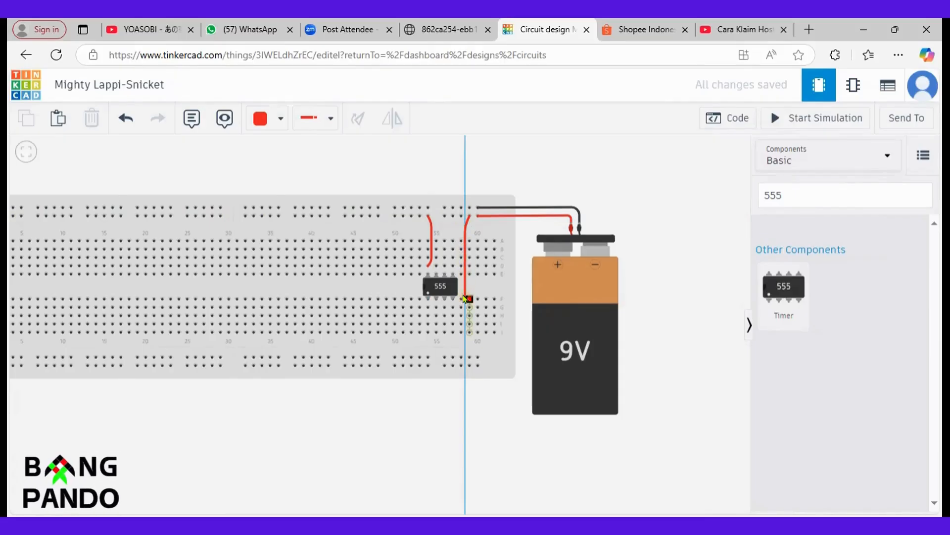
click(465, 301)
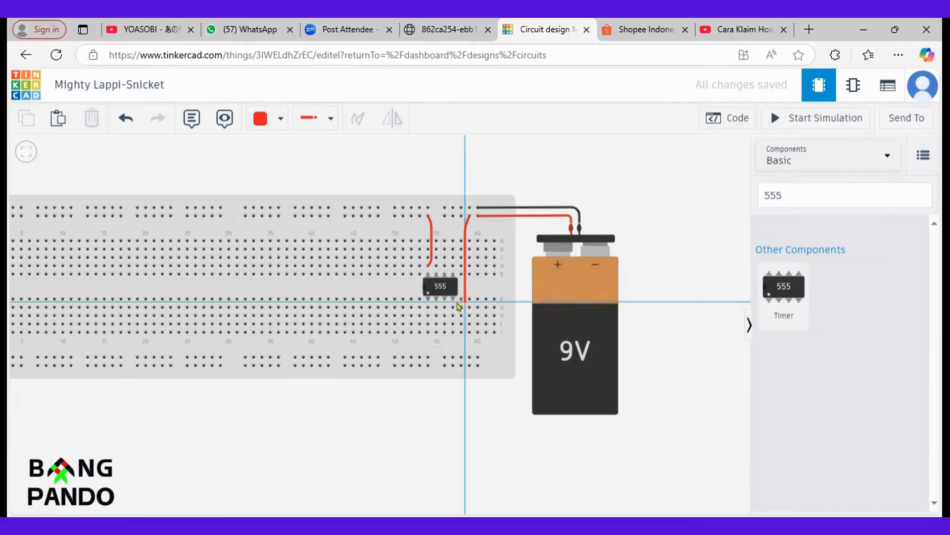
click(453, 307)
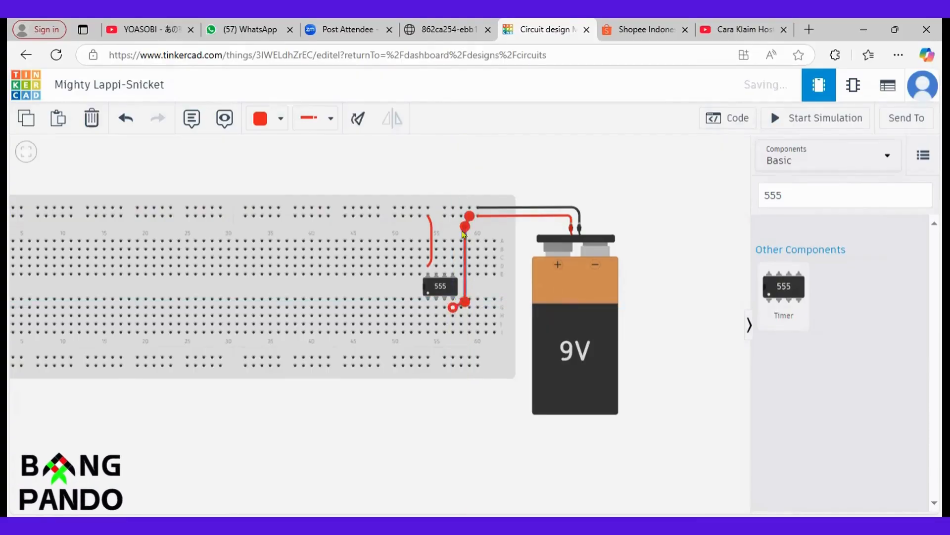
click(503, 177)
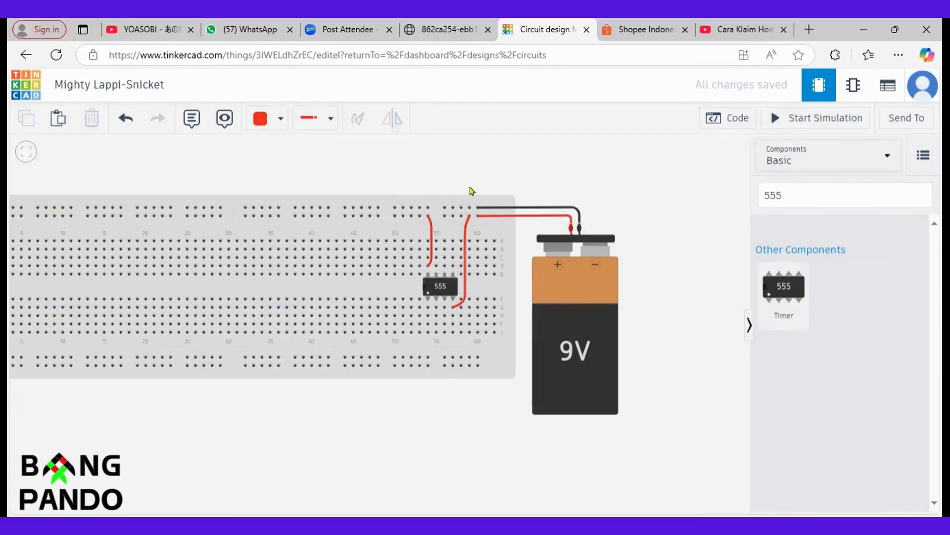
- Examine the remaining timer connections in the schematic and compare them with the wiring on the breadboard
click(440, 29)
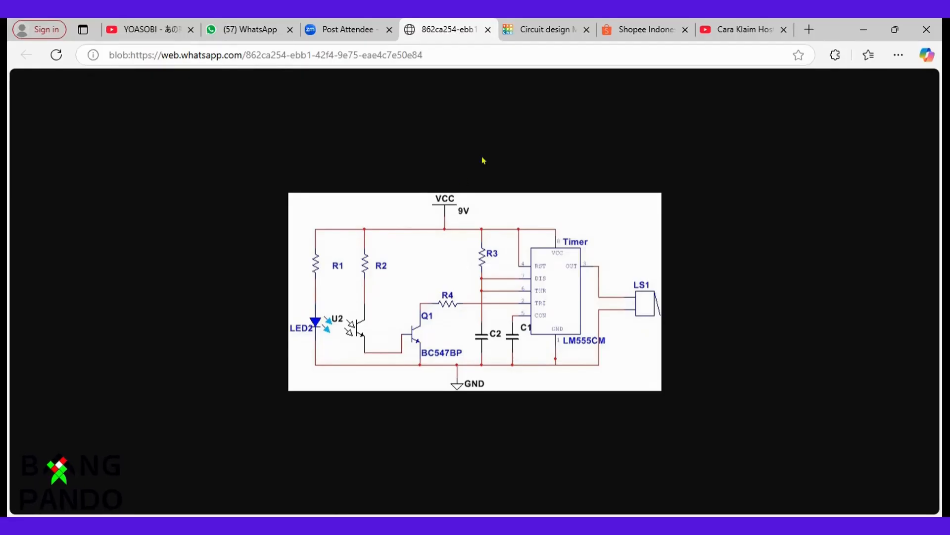
click(538, 23)
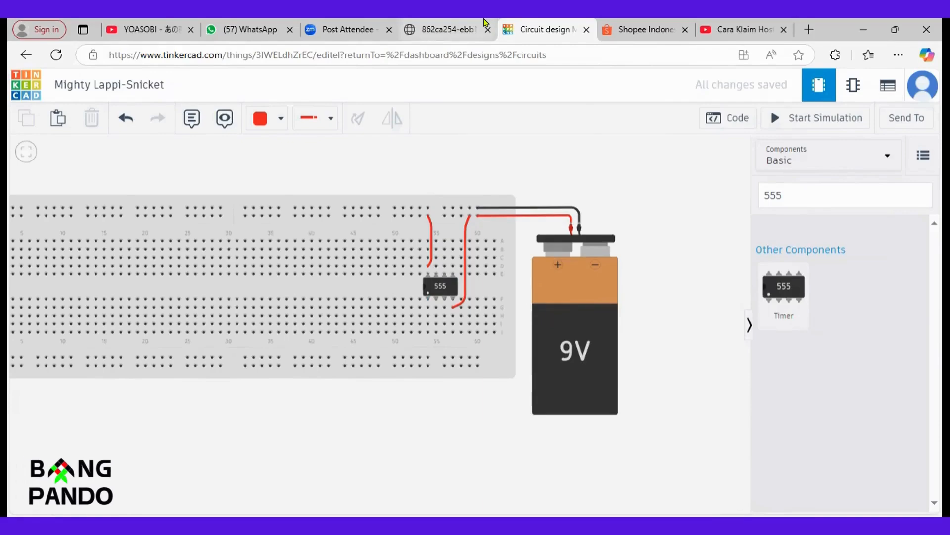
click(440, 25)
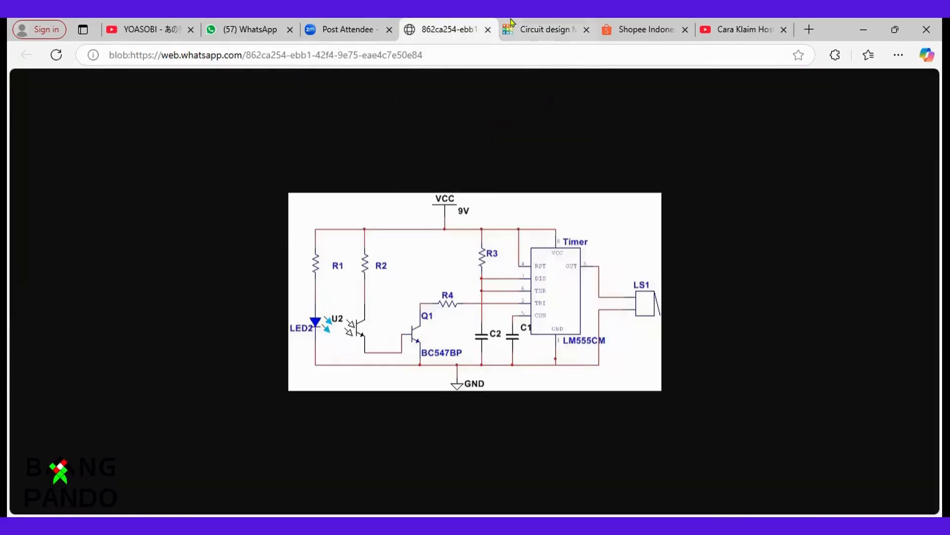
mouse_move(512, 22)
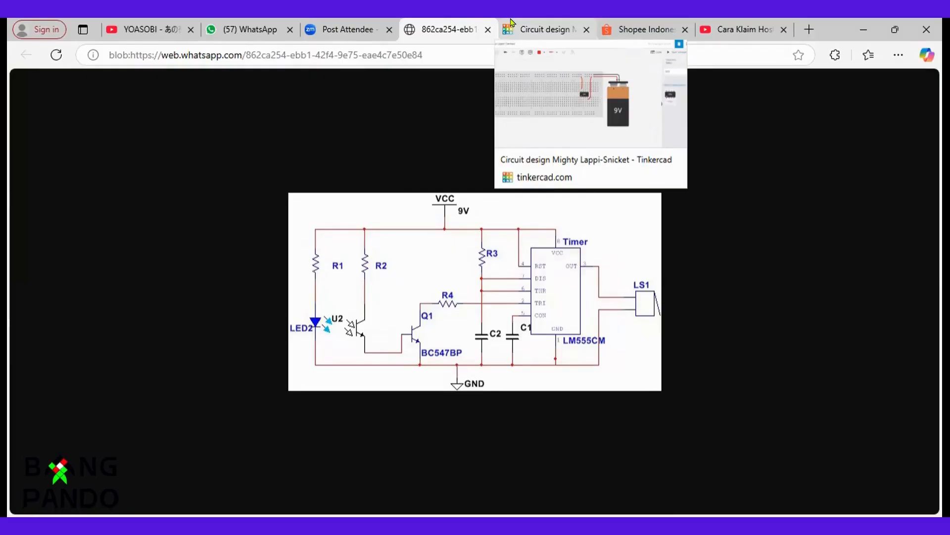
click(511, 25)
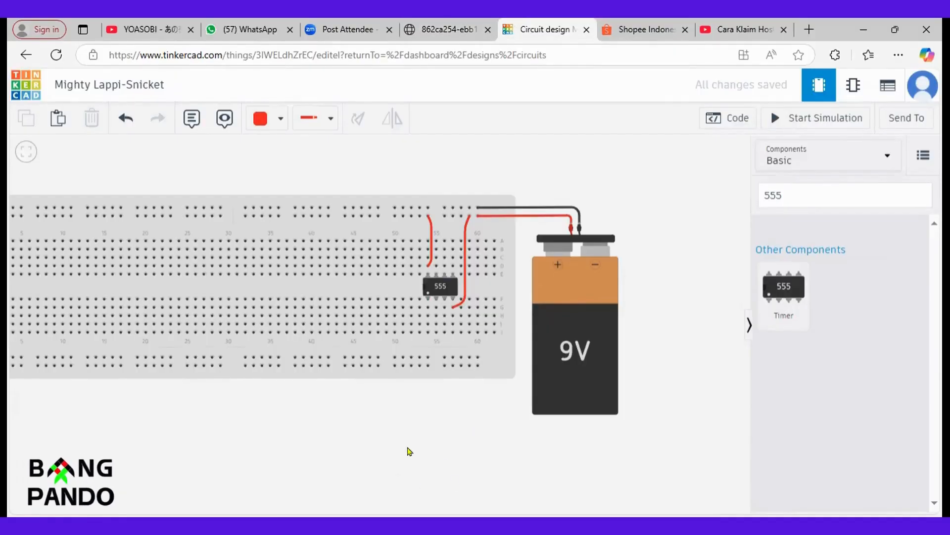
drag(410, 451, 502, 454)
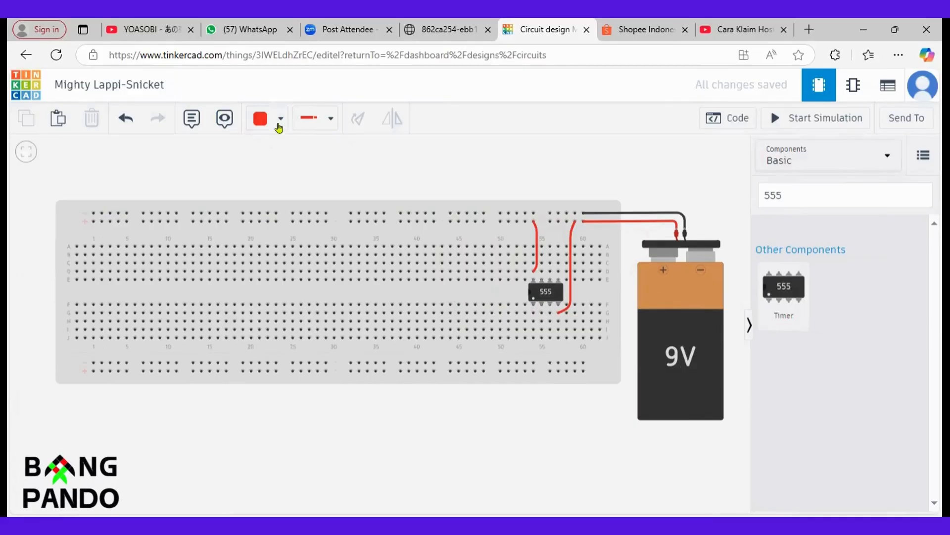
drag(795, 195, 744, 202)
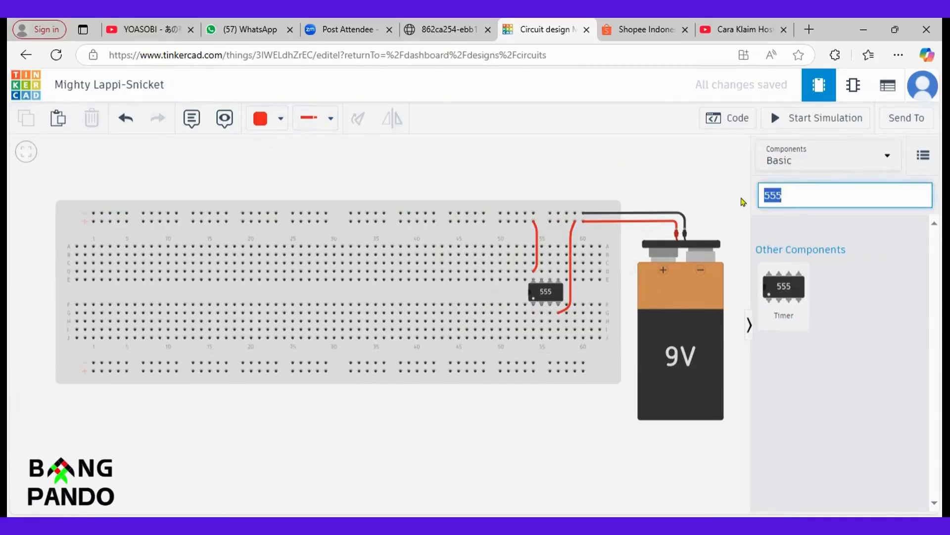
key(e)
key(s)
key(s)
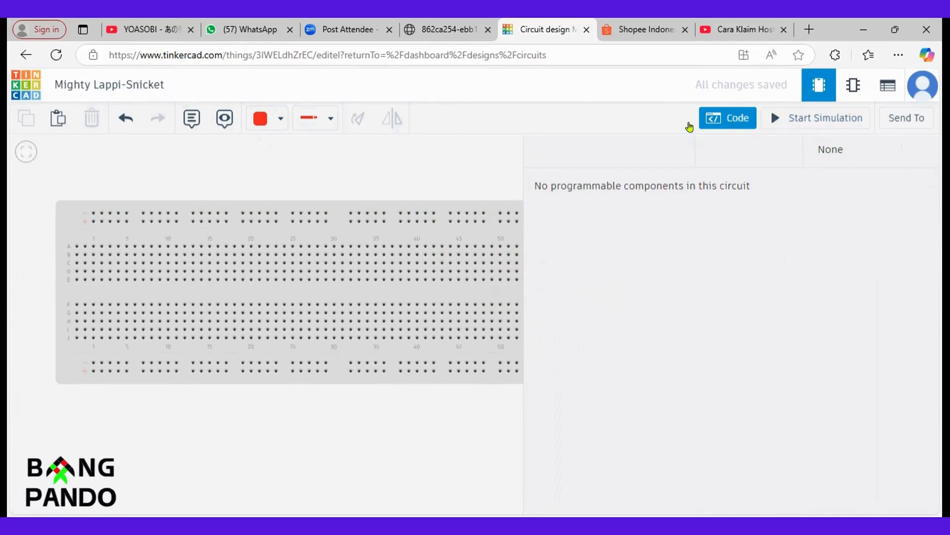
click(729, 120)
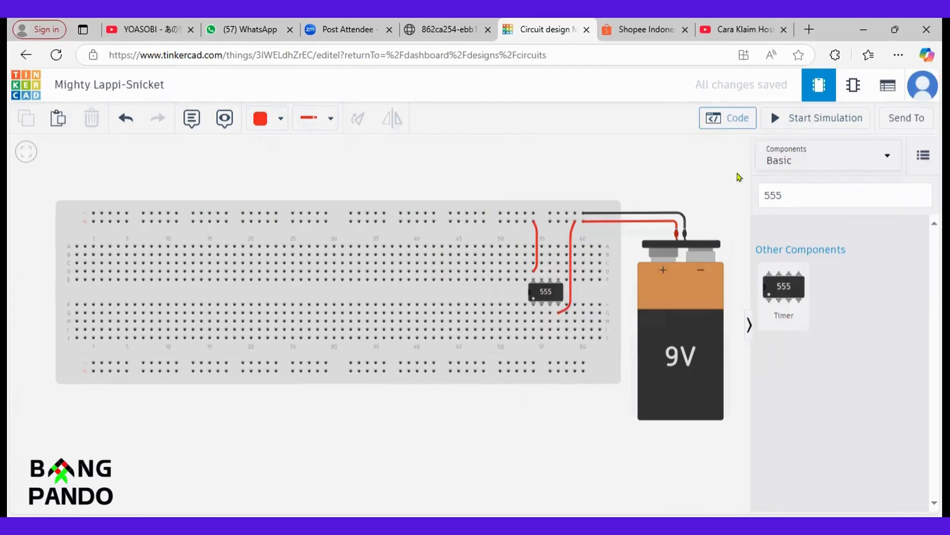
- Search the components for "resistor" and place a 1 kΩ resistor from the upper positive rail to breadboard column 32
drag(790, 194, 754, 198)
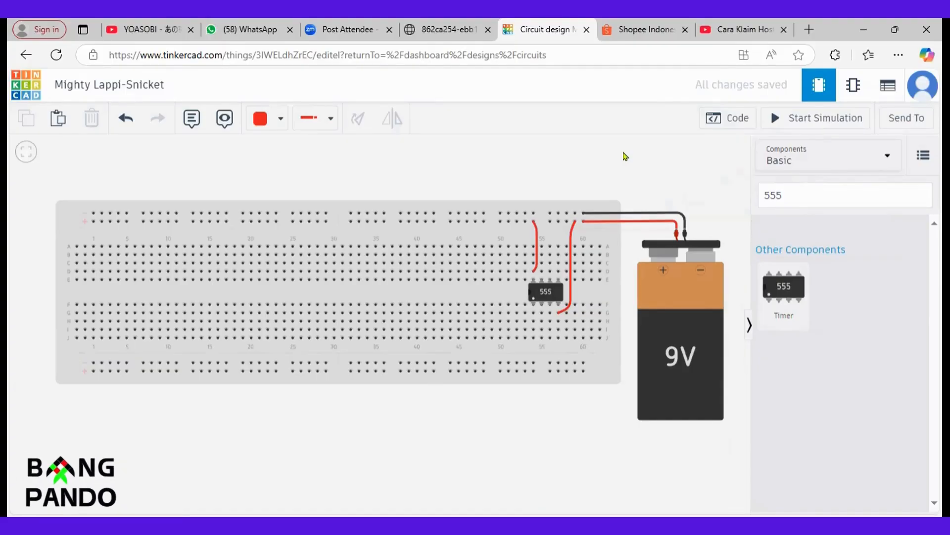
double_click(795, 196)
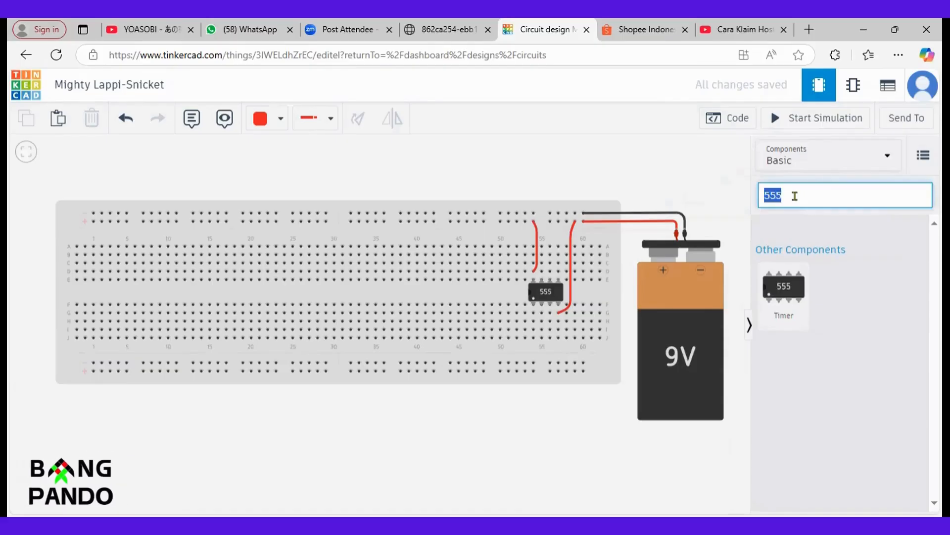
text(resis)
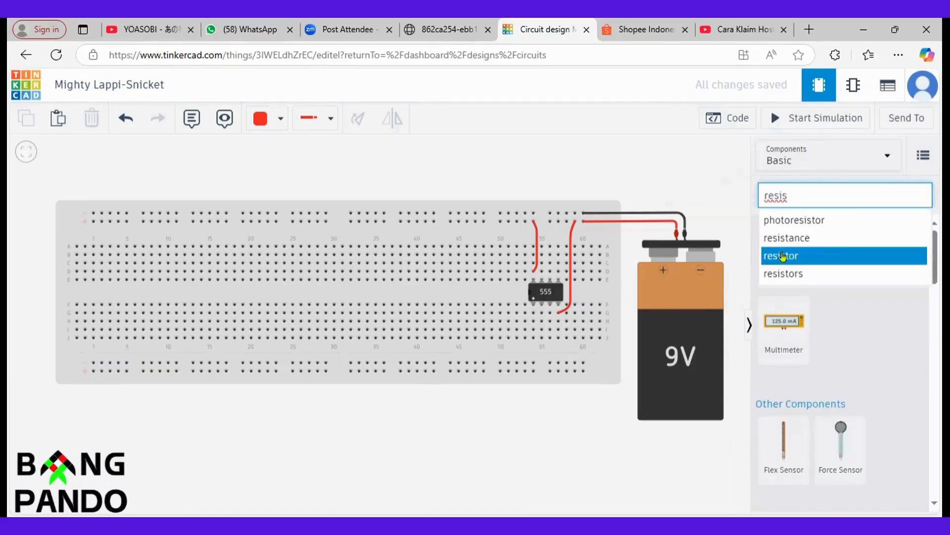
click(783, 255)
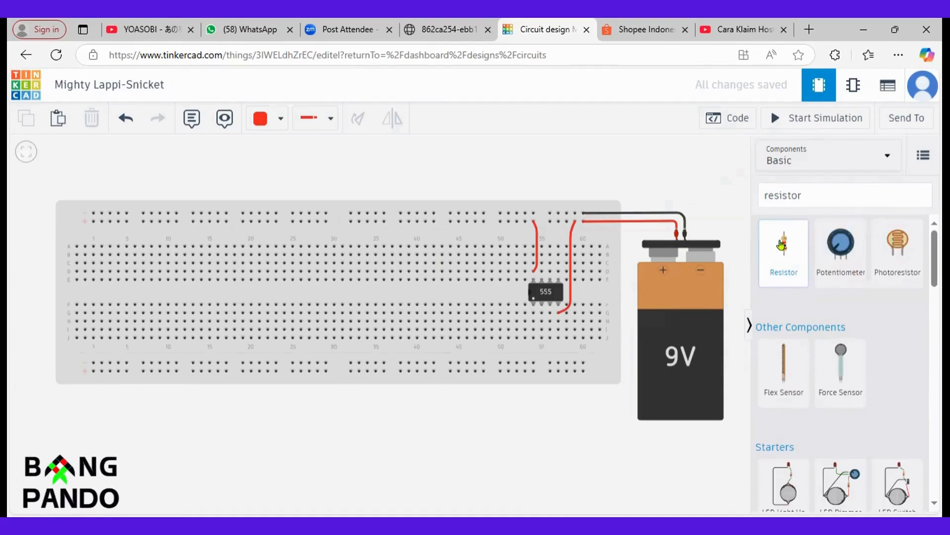
drag(782, 244, 557, 247)
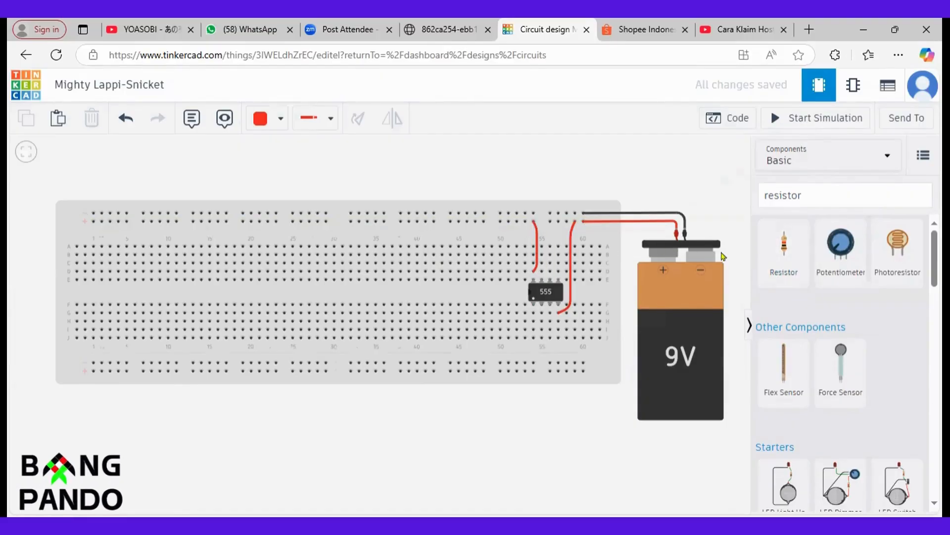
drag(788, 254, 350, 243)
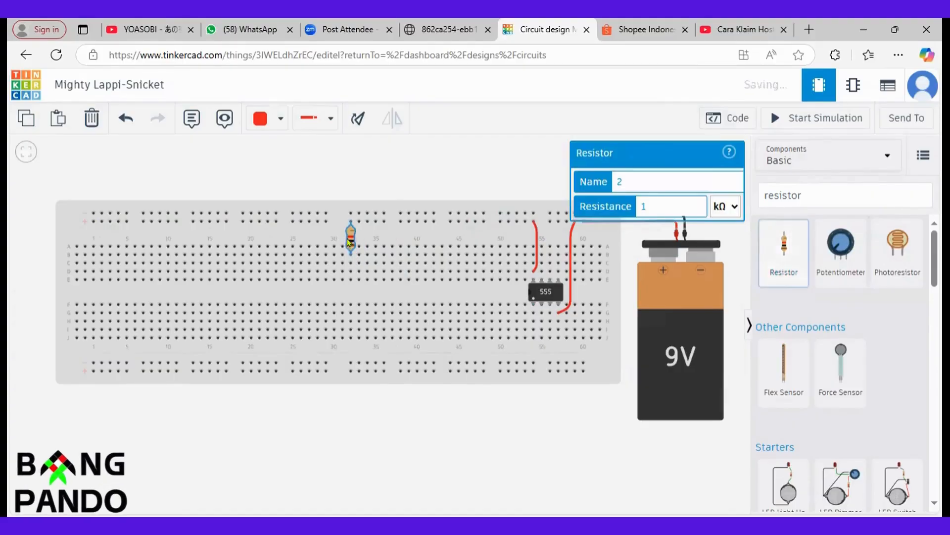
click(418, 174)
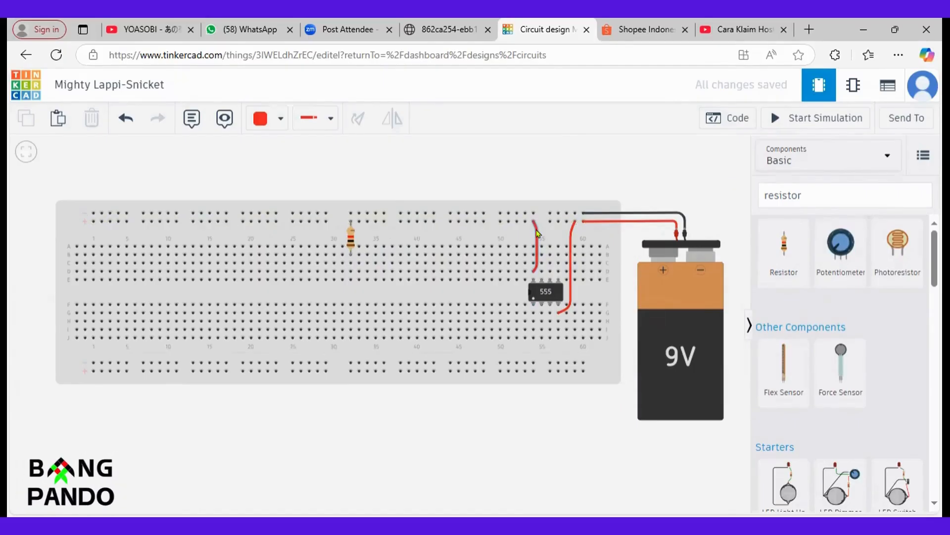
- Duplicate the resistor in column 32 and place the copy from the upper positive rail to column 38
click(349, 225)
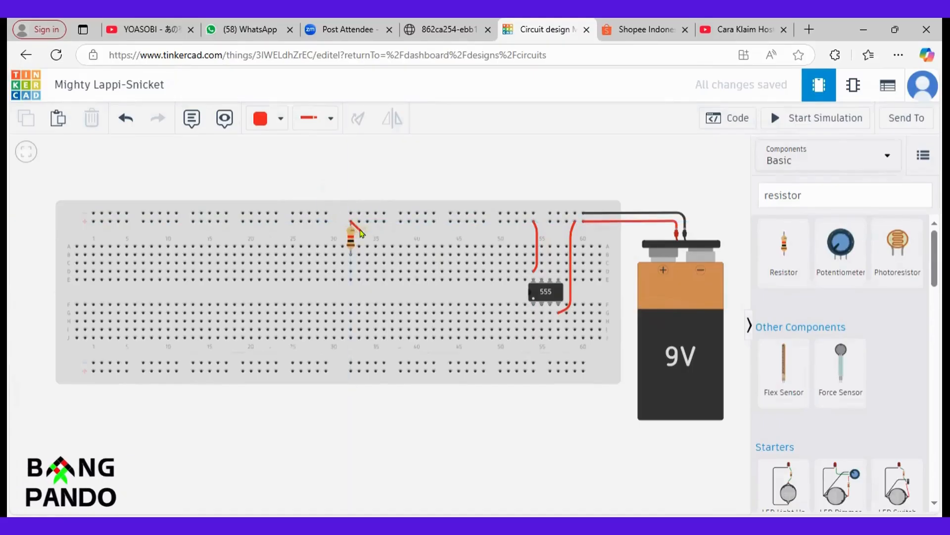
key(Escape)
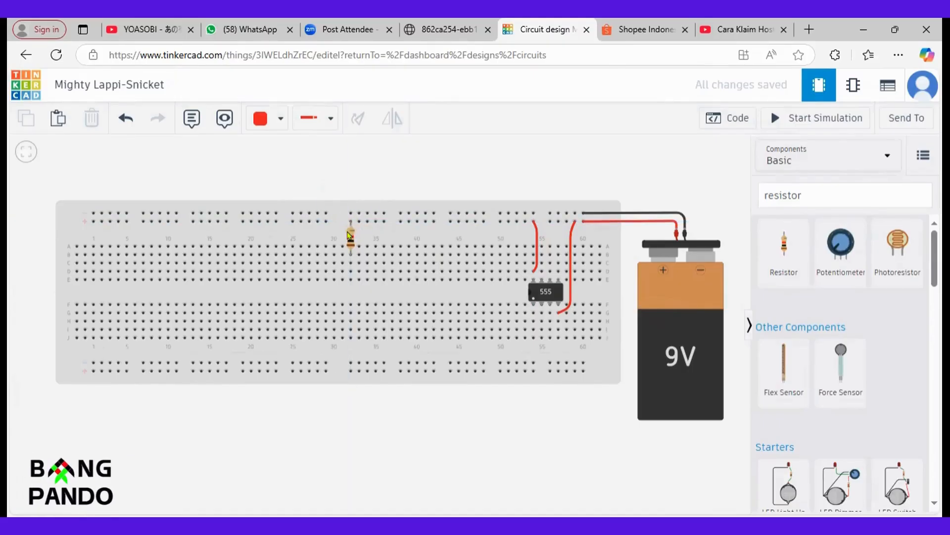
click(349, 236)
key(ctrl+v)
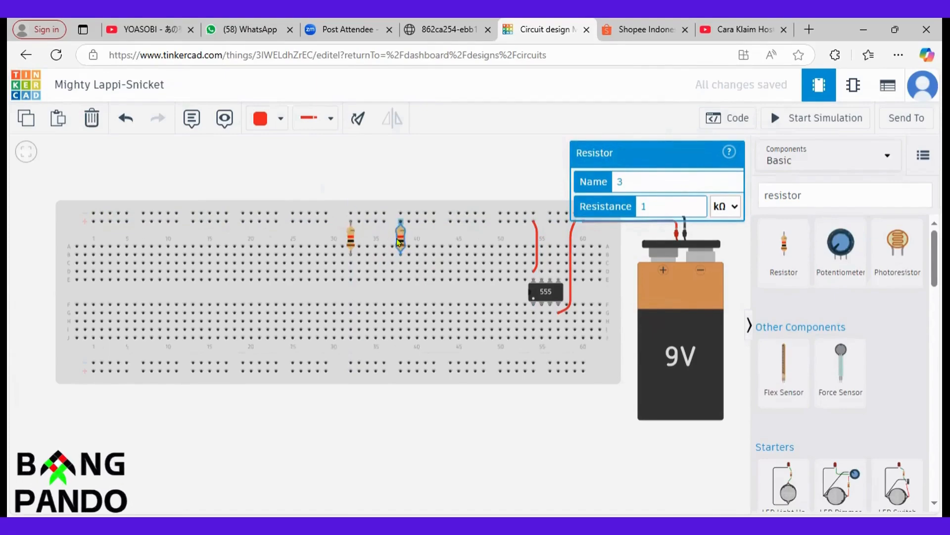
click(398, 242)
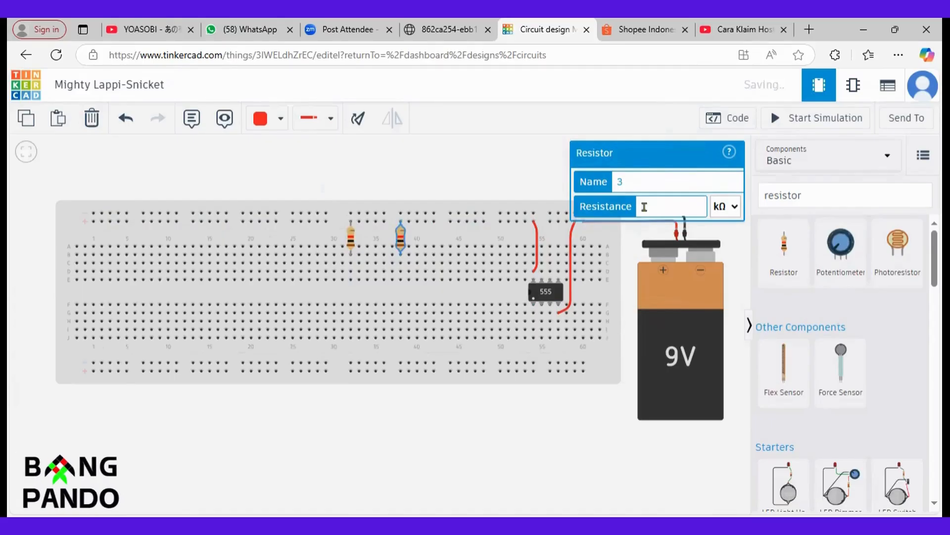
click(495, 157)
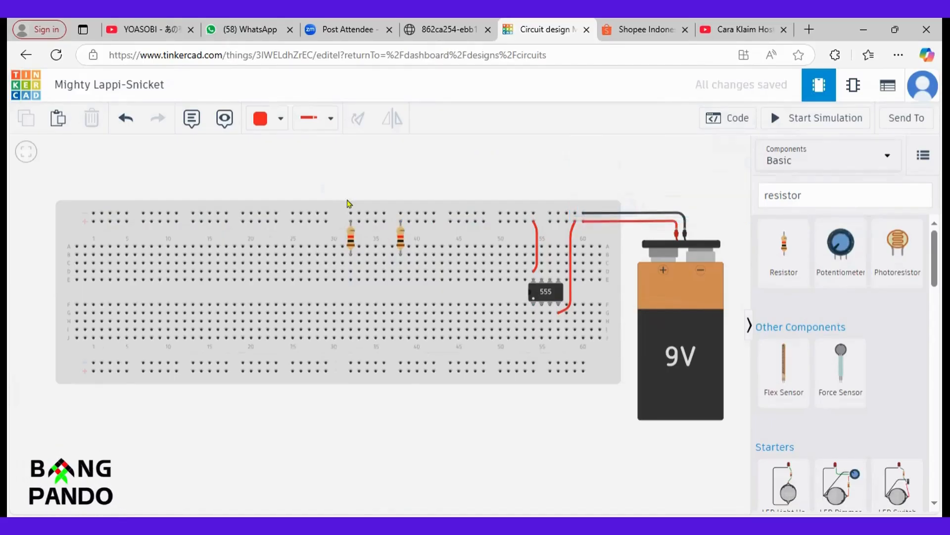
- Check the resistors in the schematic and move the second resistor to column 45, closer to the 555 timer
click(427, 24)
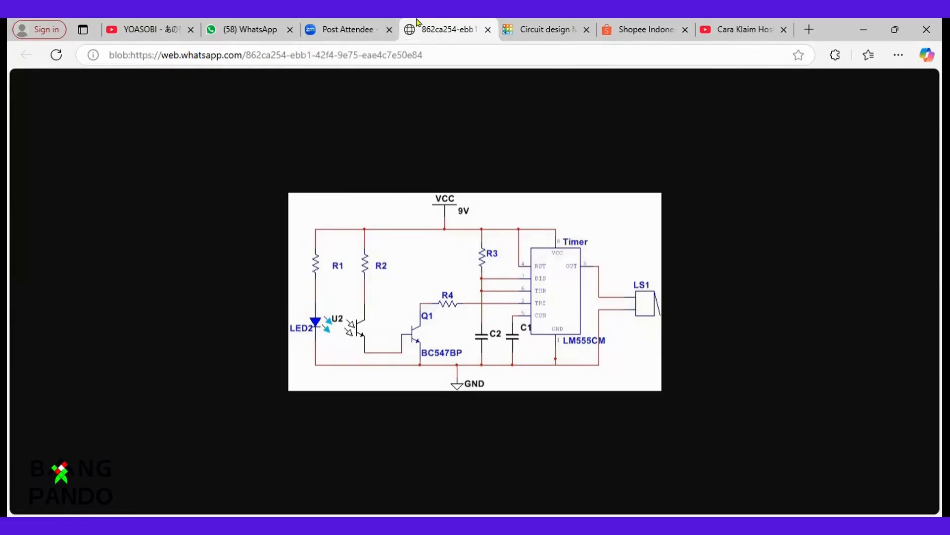
click(354, 26)
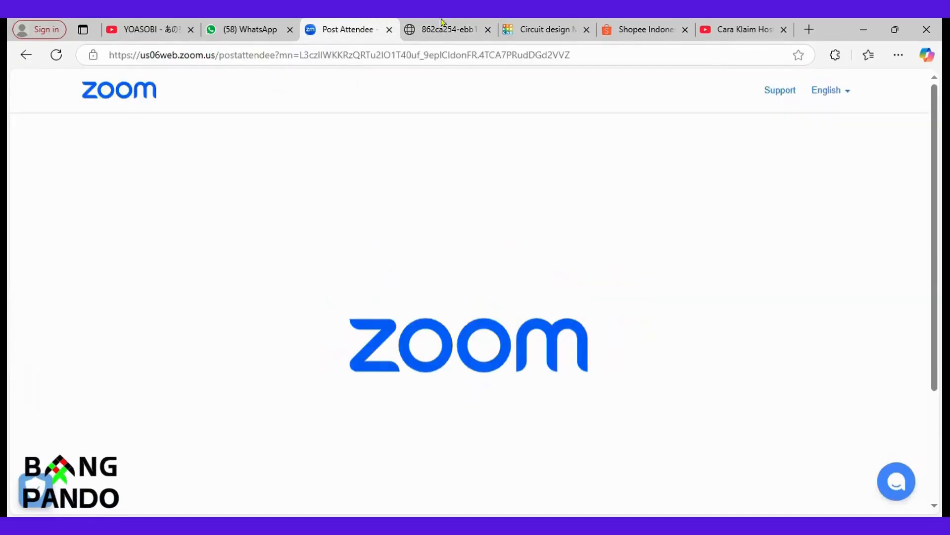
click(551, 27)
click(402, 236)
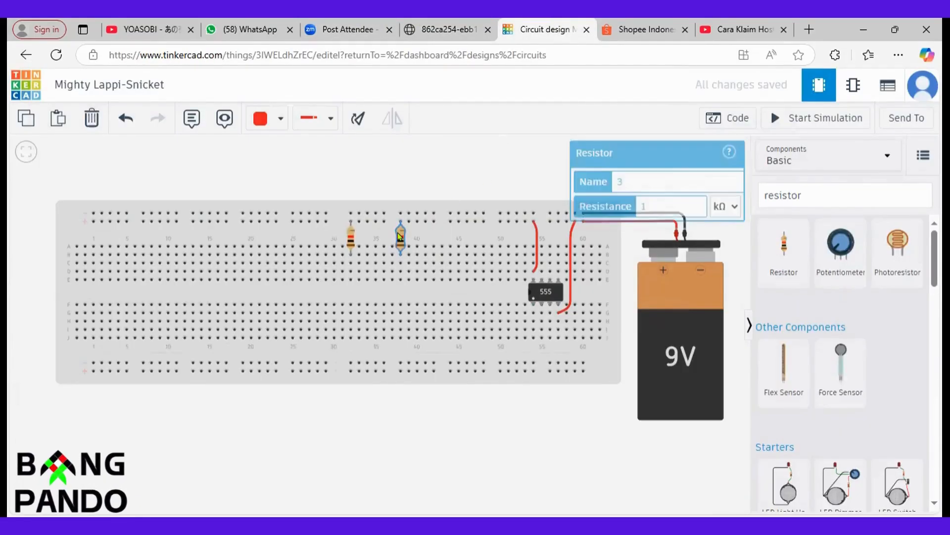
drag(401, 237, 459, 236)
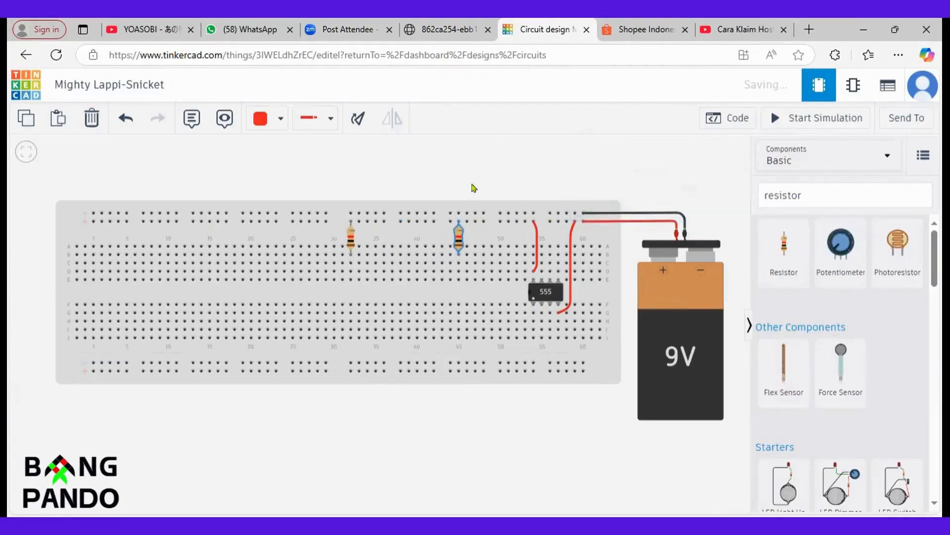
click(475, 163)
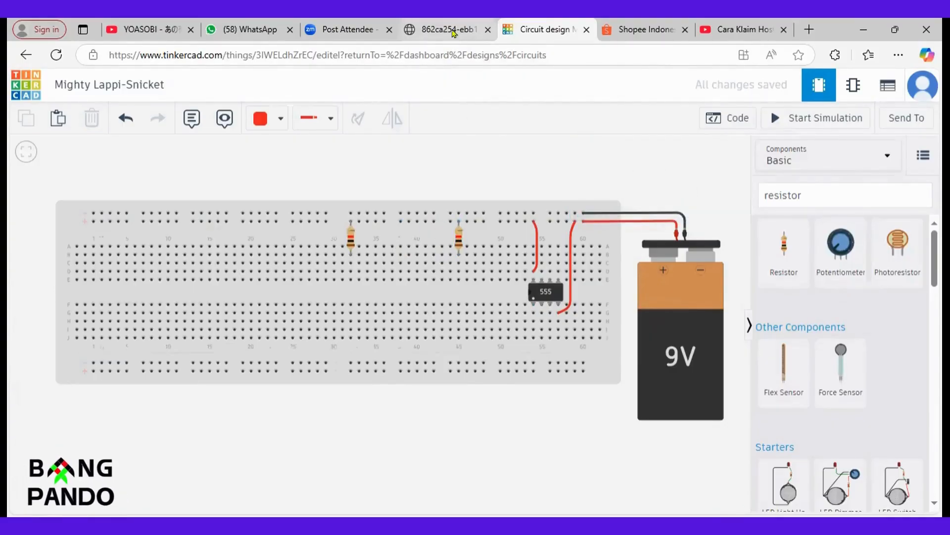
- Examine R3's connections to the supply and the timer in the schematic and compare them with the resistor in column 45
click(457, 25)
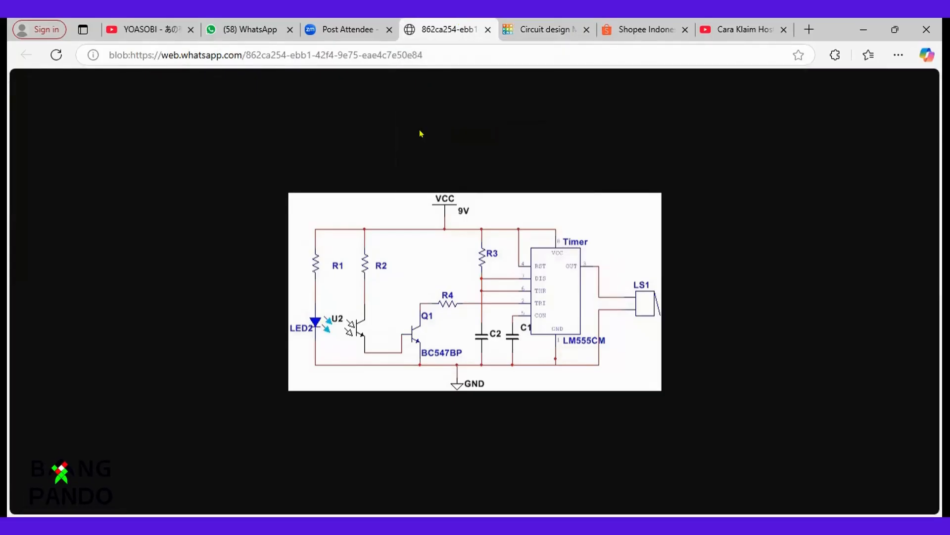
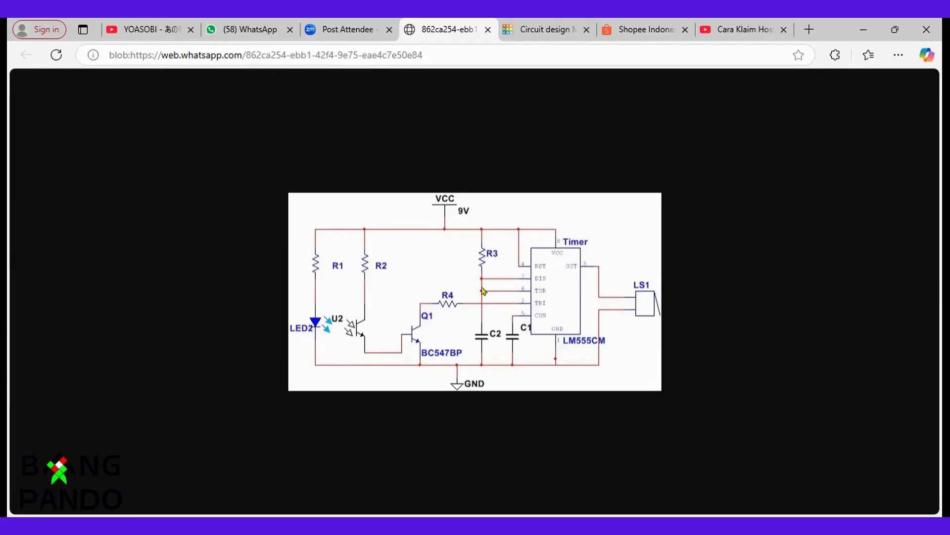
click(519, 39)
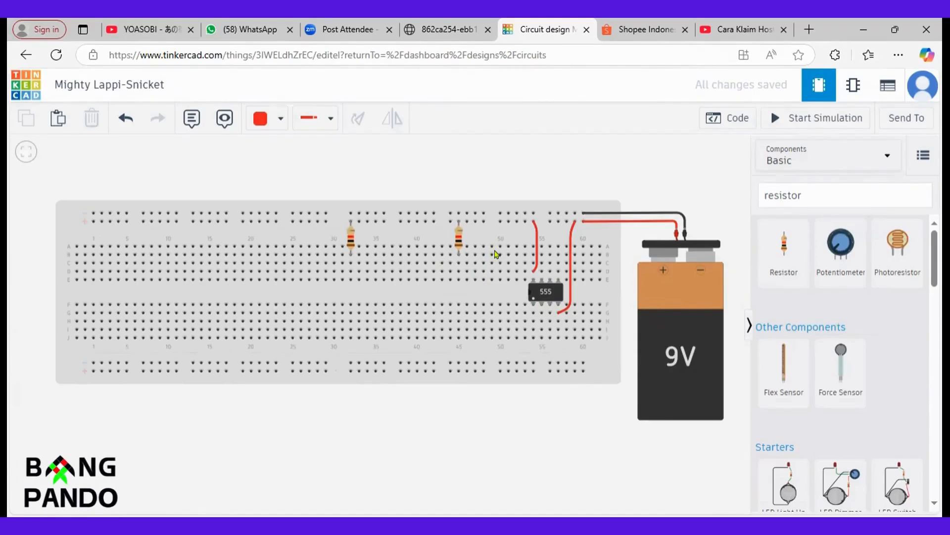
click(442, 24)
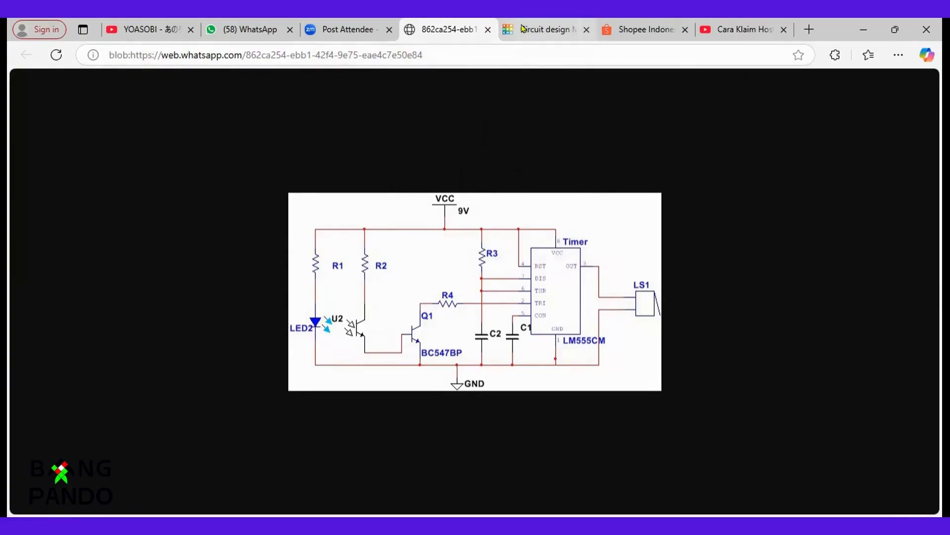
mouse_move(523, 29)
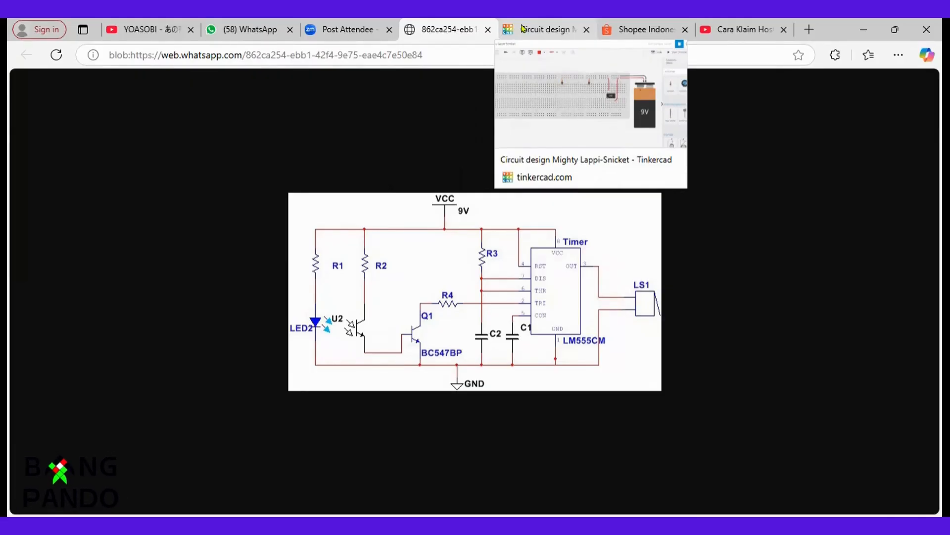
click(525, 27)
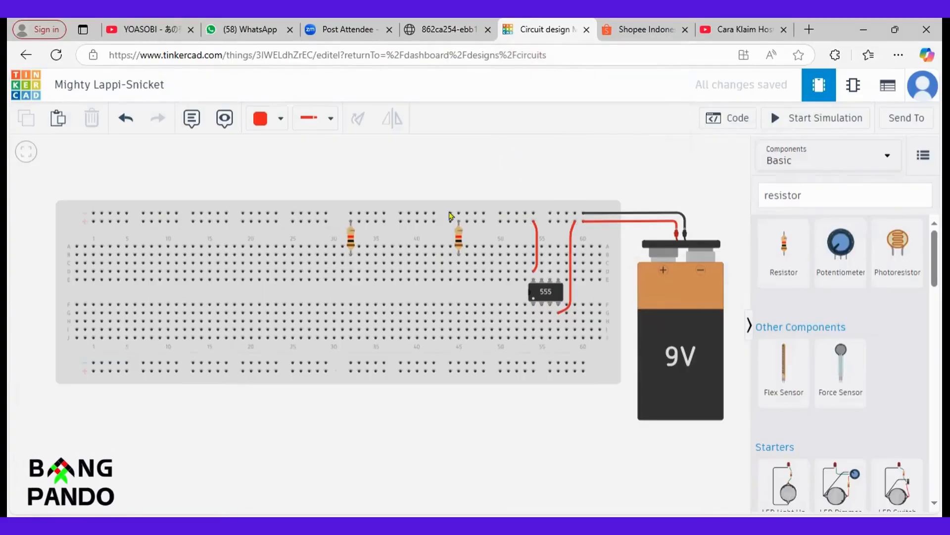
click(457, 242)
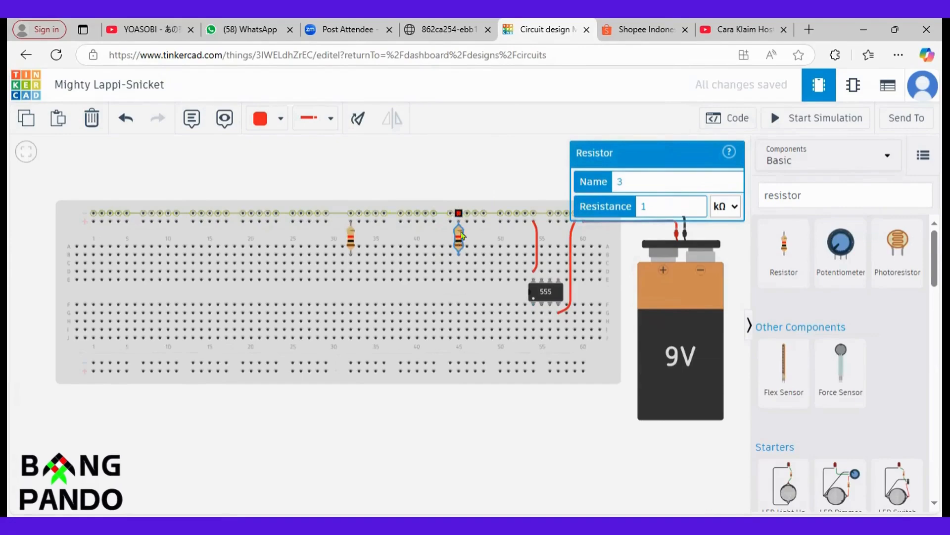
click(461, 167)
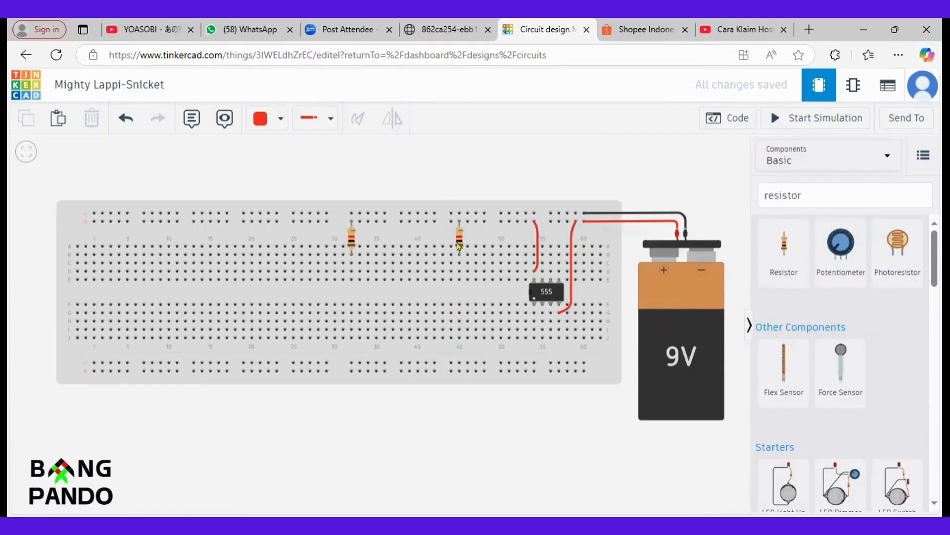
click(464, 23)
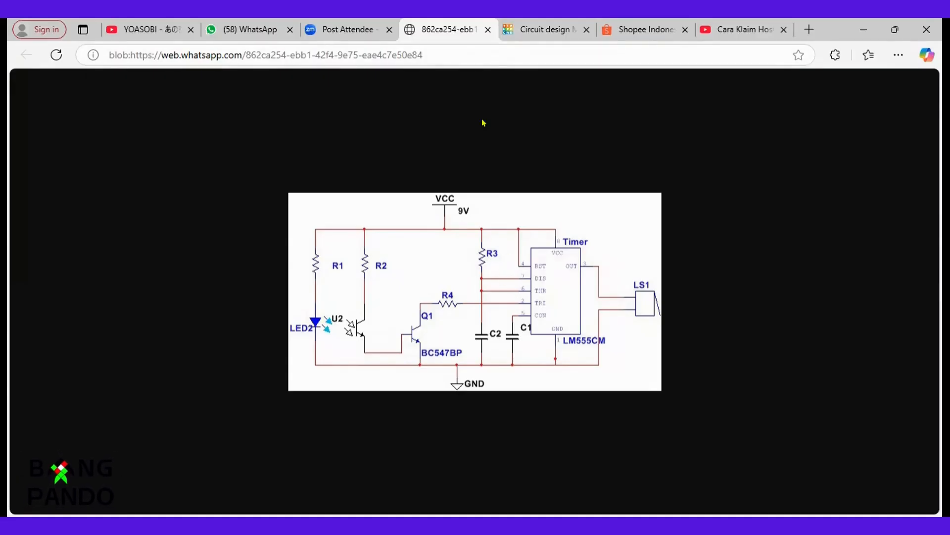
- Switch to the Tinkercad circuit and draw a blue wire from the resistor in column 45 to the 555 timer's discharge pin in column 55
click(541, 25)
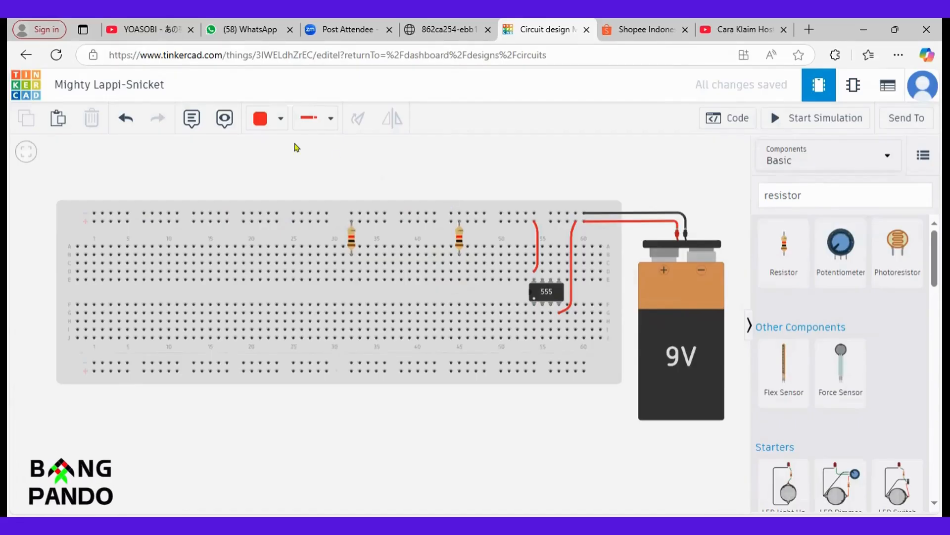
click(267, 118)
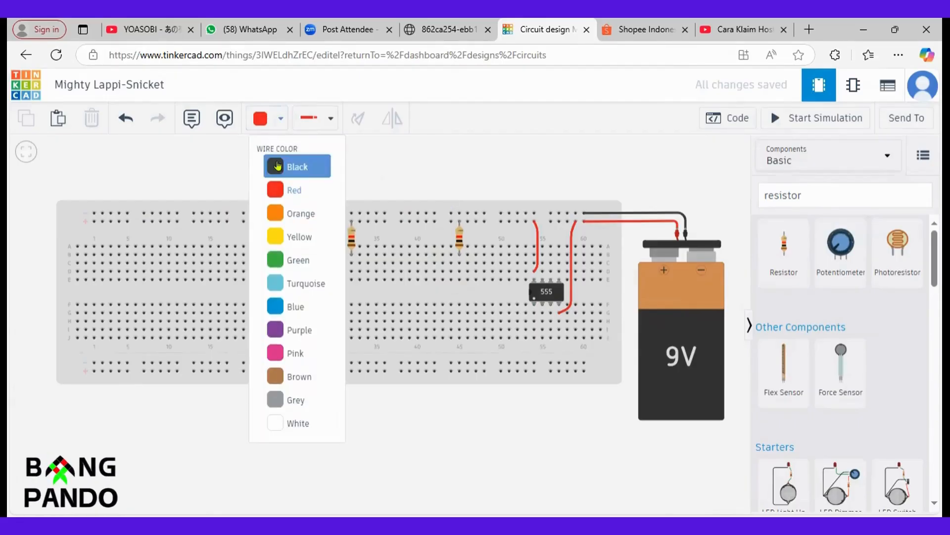
click(295, 306)
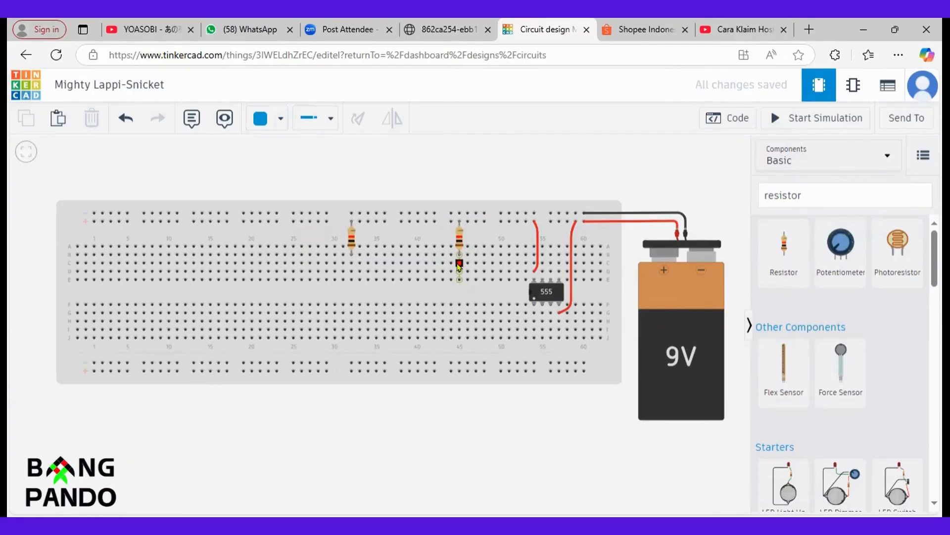
click(458, 265)
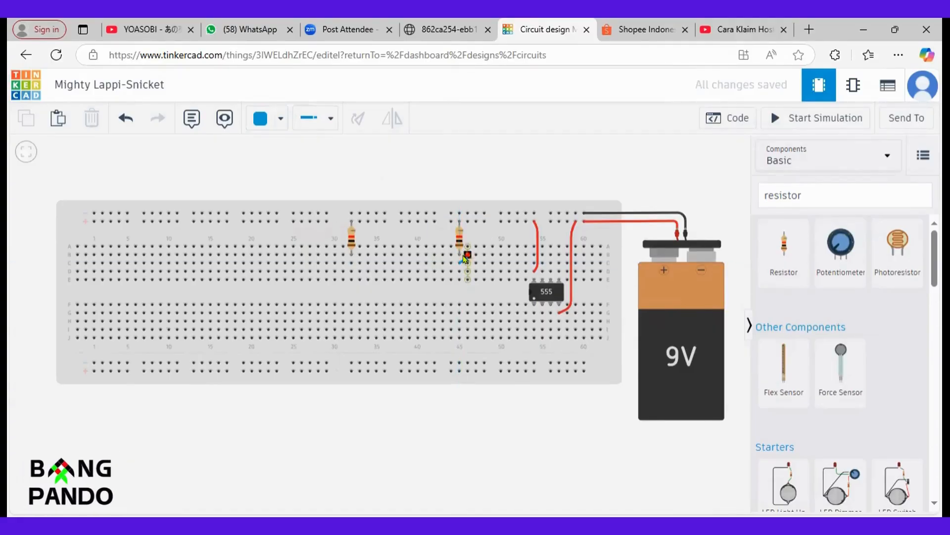
click(465, 255)
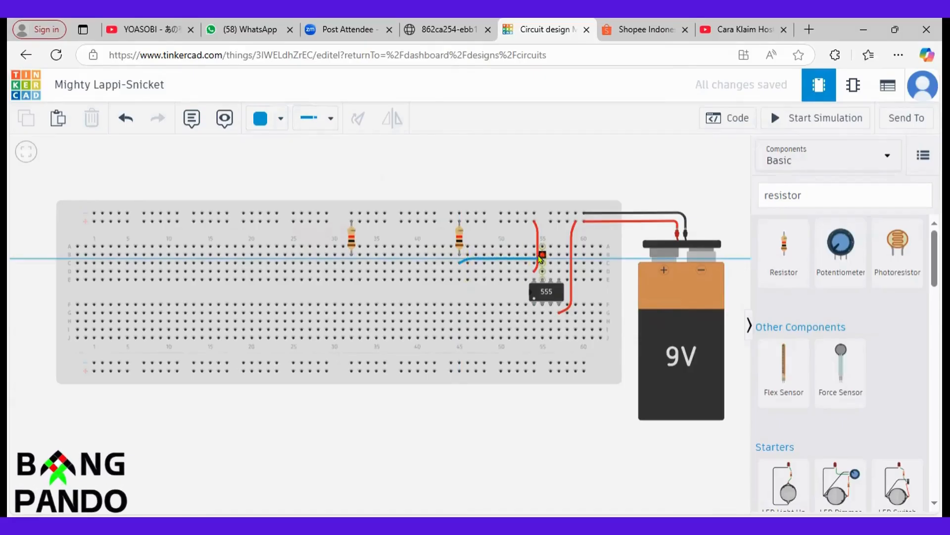
click(541, 255)
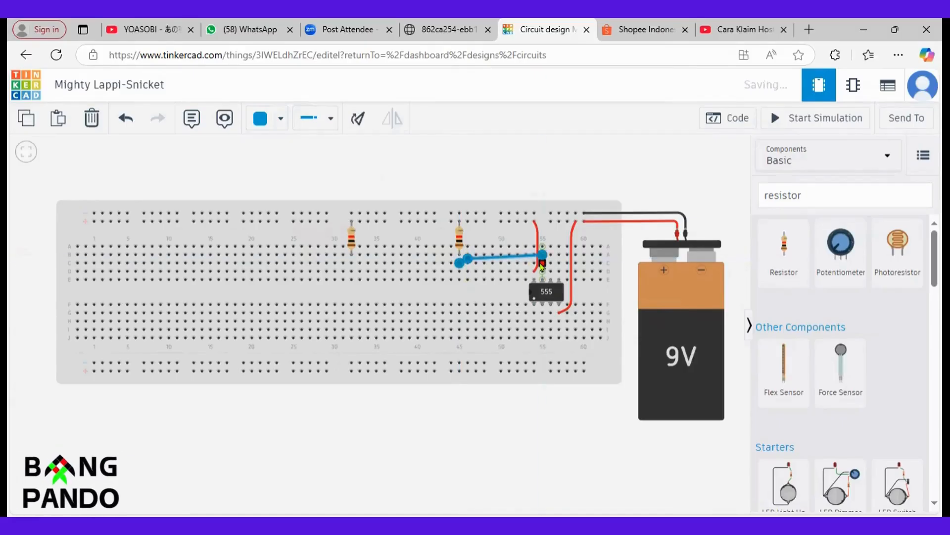
- Move the blue wire's timer end to row C of column 55 and add a bend point near the timer to level the wire
click(542, 264)
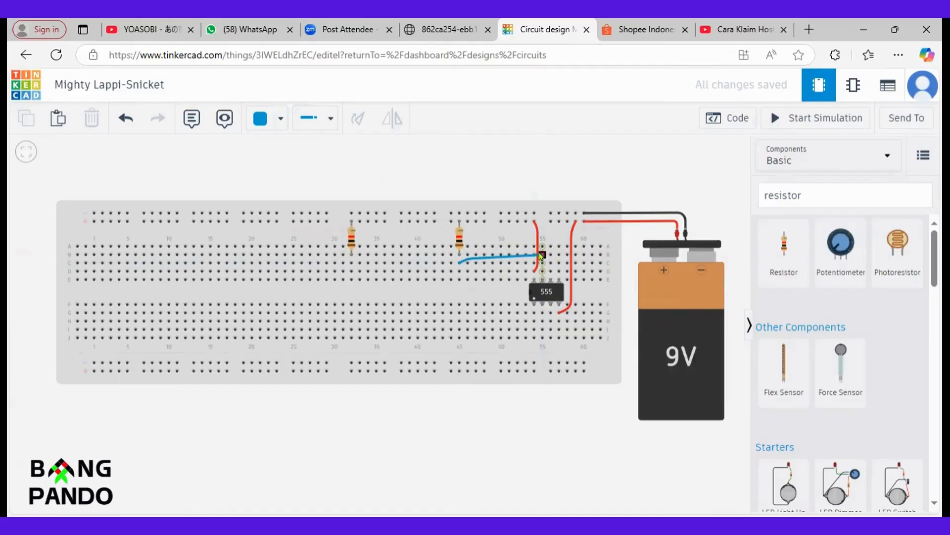
click(530, 256)
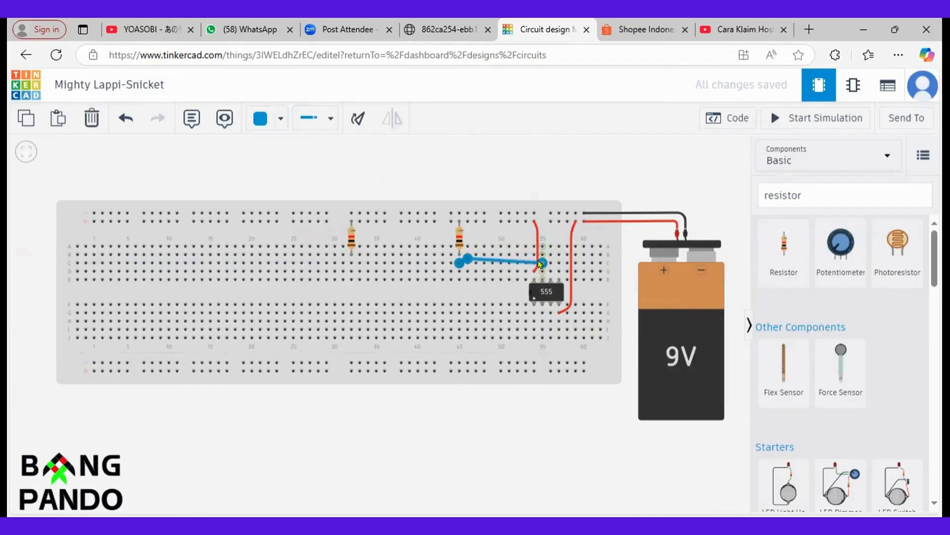
click(504, 259)
click(501, 192)
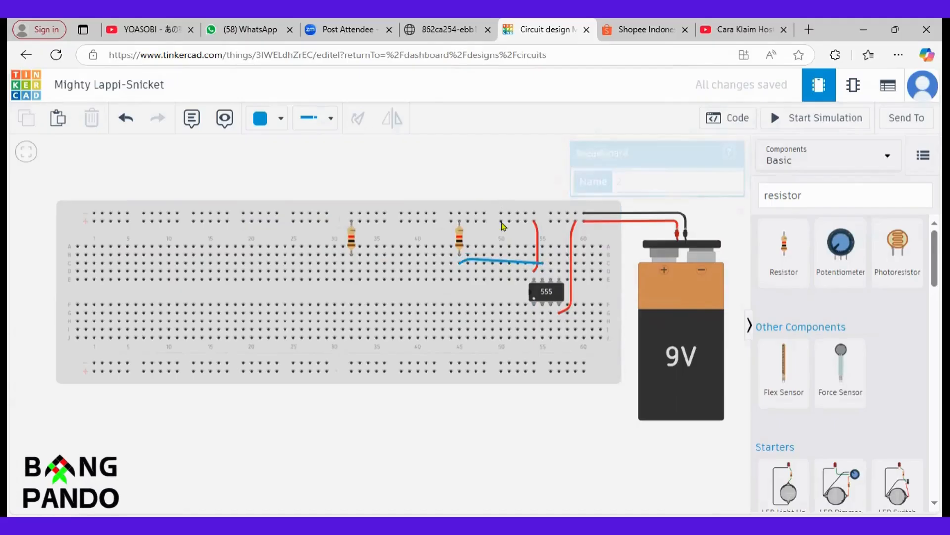
double_click(504, 261)
drag(505, 260, 524, 254)
click(516, 165)
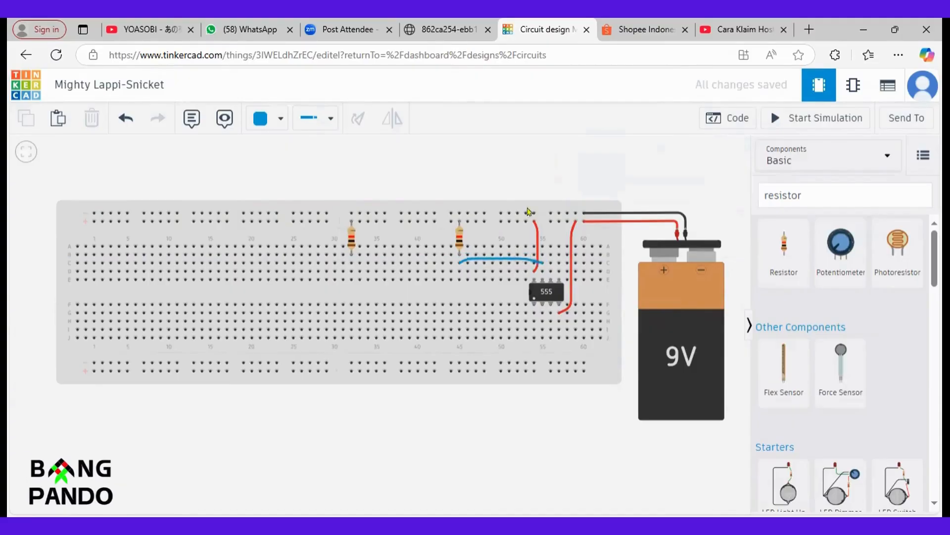
- Check the properties of the resistors in columns 45 and 32
click(460, 236)
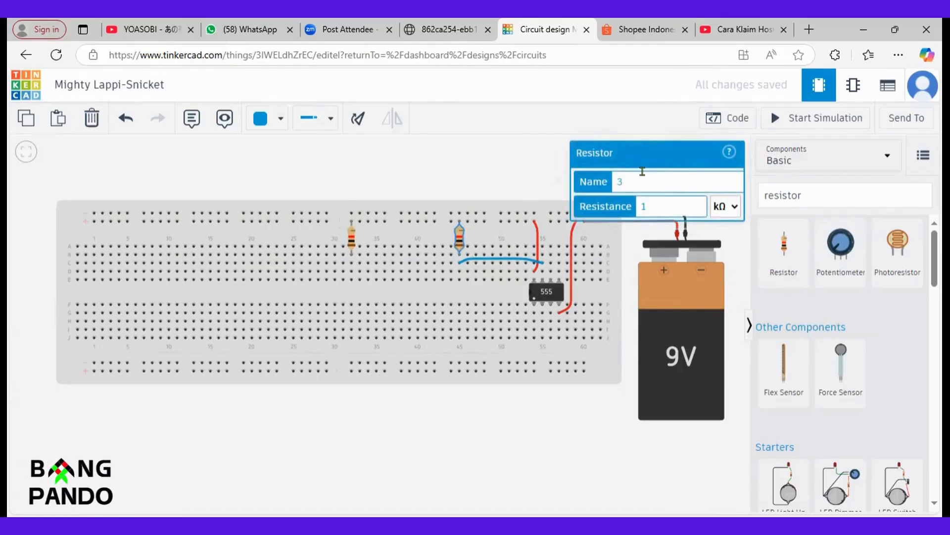
click(500, 165)
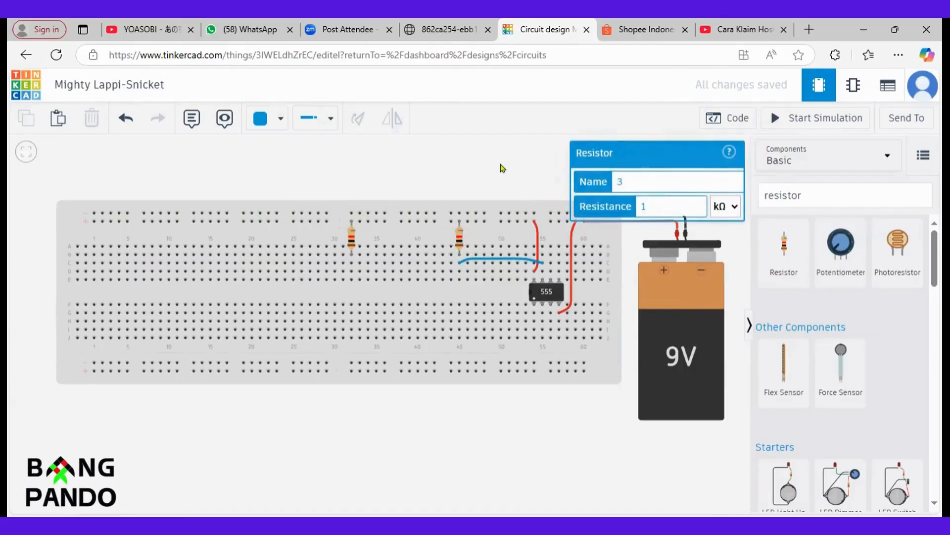
click(350, 241)
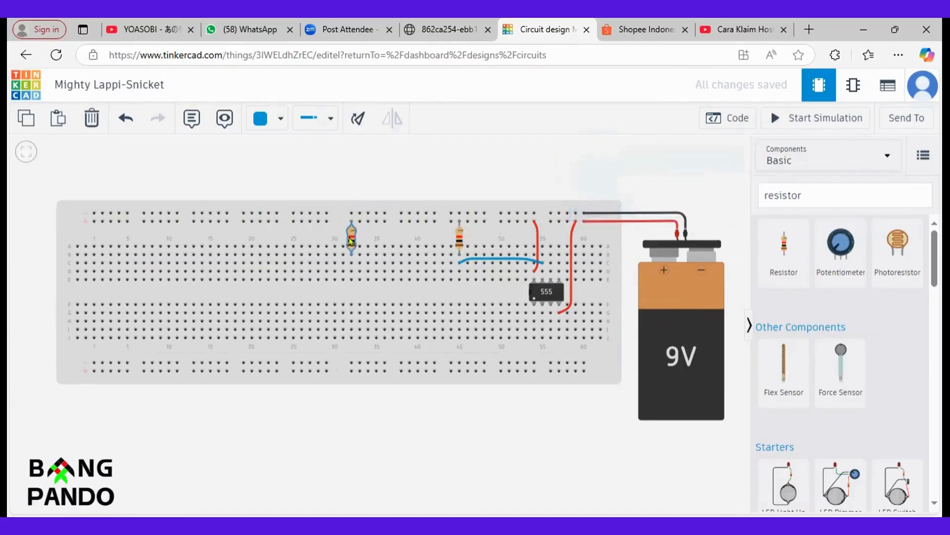
click(461, 156)
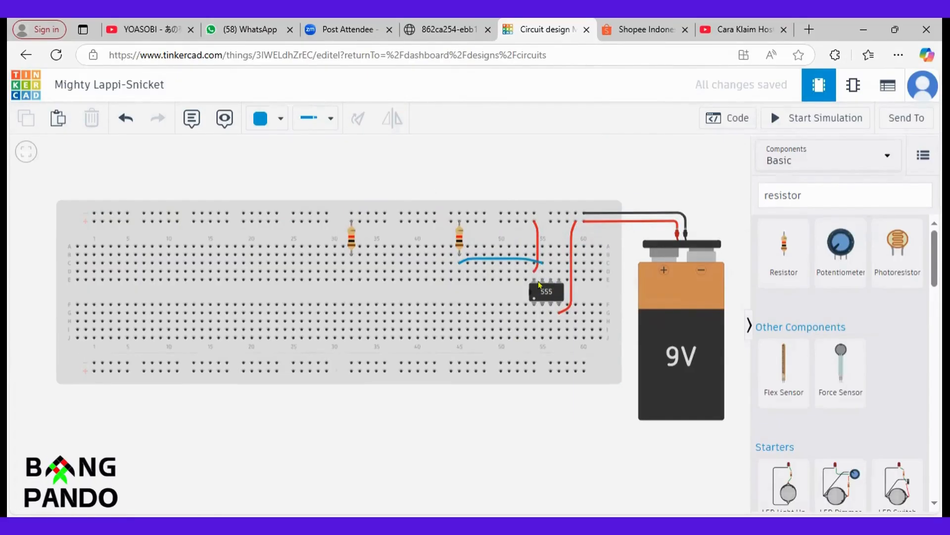
- Draw a second blue wire in row D from the resistor's column 45 to the 555 timer's threshold pin in column 56
click(459, 273)
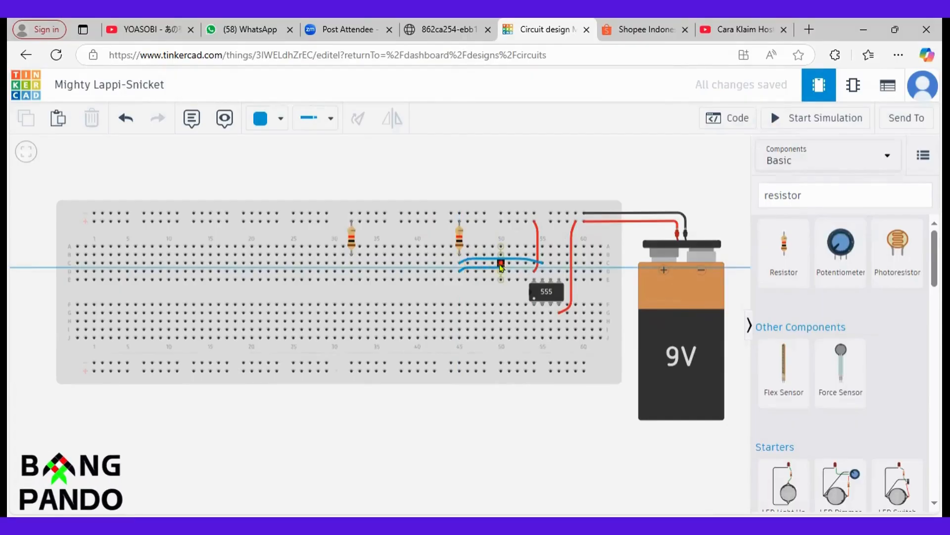
click(548, 272)
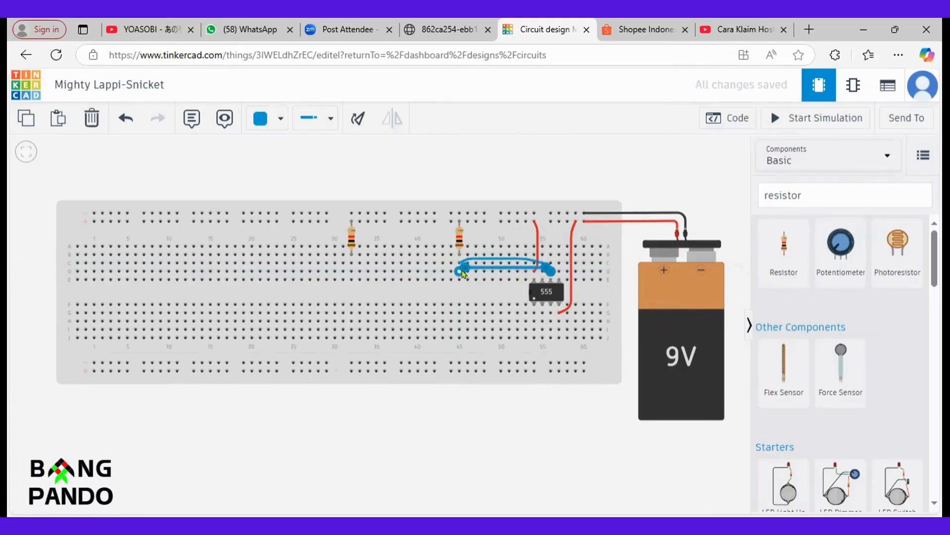
click(532, 171)
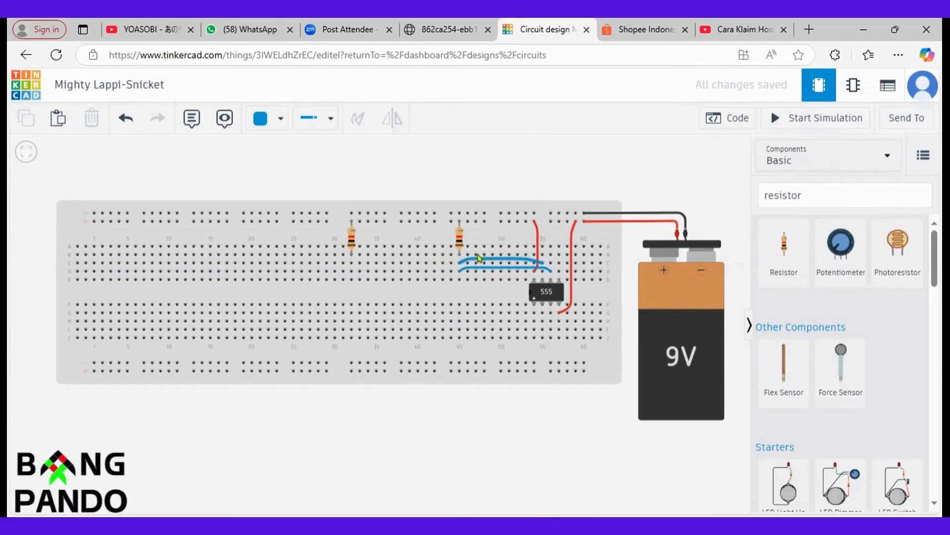
click(539, 275)
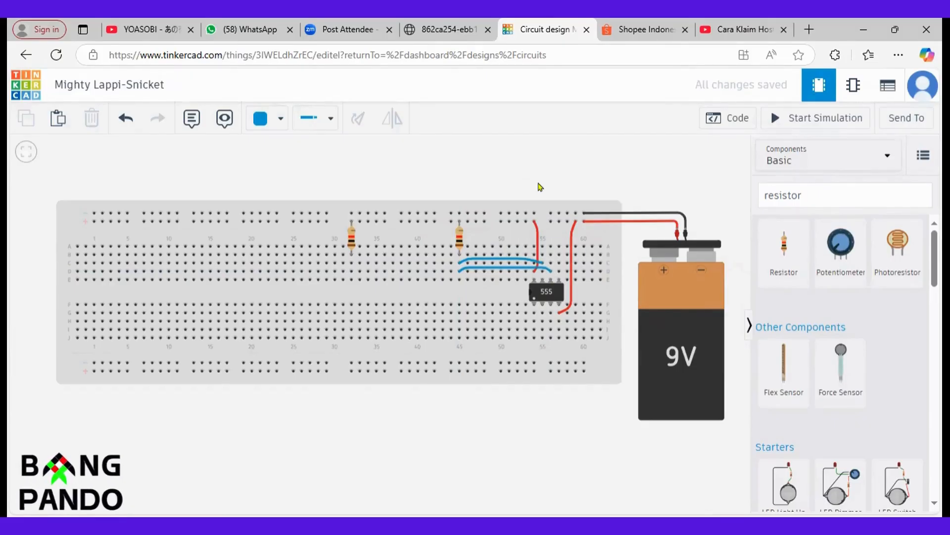
- Search the components for "capacitor" and place a non-polarized capacitor in columns 41 and 42, between the two resistors
click(461, 25)
click(539, 25)
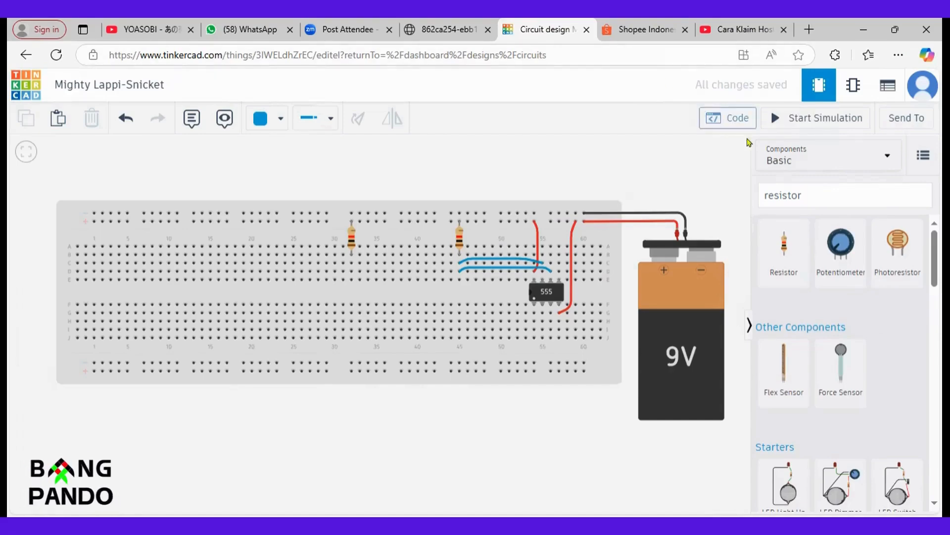
double_click(793, 185)
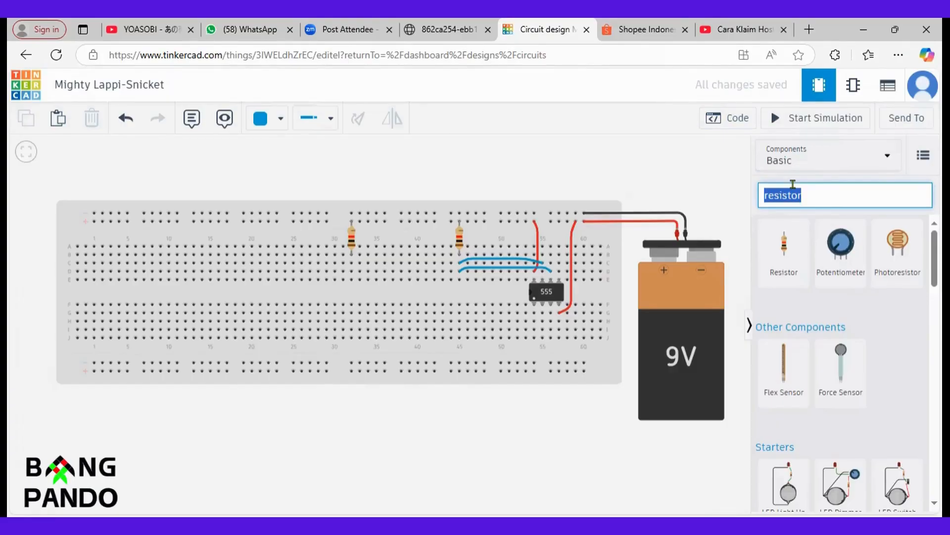
text(cap)
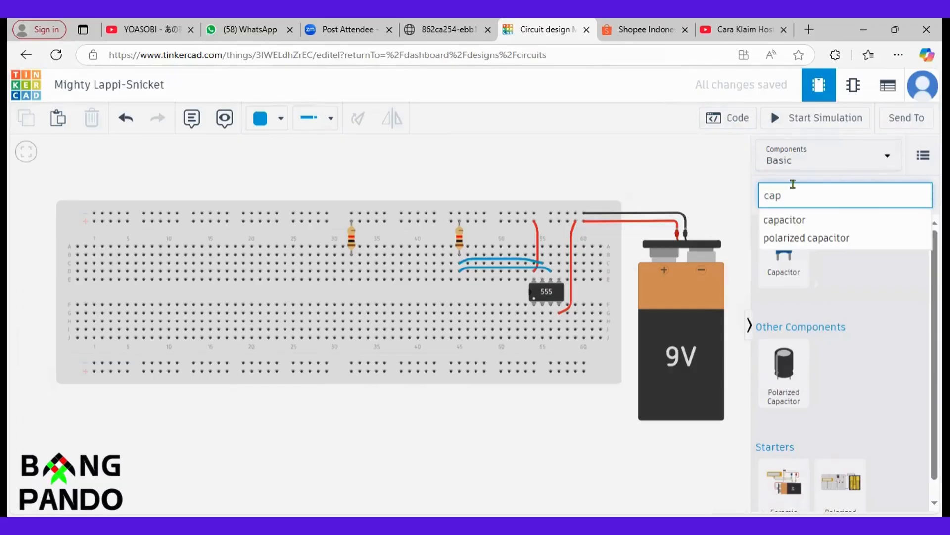
click(791, 220)
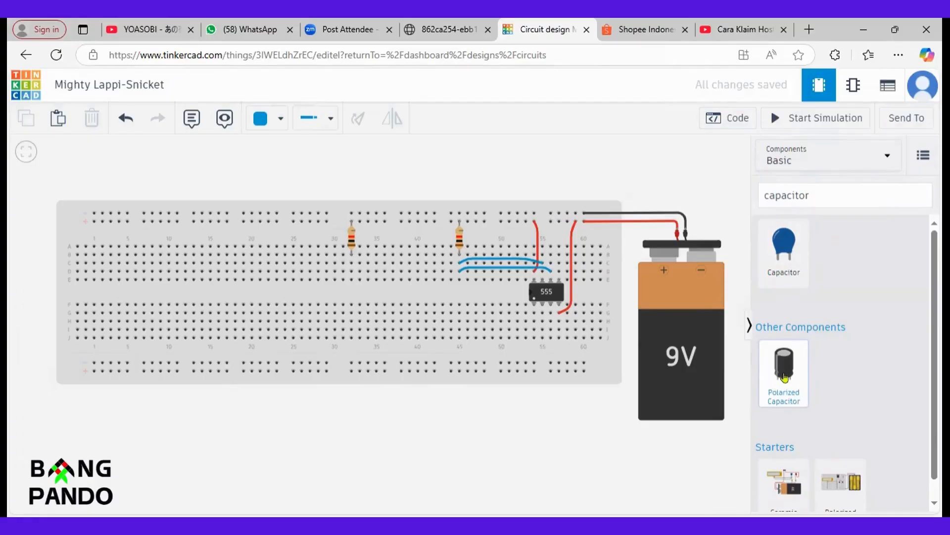
drag(789, 257, 463, 296)
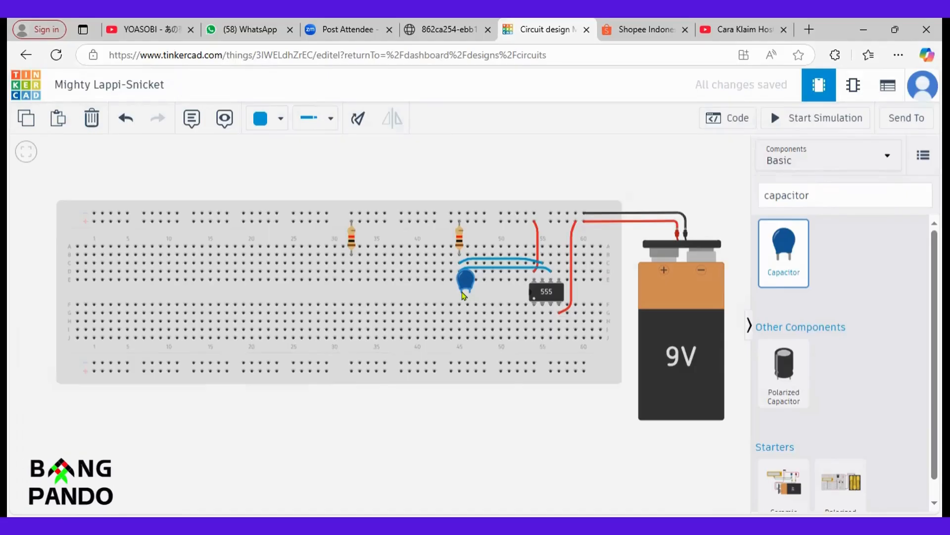
drag(463, 296, 479, 318)
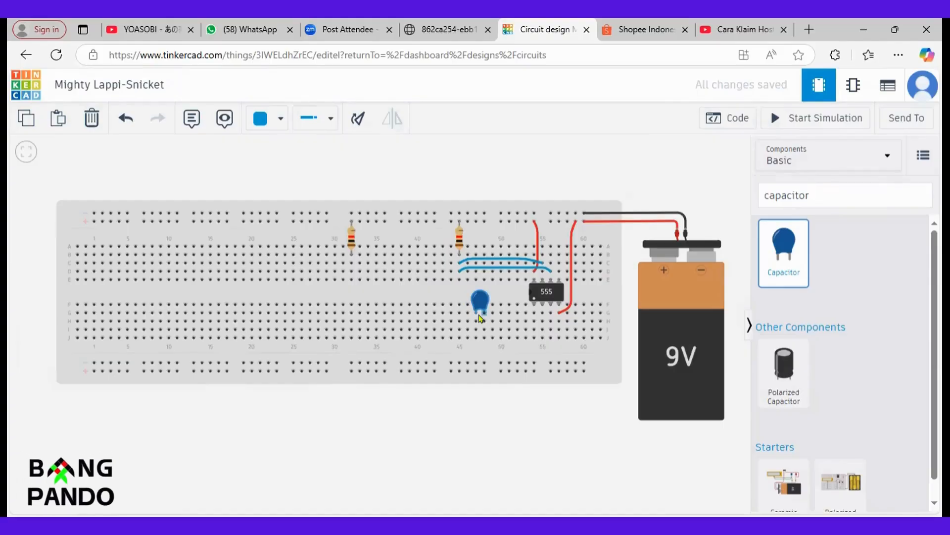
drag(480, 318, 427, 246)
click(480, 149)
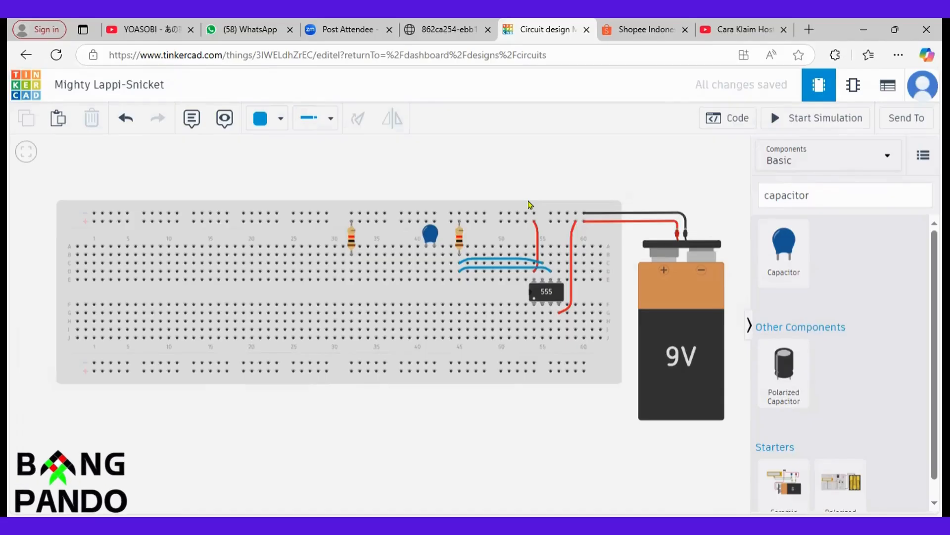
- Draw a blue wire from row E of the resistor's column 45 to the capacitor terminal in column 42
click(459, 242)
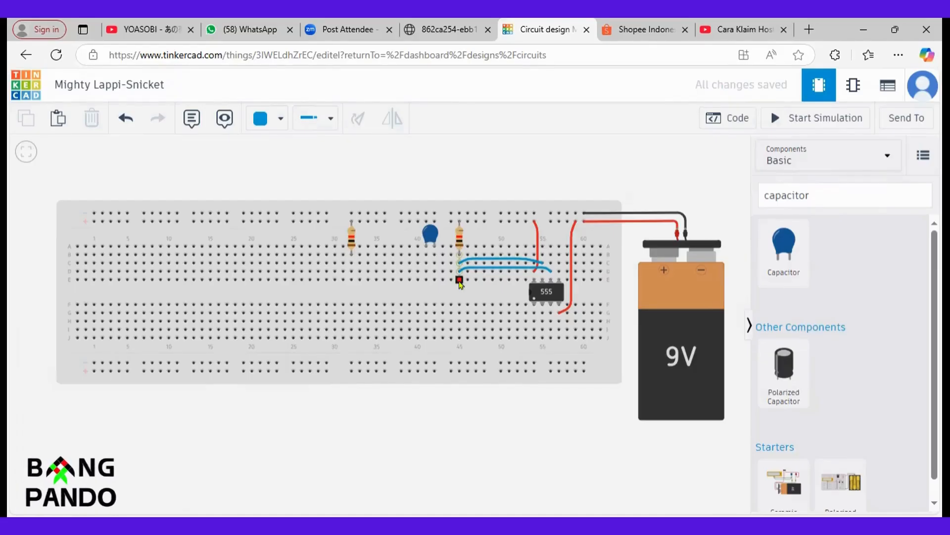
click(459, 281)
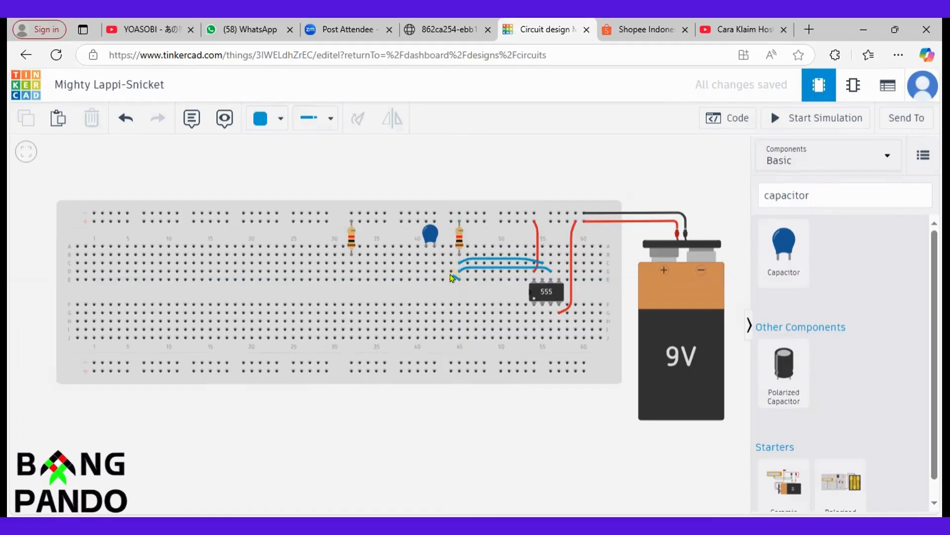
click(439, 276)
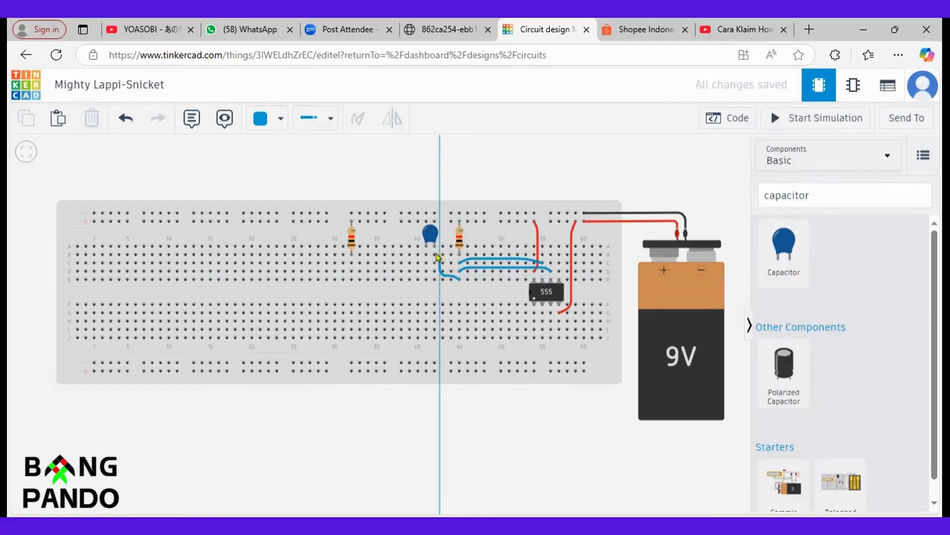
click(434, 253)
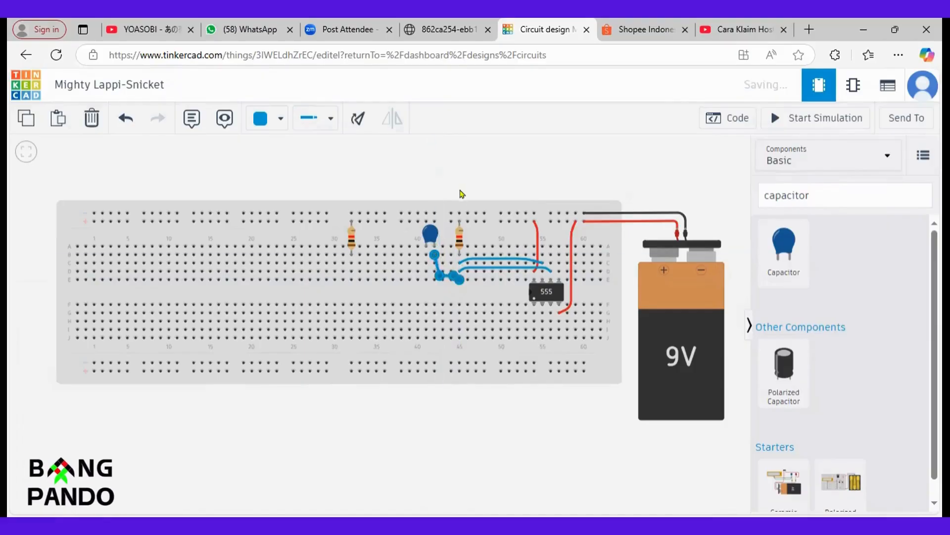
click(462, 193)
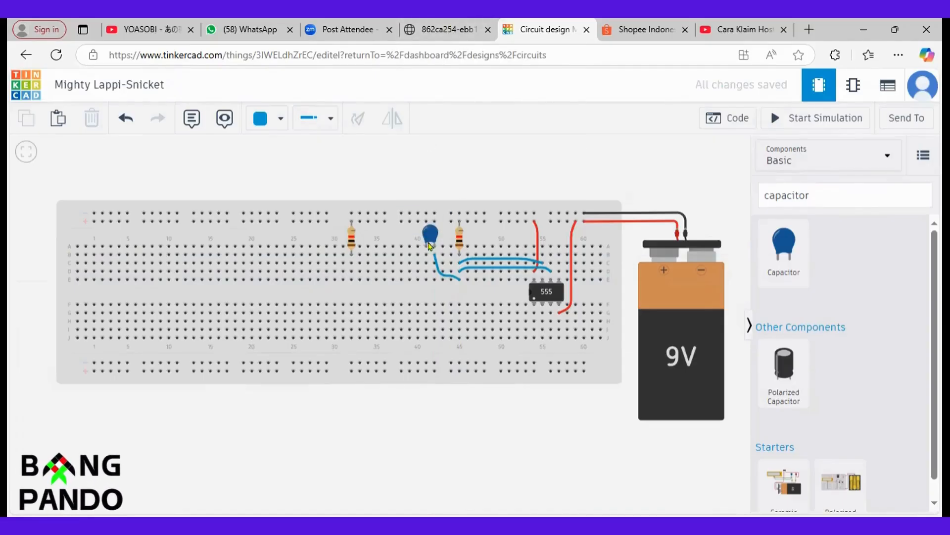
- Check the schematic, then draw a black wire from column 41 of the capacitor to the upper negative rail
click(436, 24)
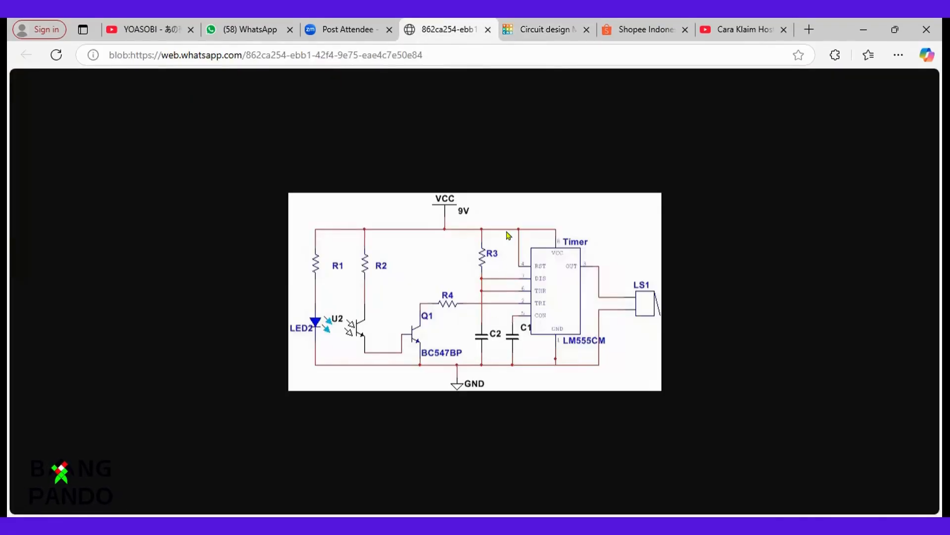
click(545, 25)
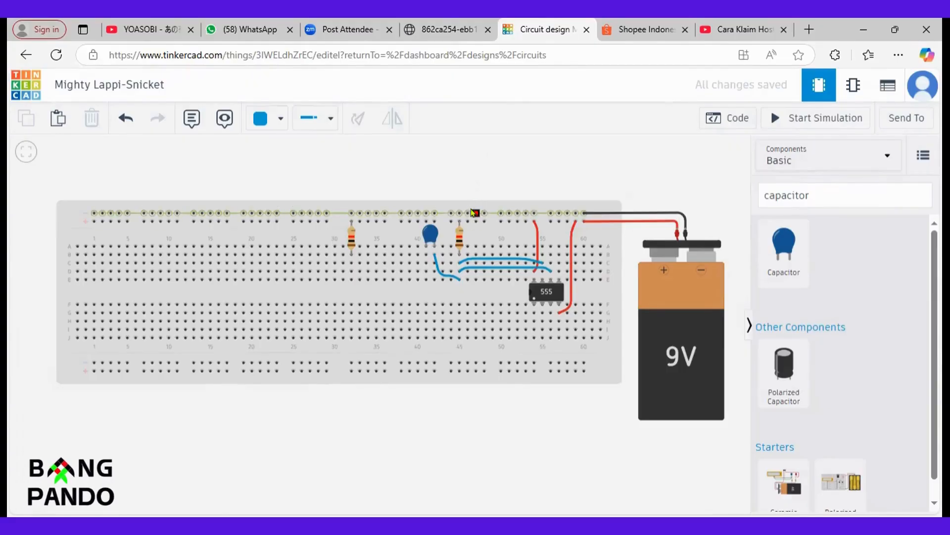
click(263, 122)
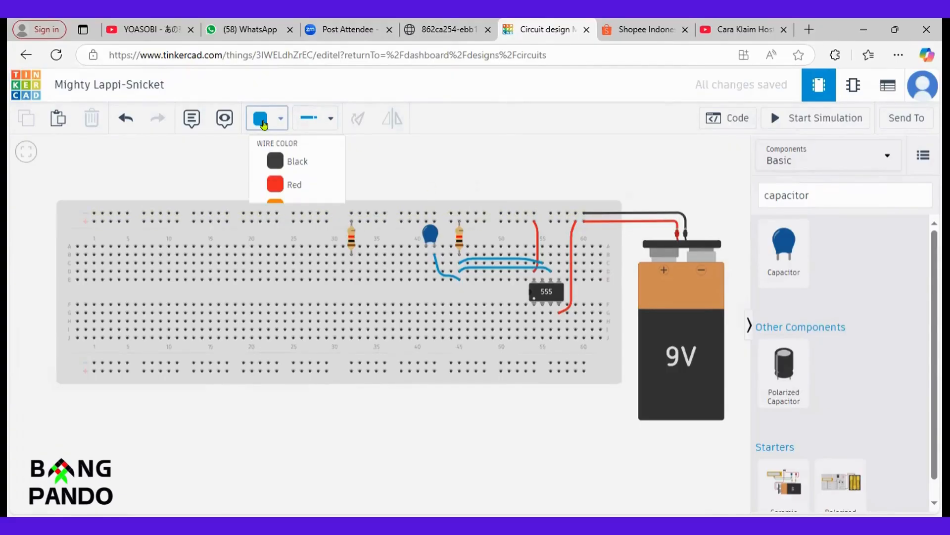
click(276, 161)
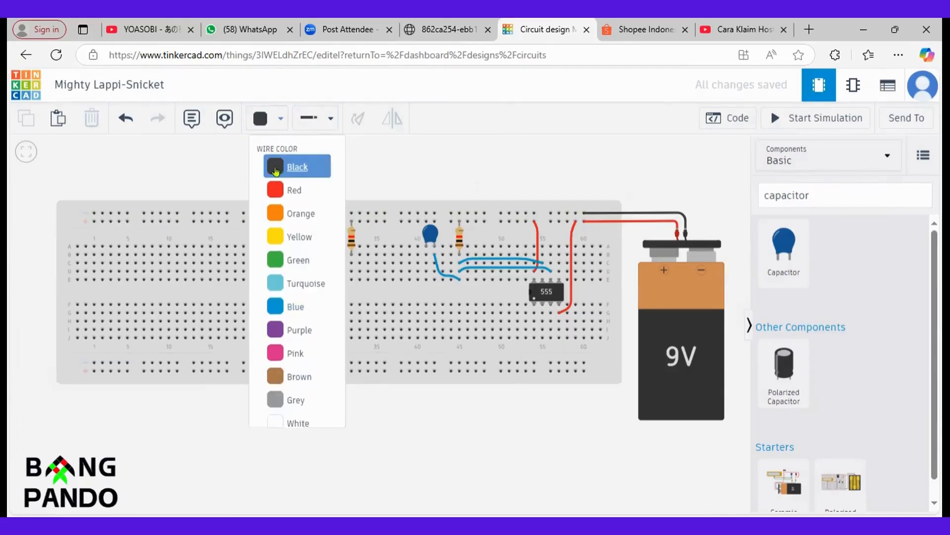
click(419, 253)
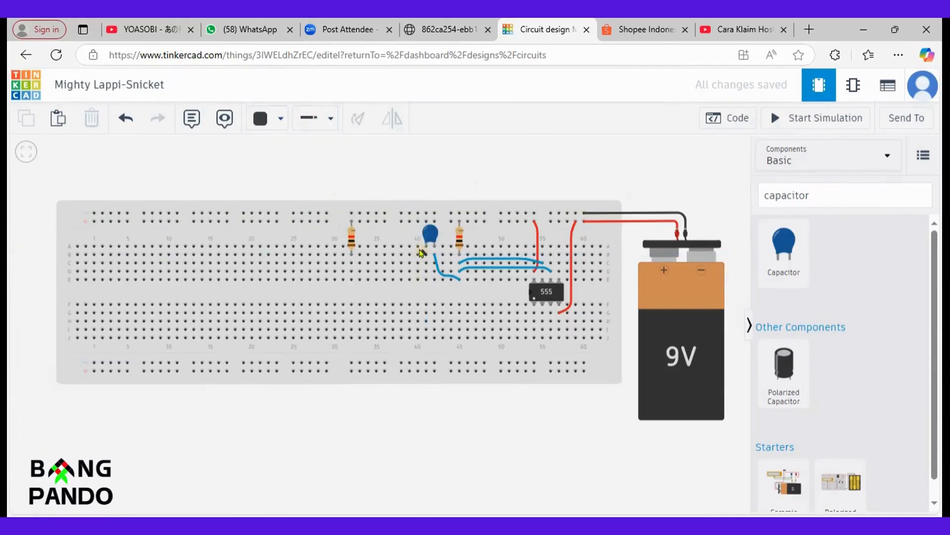
click(419, 218)
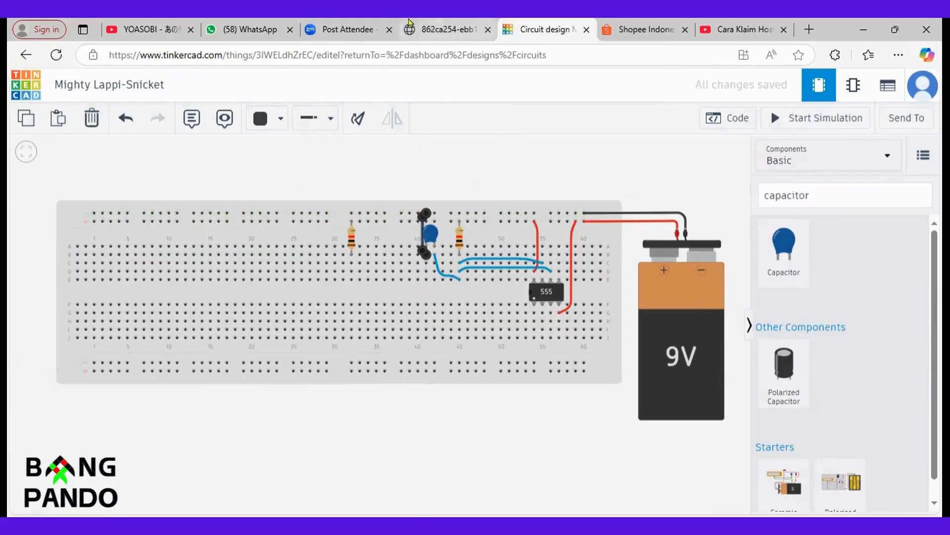
- Check the schematic and place a second capacitor in columns 57 and 58, connecting to the 555 timer's control pin column
click(446, 25)
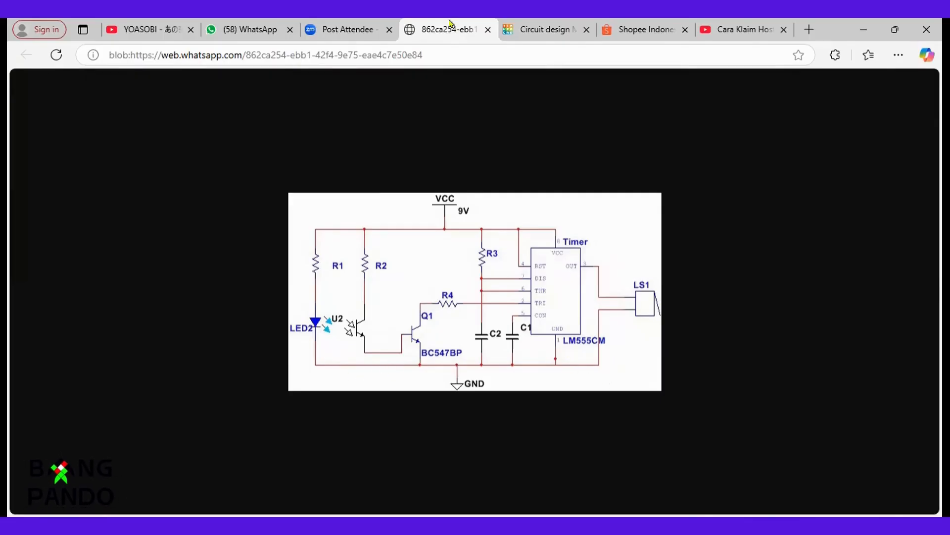
click(557, 25)
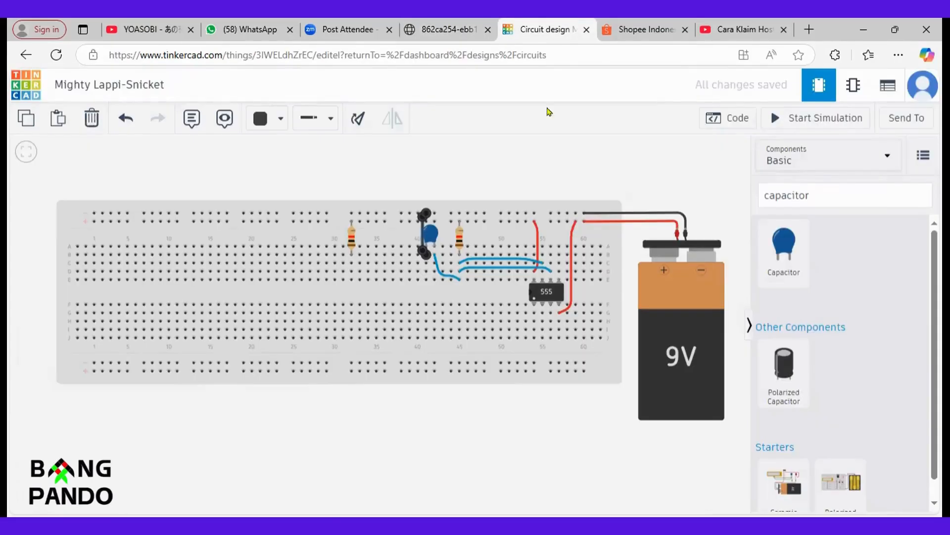
click(473, 164)
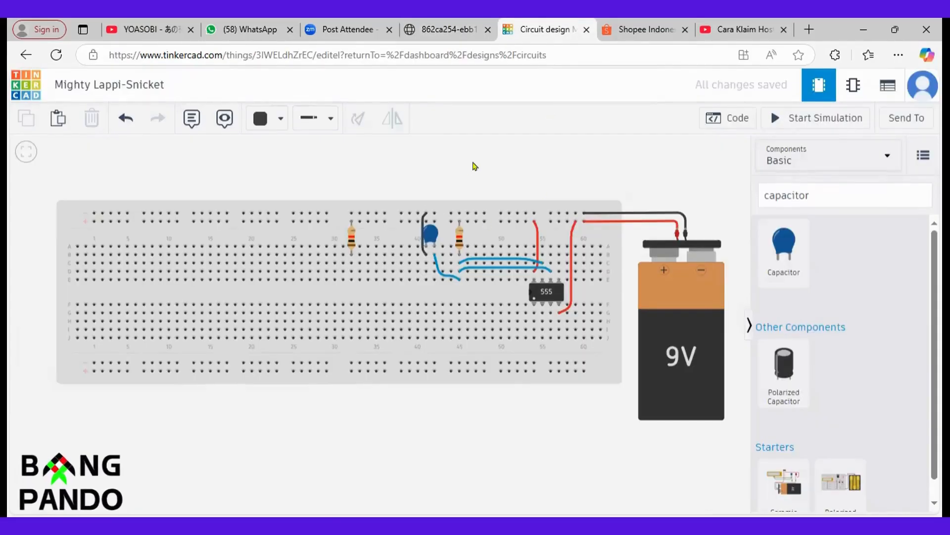
click(458, 25)
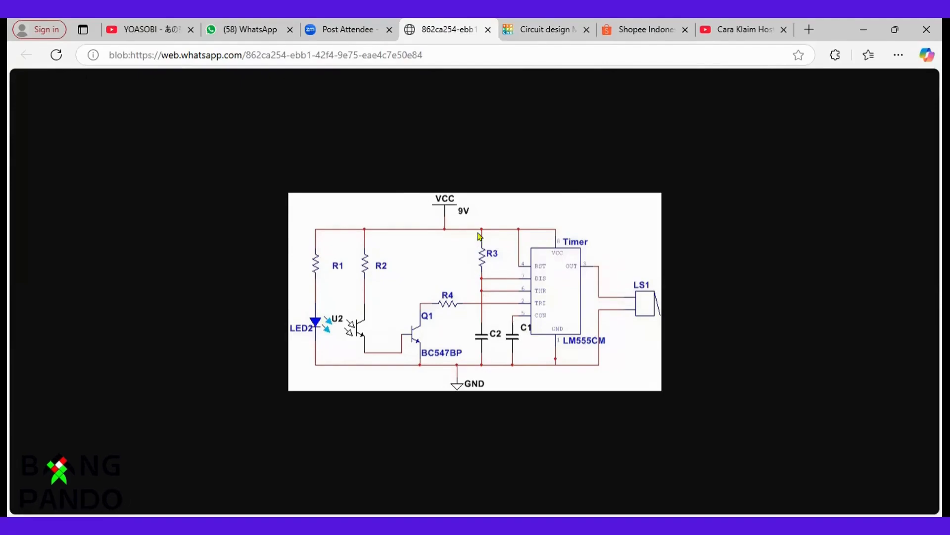
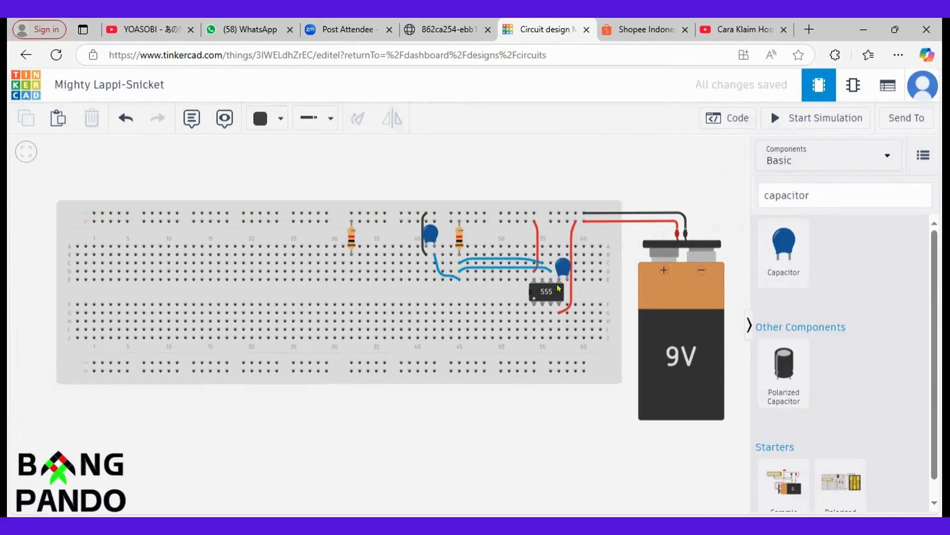
drag(558, 280, 562, 263)
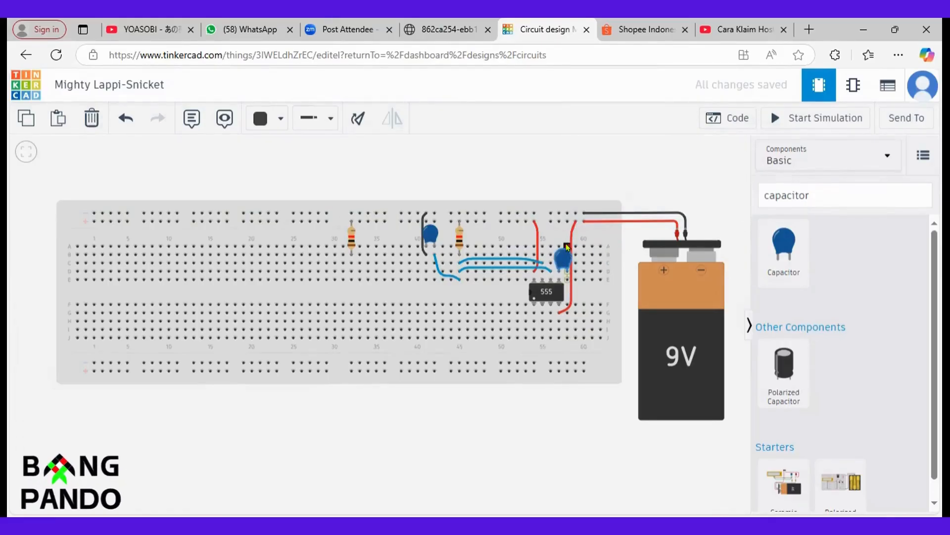
- Draw a black wire from row A of column 58 at the second capacitor to the upper negative rail
click(565, 242)
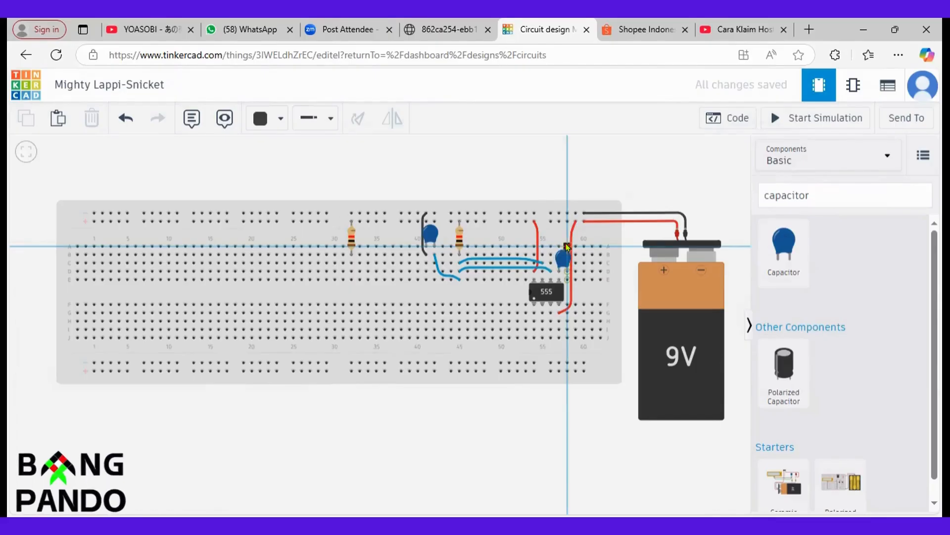
click(566, 214)
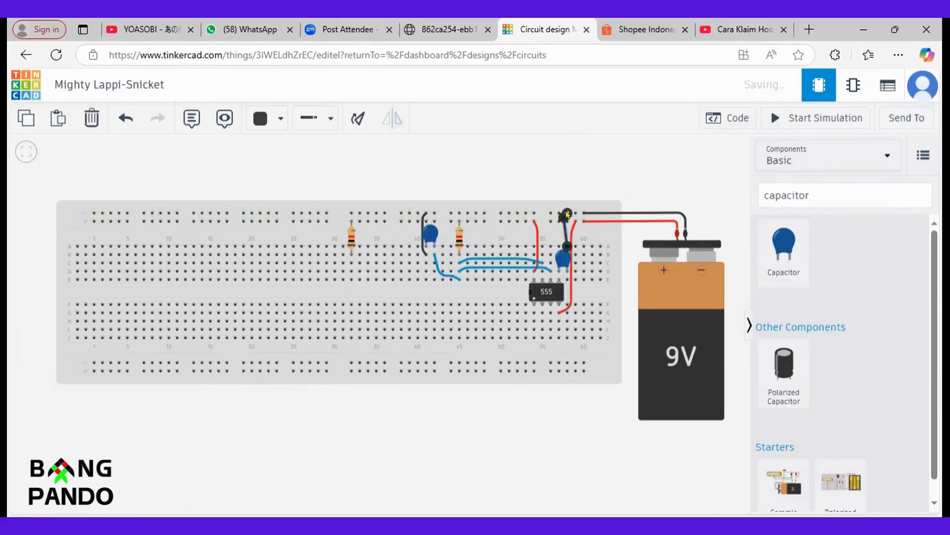
click(591, 190)
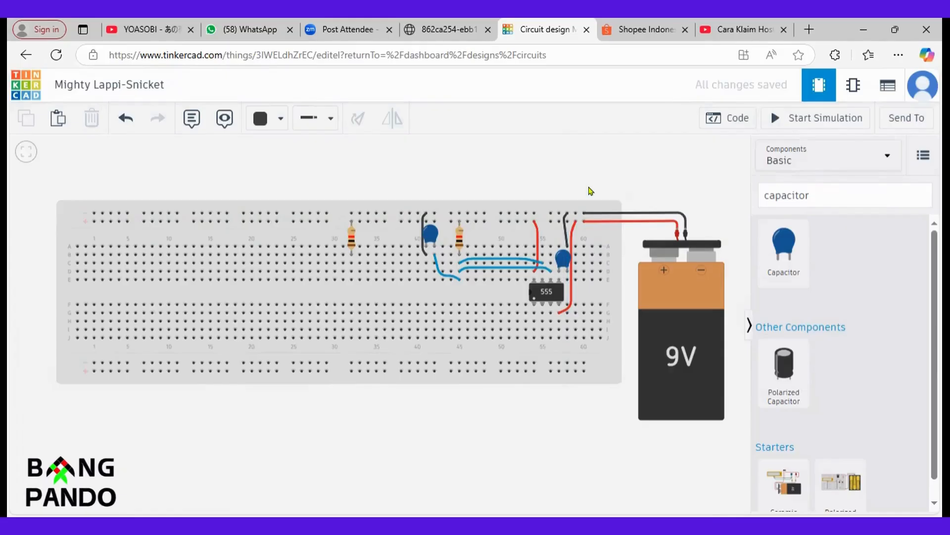
- Copy the 1 kΩ resistor in column 32 and place the duplicate in column 55 below the 555 timer's trigger pin
click(421, 25)
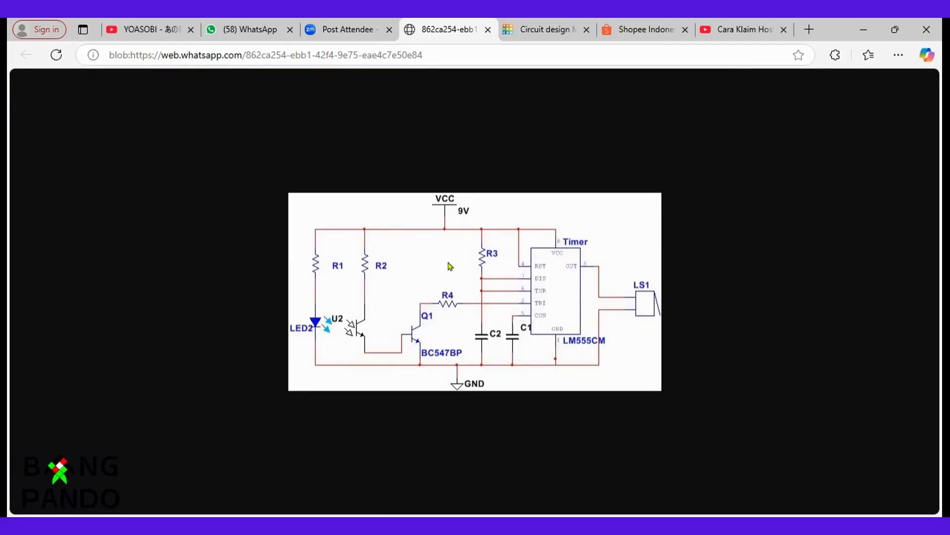
click(562, 24)
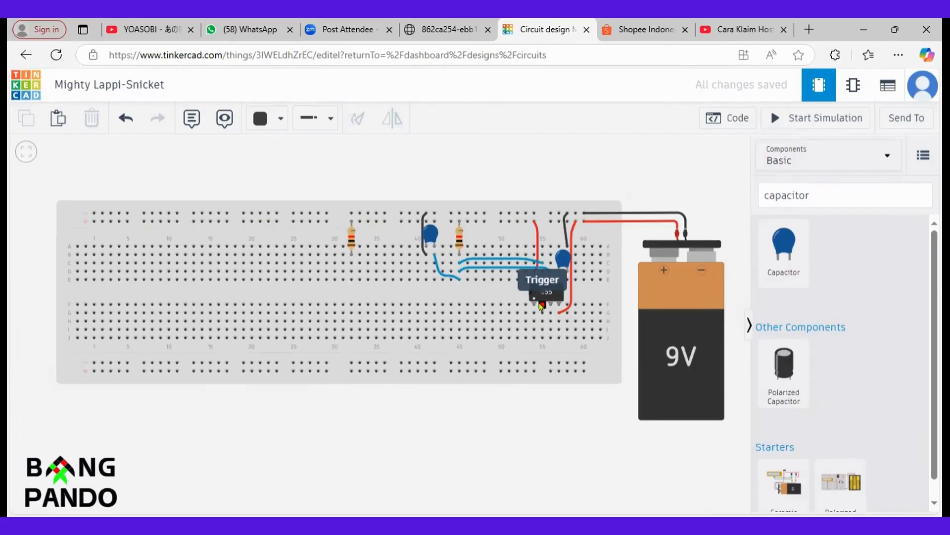
click(351, 234)
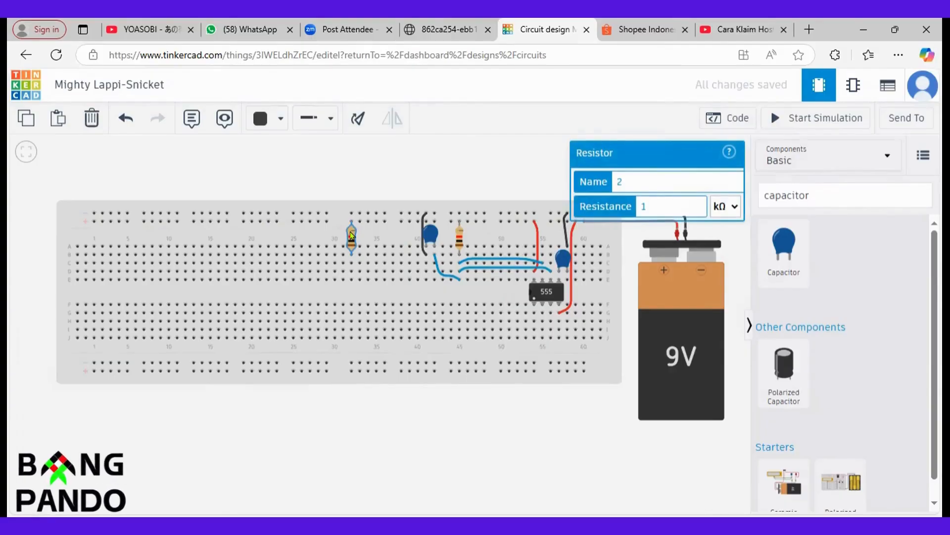
key(ctrl+c)
key(ctrl+v)
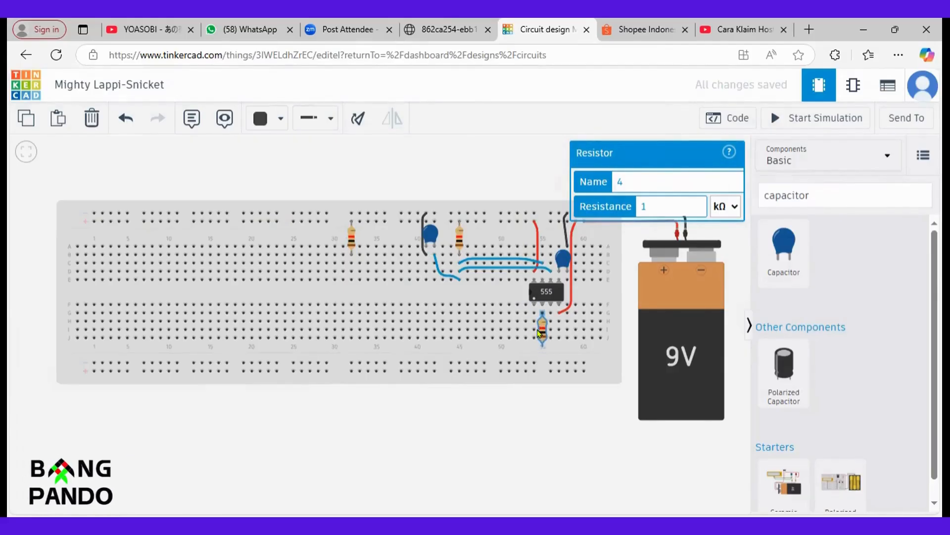
click(540, 332)
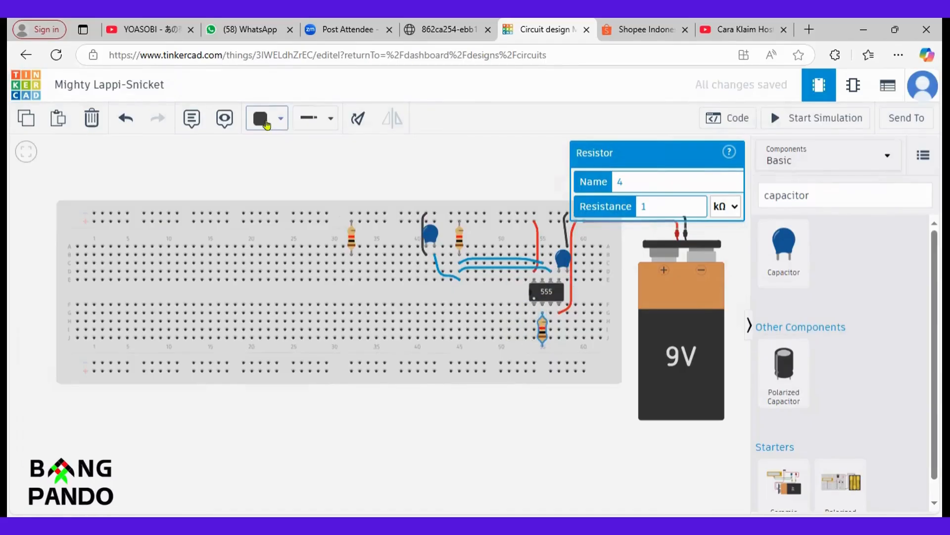
- Rotate the copied resistor to horizontal and move it to row J, spanning columns 51 to 55
click(355, 121)
click(355, 122)
click(352, 124)
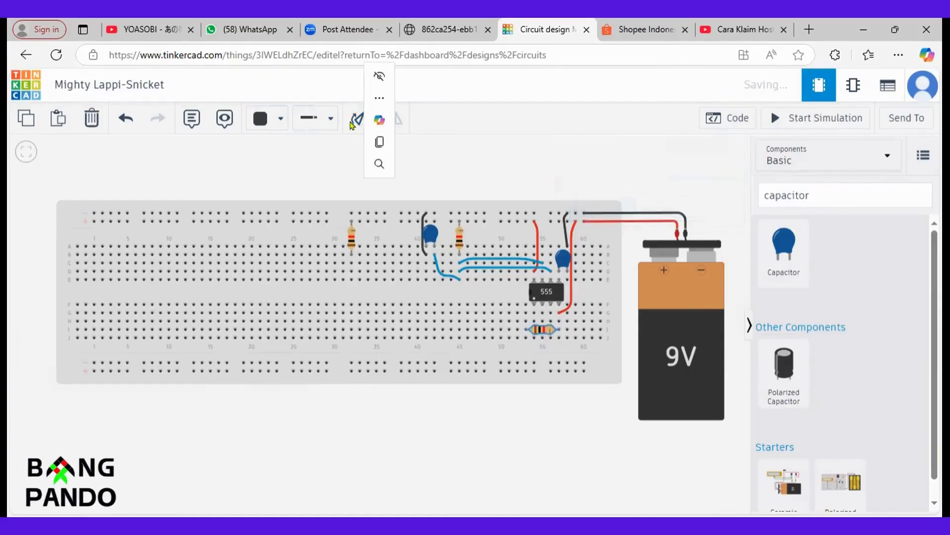
click(545, 331)
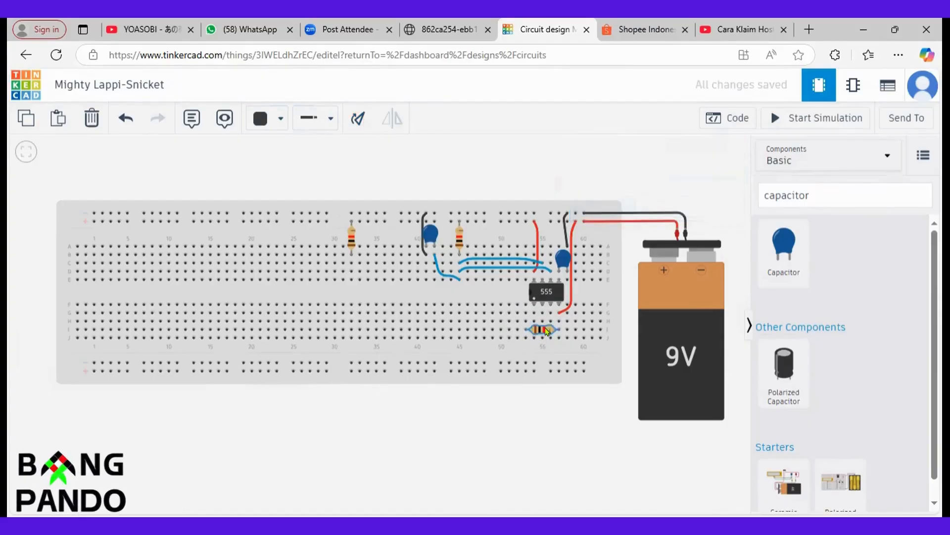
drag(545, 328, 526, 340)
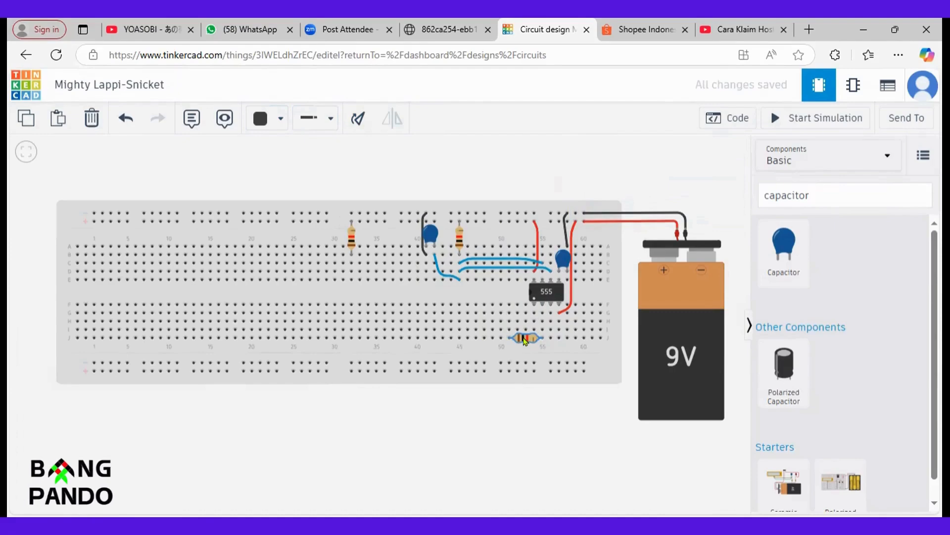
click(558, 148)
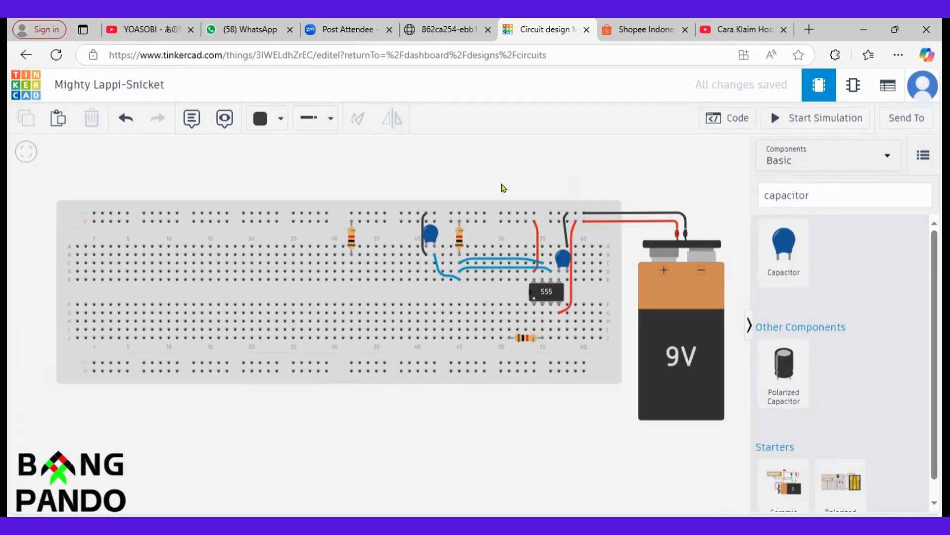
- Search the components for "tra" and place an NPN transistor in row F, columns 51 to 53, beside the 555 timer
click(451, 22)
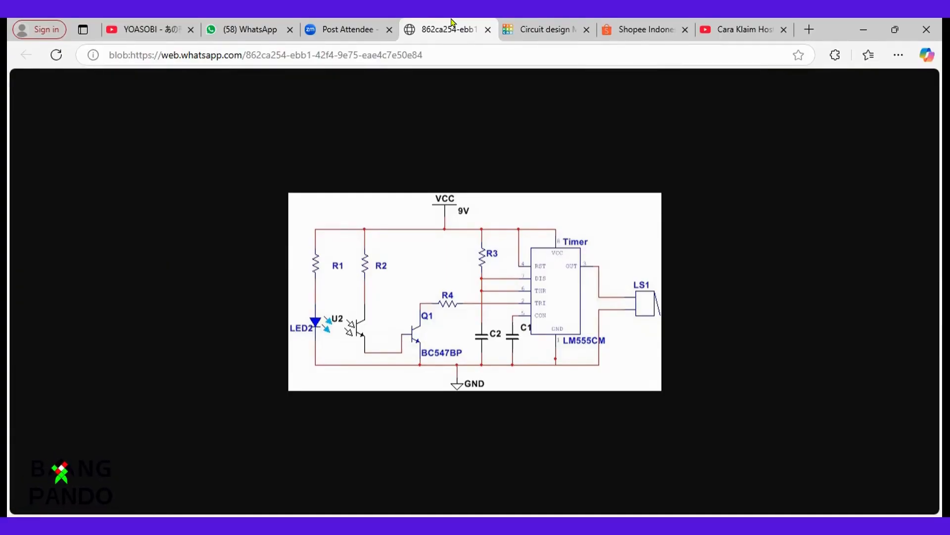
click(526, 22)
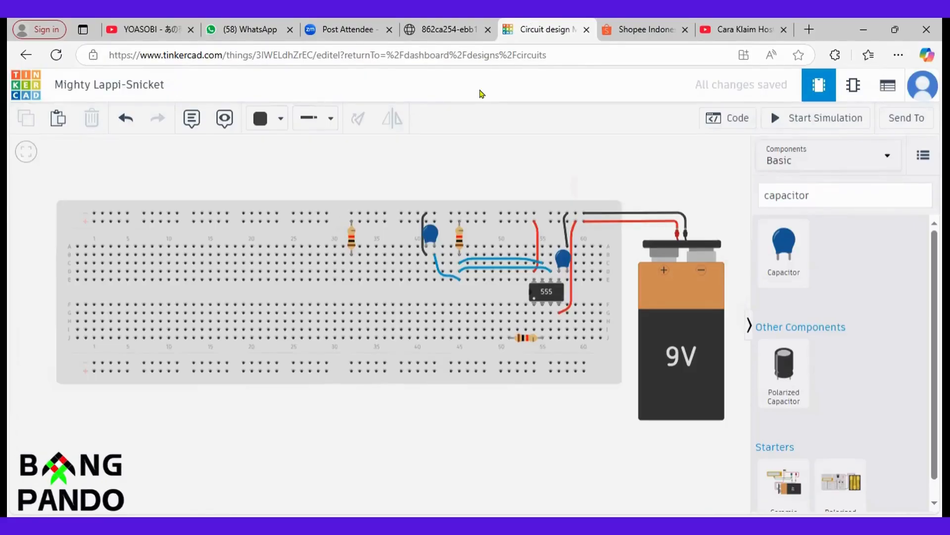
double_click(792, 196)
text(tra)
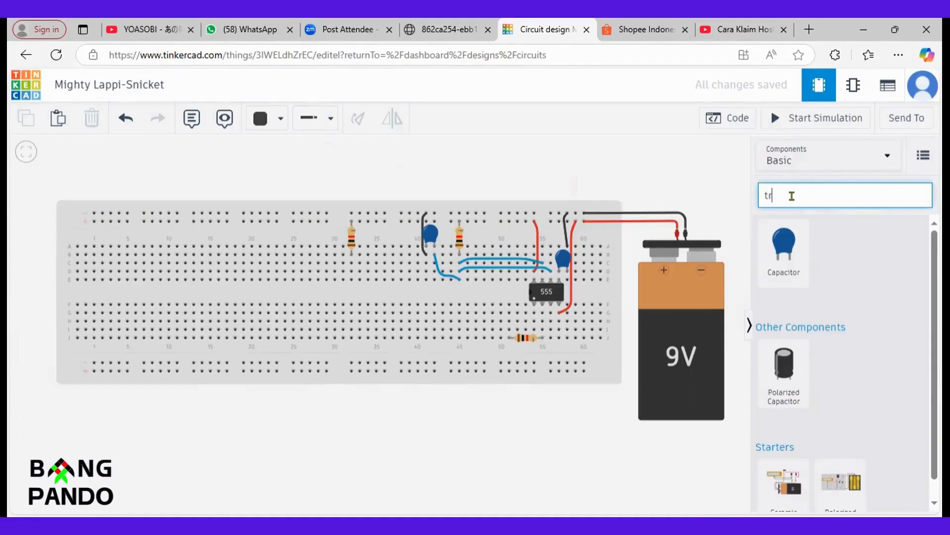
click(742, 222)
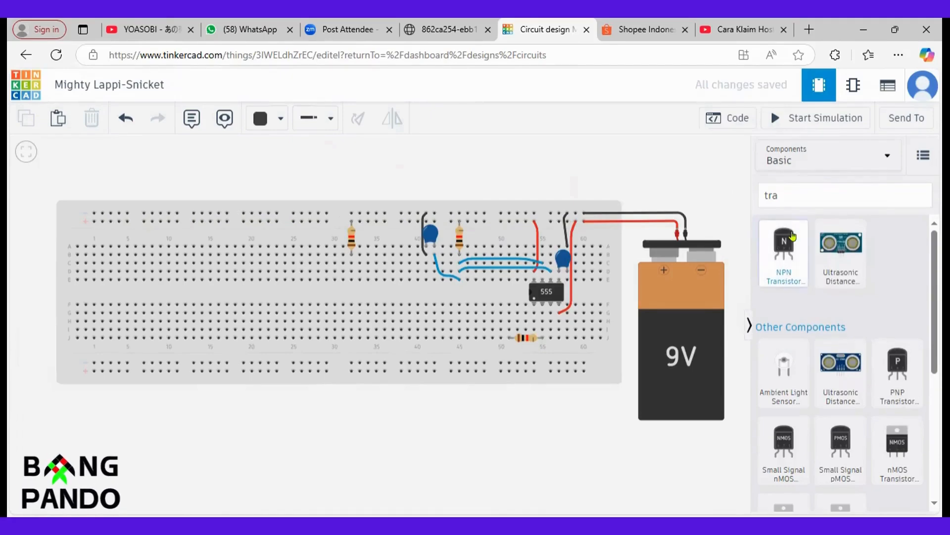
drag(792, 235, 535, 252)
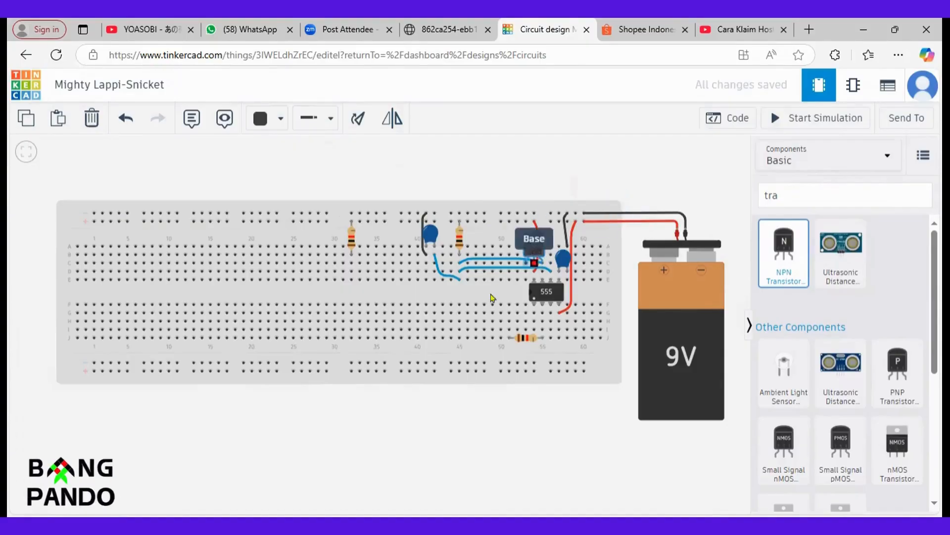
mouse_move(493, 298)
mouse_down()
mouse_move(467, 296)
mouse_move(504, 306)
mouse_up()
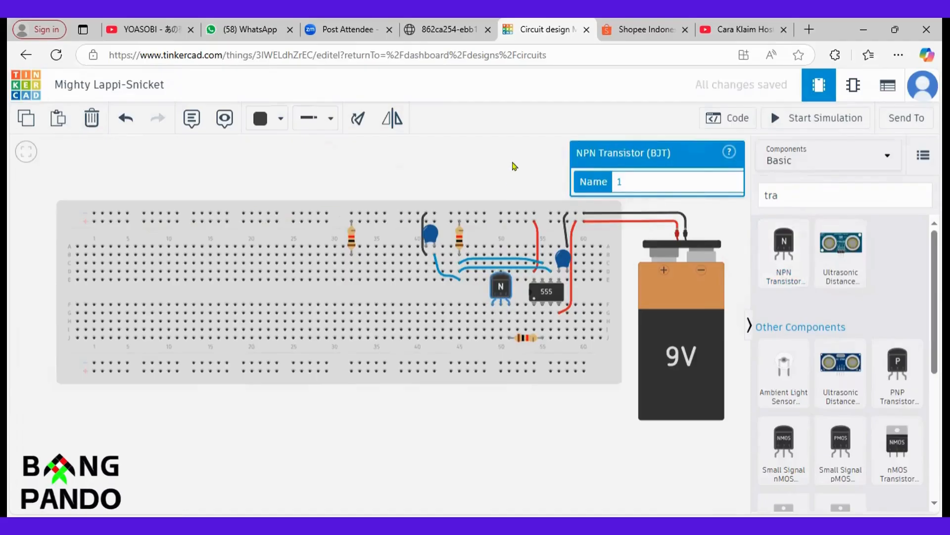
click(514, 166)
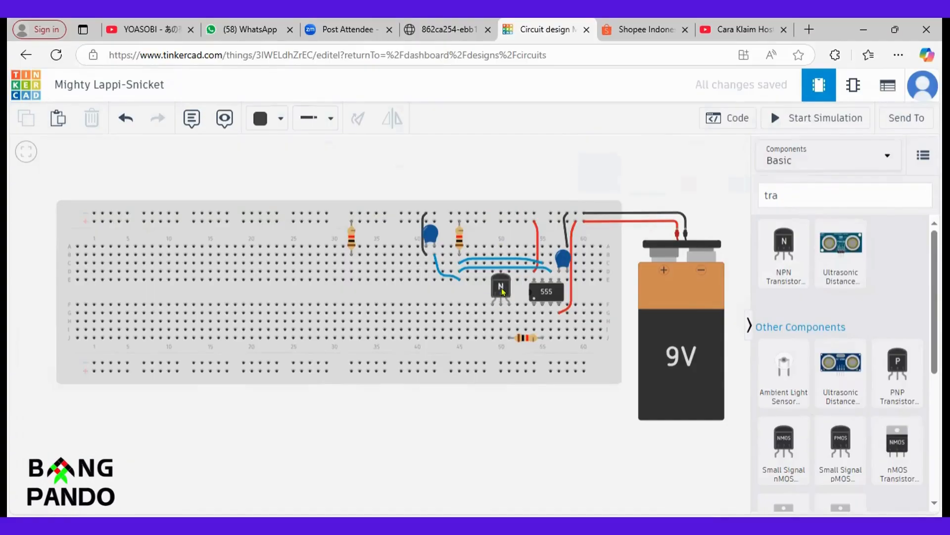
drag(502, 292, 515, 292)
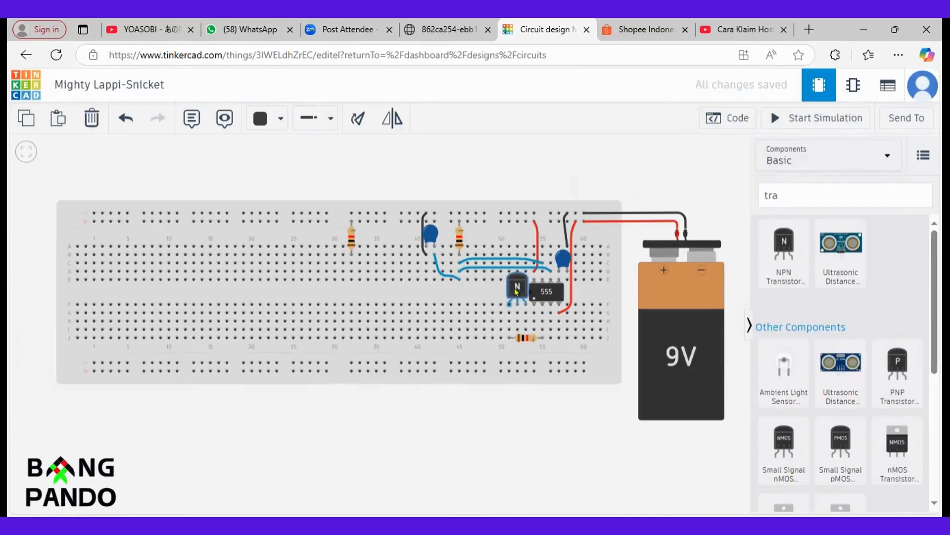
click(550, 140)
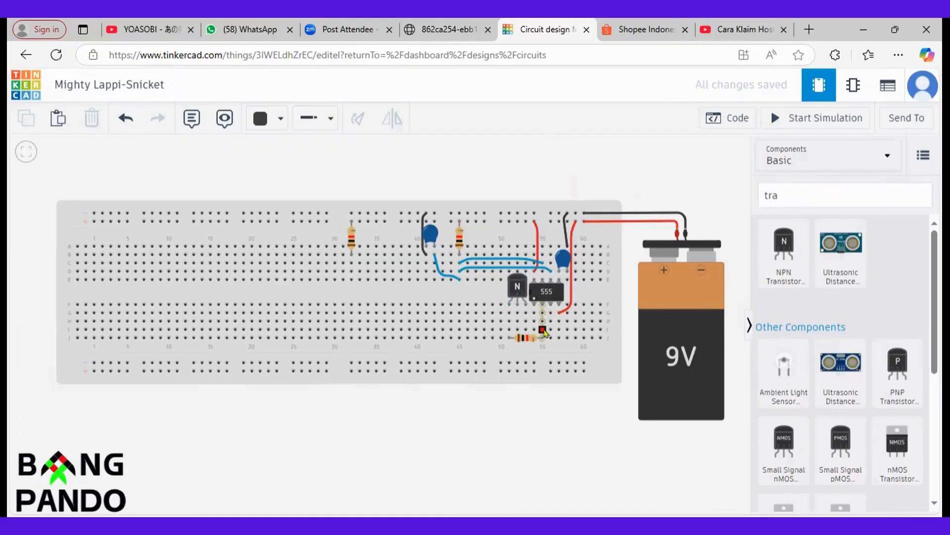
- Check the properties of the horizontal resistor in row J
click(526, 339)
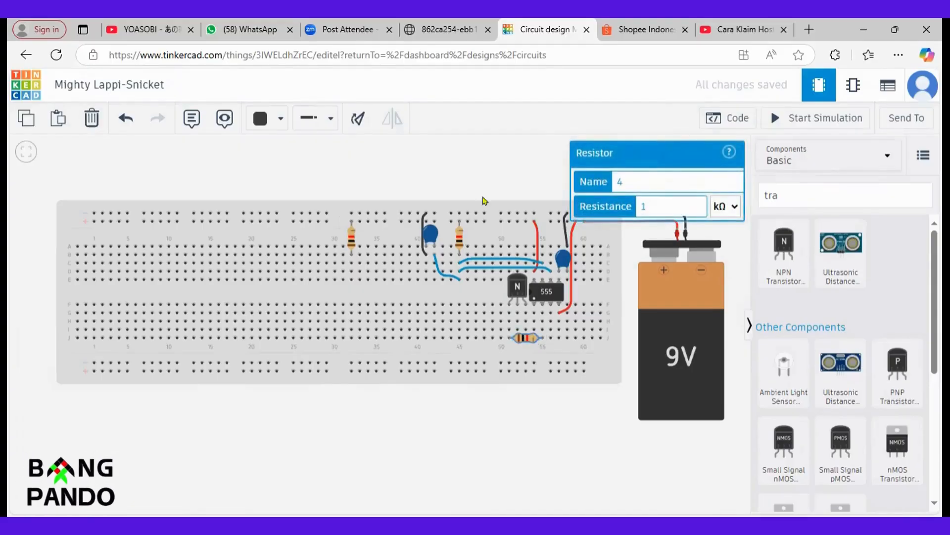
click(496, 147)
click(509, 304)
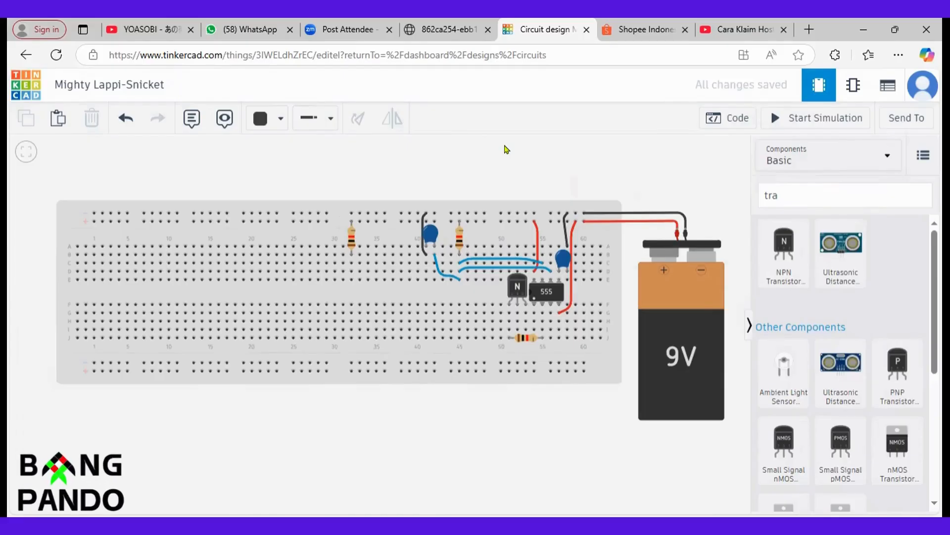
- Compare transistor Q1's collector, base and emitter connections in the schematic with the NPN transistor's pins on the breadboard
click(475, 25)
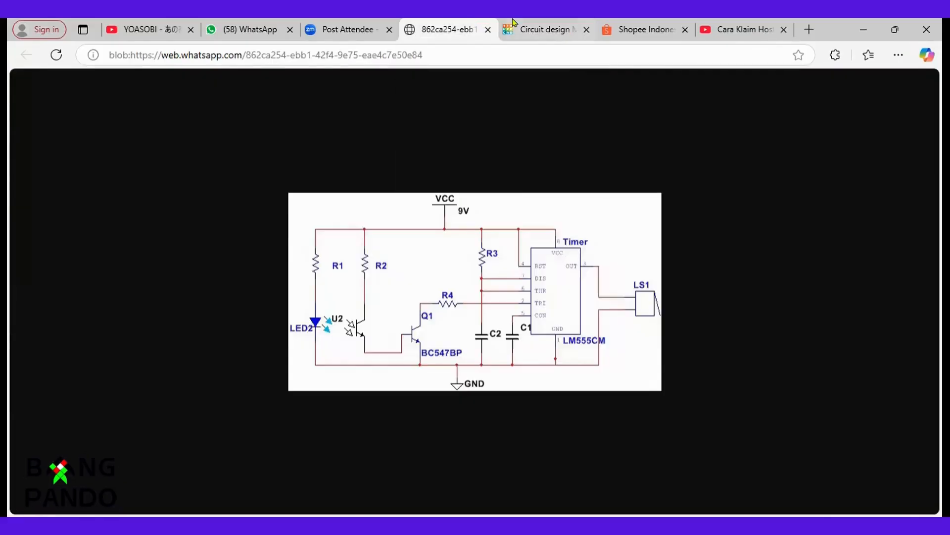
mouse_move(513, 22)
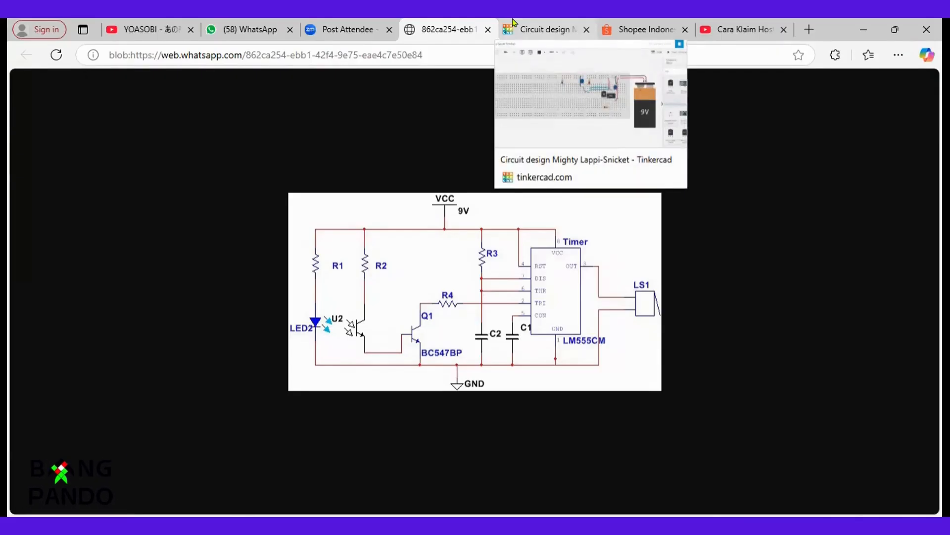
click(514, 22)
click(452, 25)
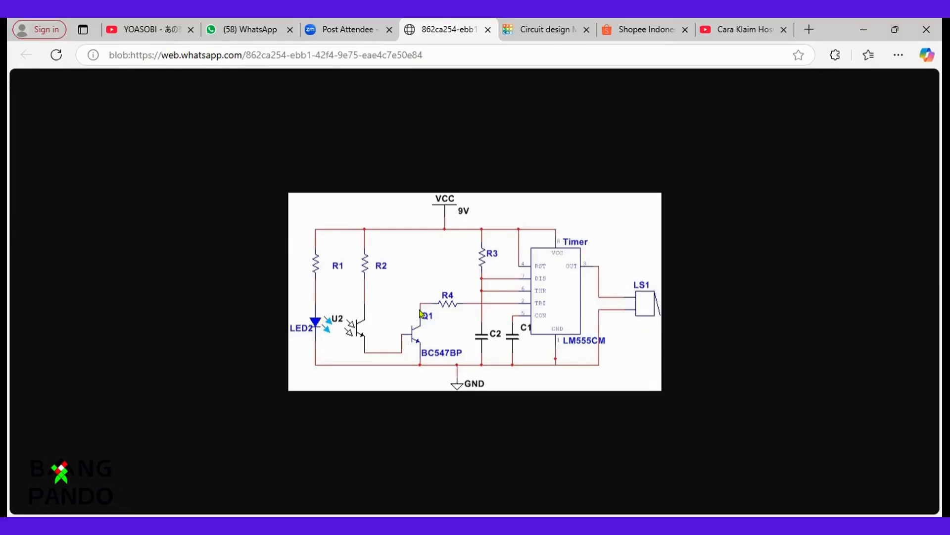
click(504, 30)
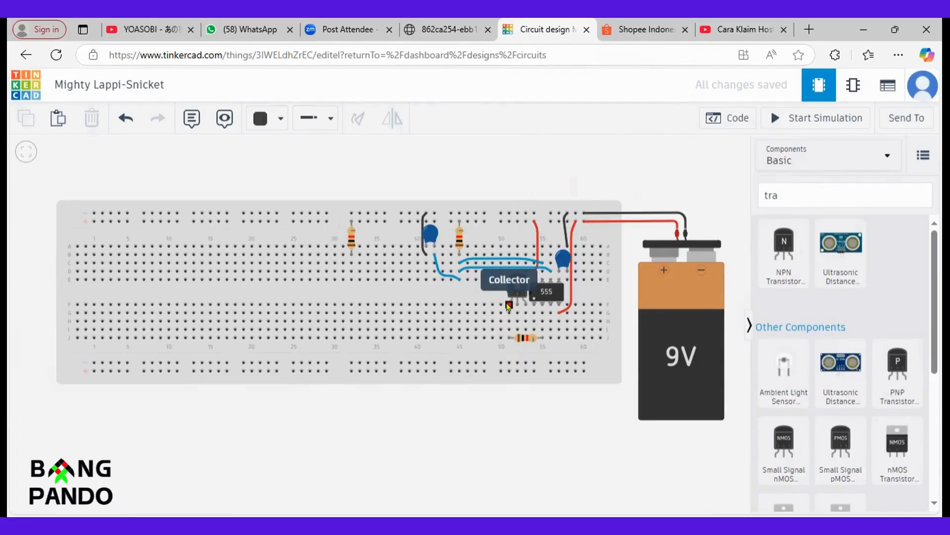
click(412, 33)
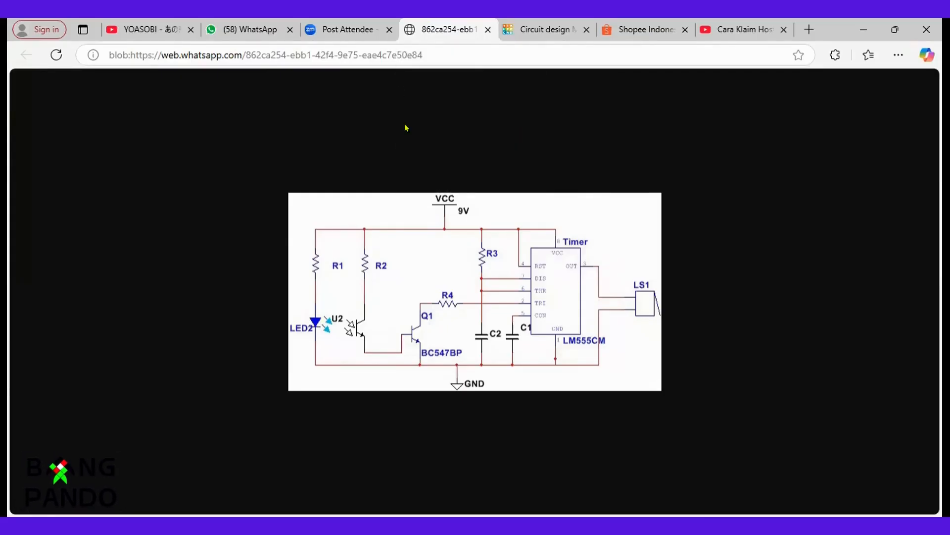
click(512, 26)
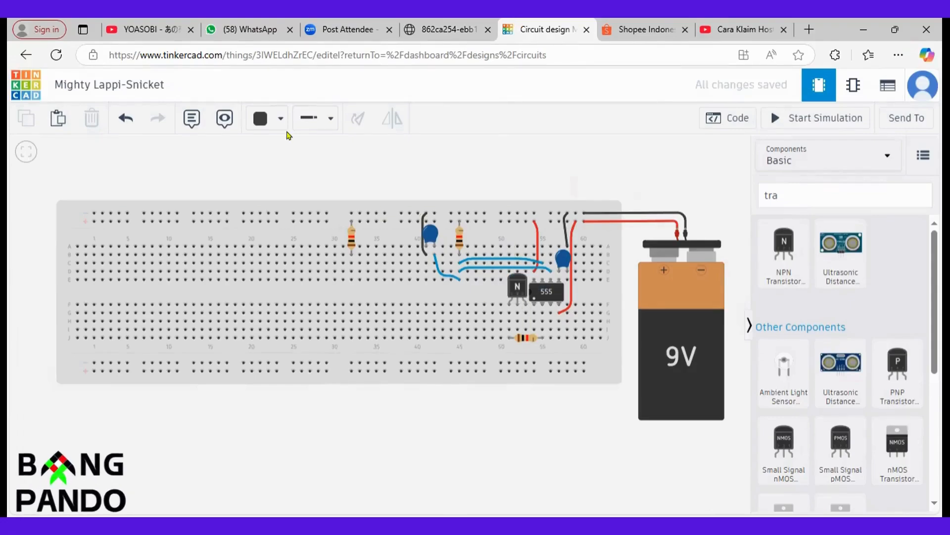
- Run a black wire from the NPN transistor's emitter column 53 around its other side to the upper negative rail
click(522, 310)
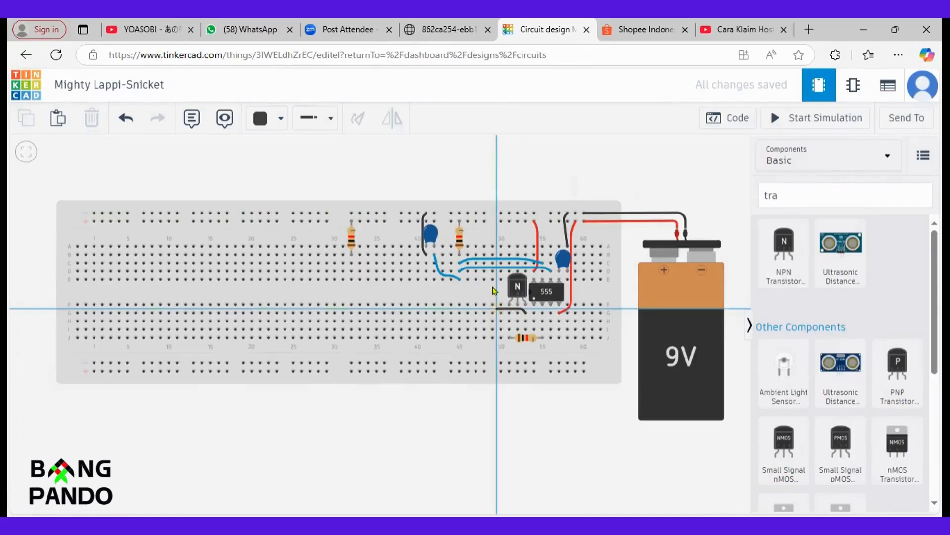
click(497, 311)
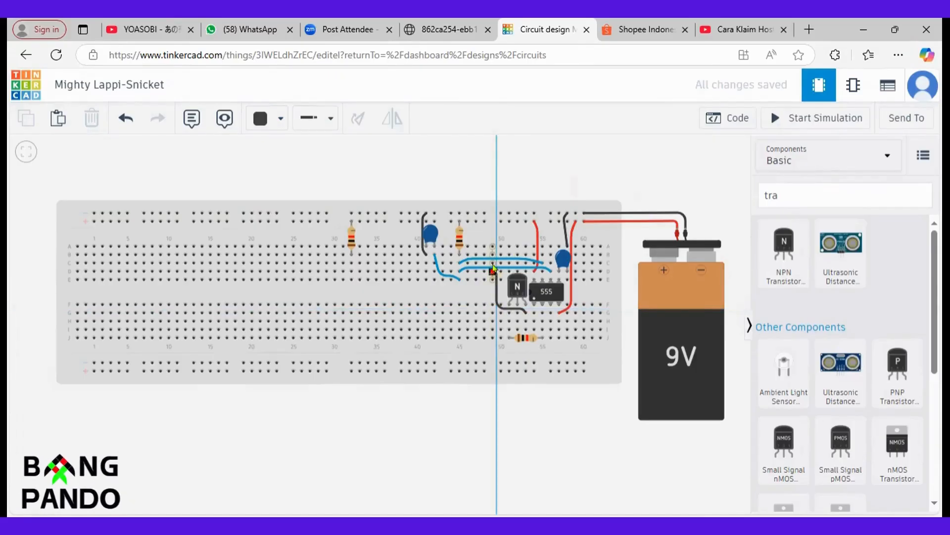
click(497, 214)
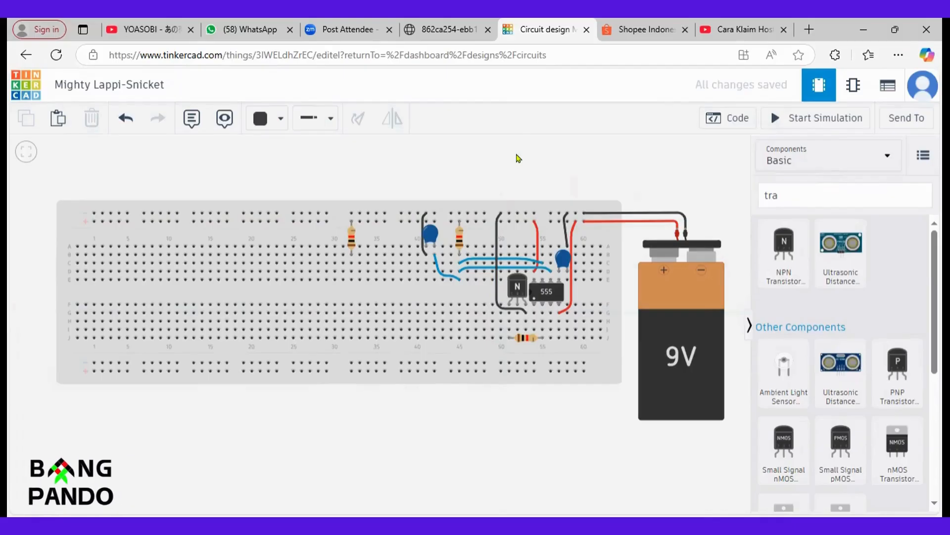
- Check U2 in the schematic, search the components for "phototransistor" and place the ambient light sensor in columns 46 and 47
click(429, 23)
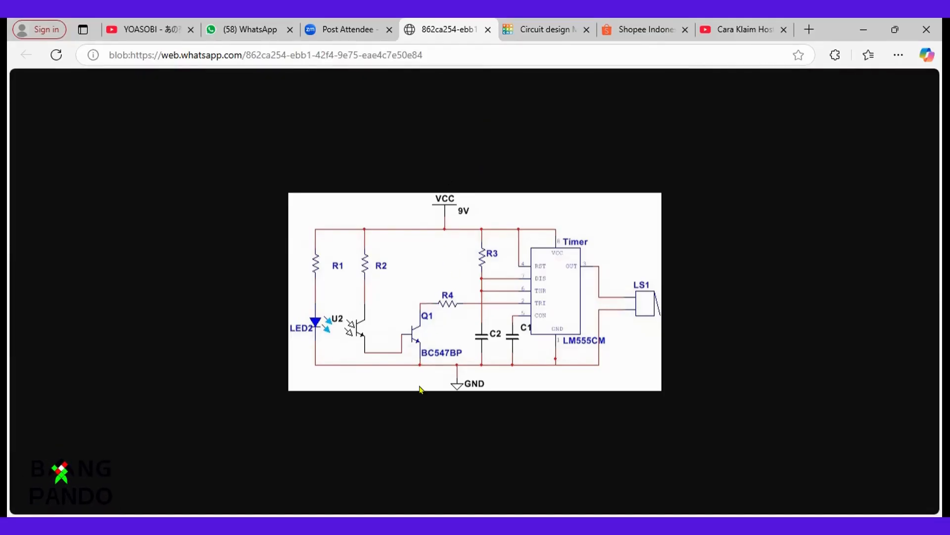
click(545, 28)
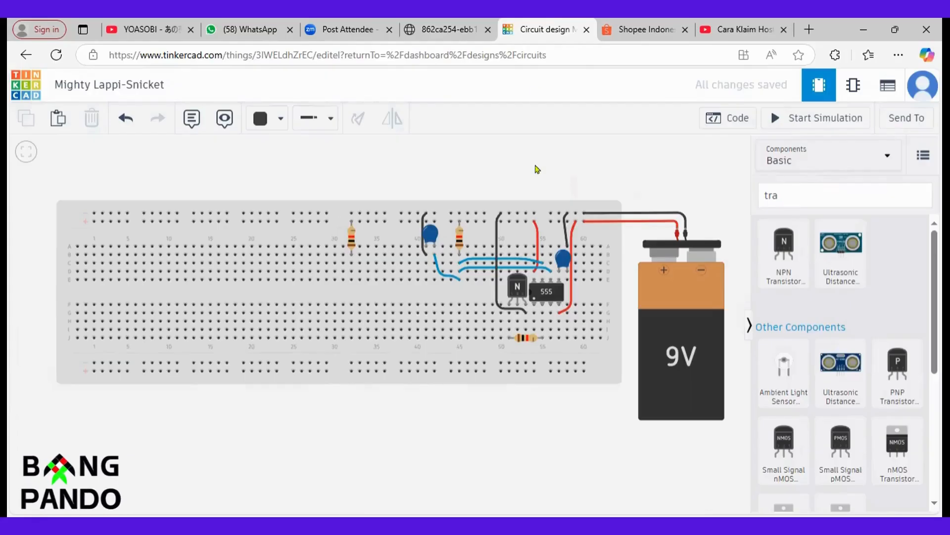
click(420, 25)
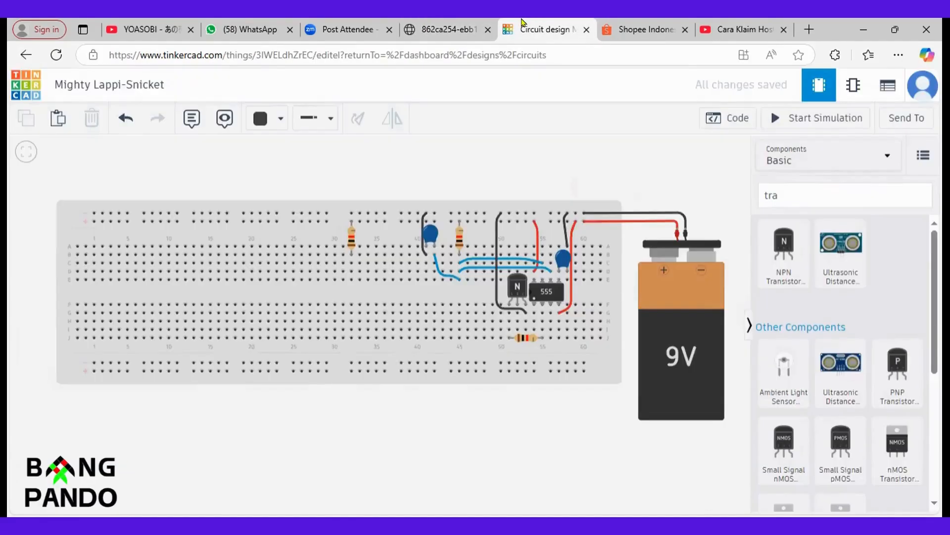
click(515, 26)
click(473, 22)
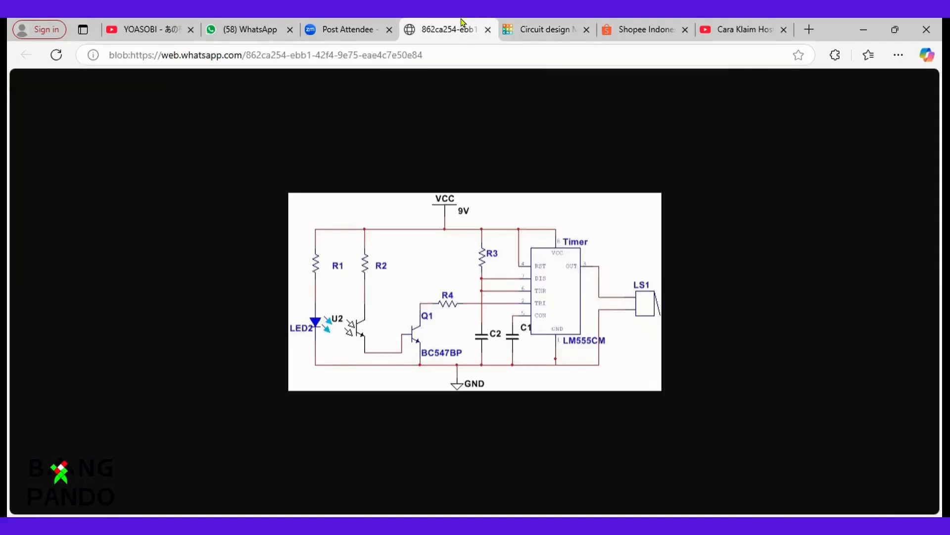
click(534, 25)
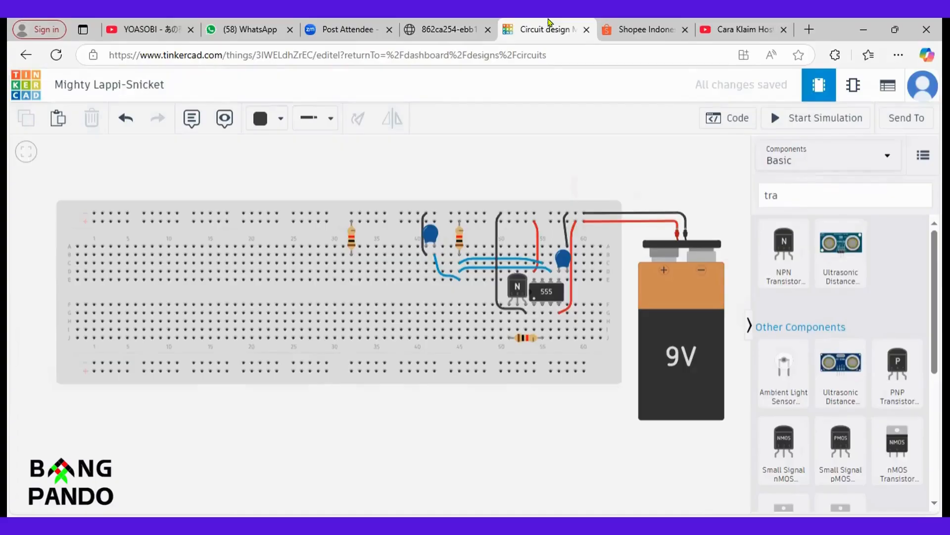
double_click(786, 184)
text(pho)
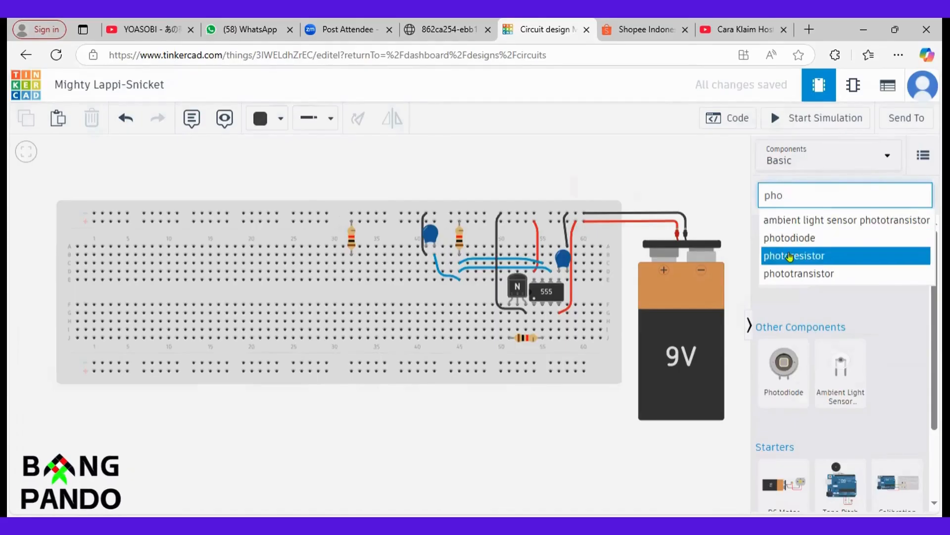
click(793, 274)
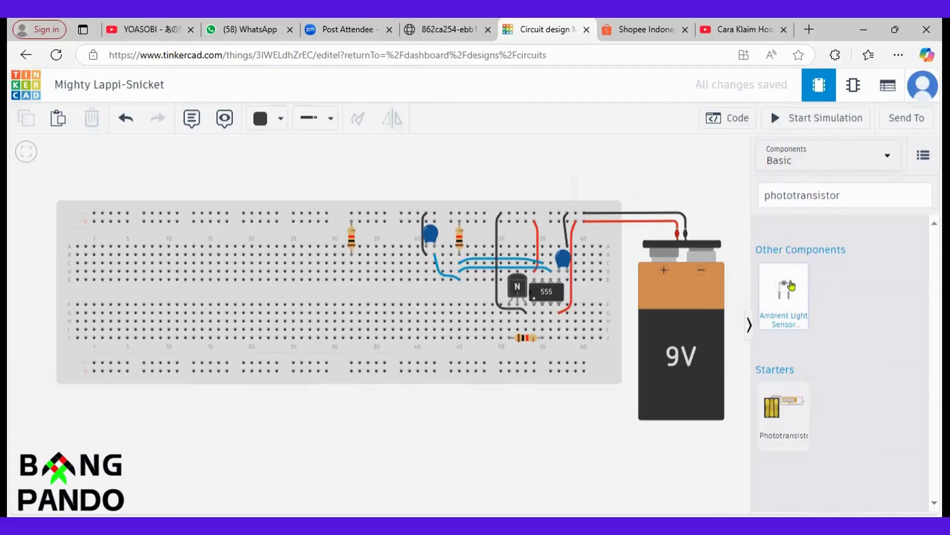
drag(791, 286, 469, 311)
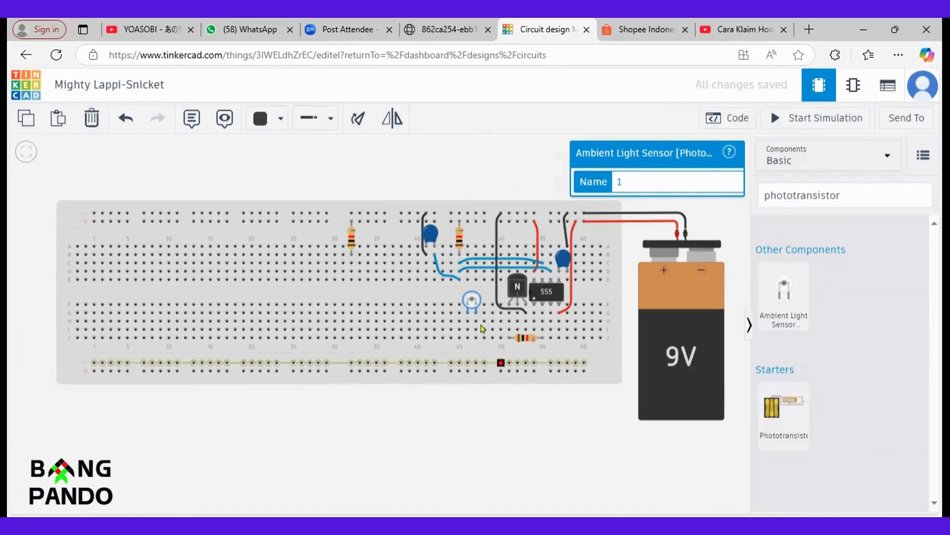
click(523, 148)
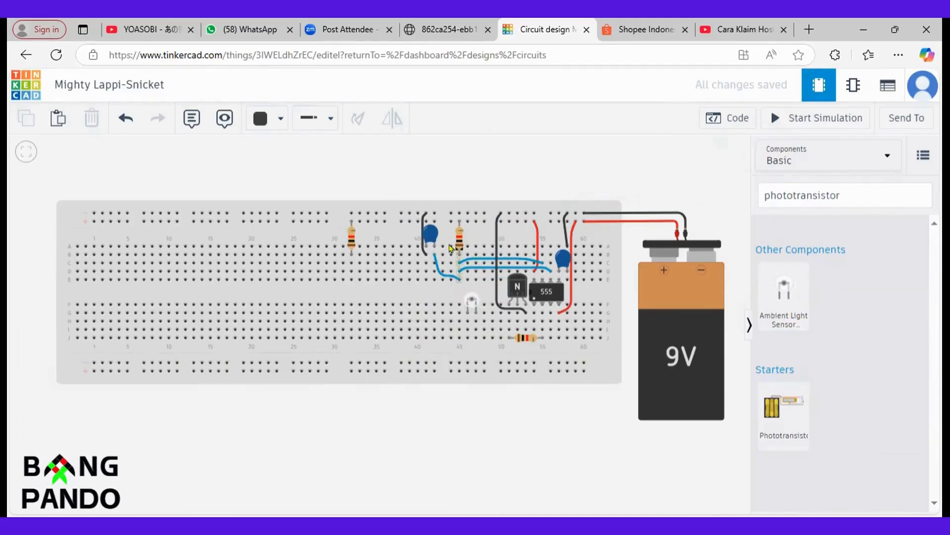
- Set the wire colour to pink and connect the phototransistor's column 47 to the NPN transistor's base in column 52, along row H
click(266, 120)
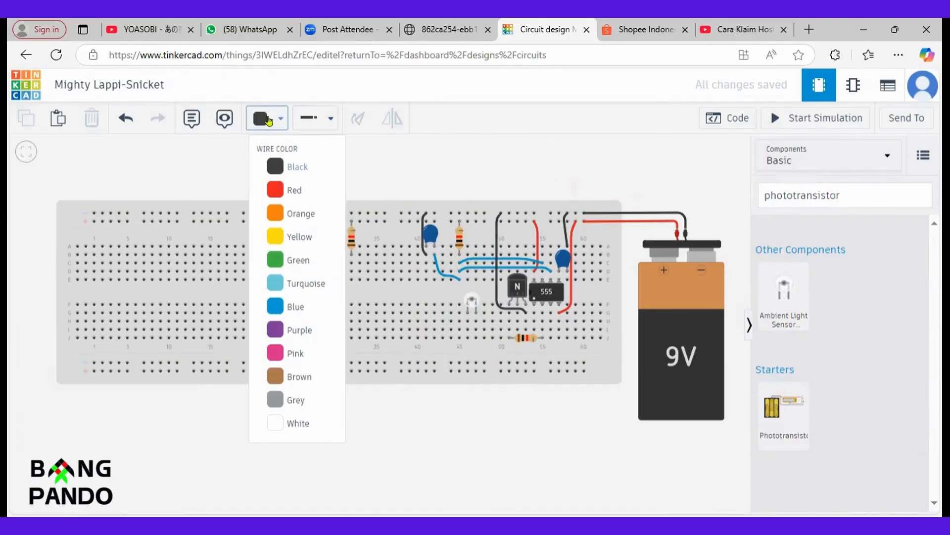
click(290, 351)
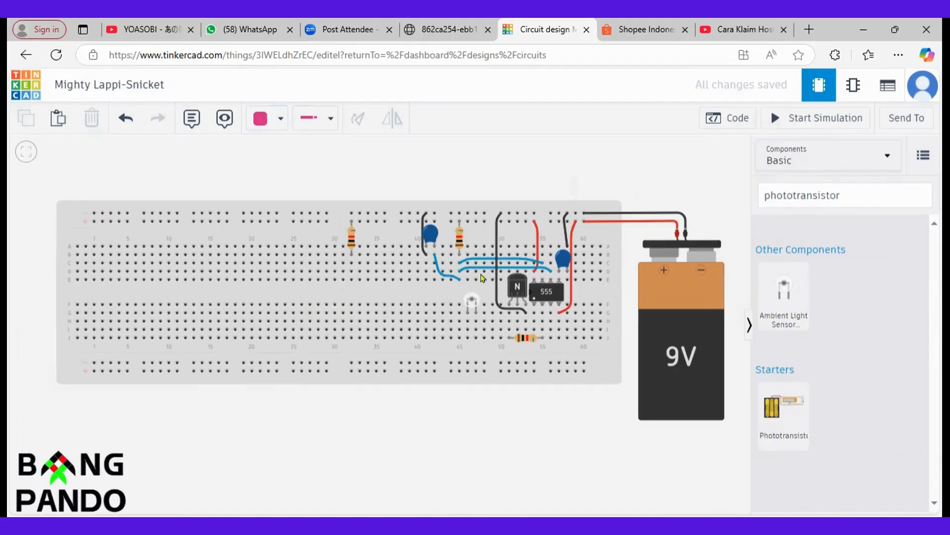
click(475, 322)
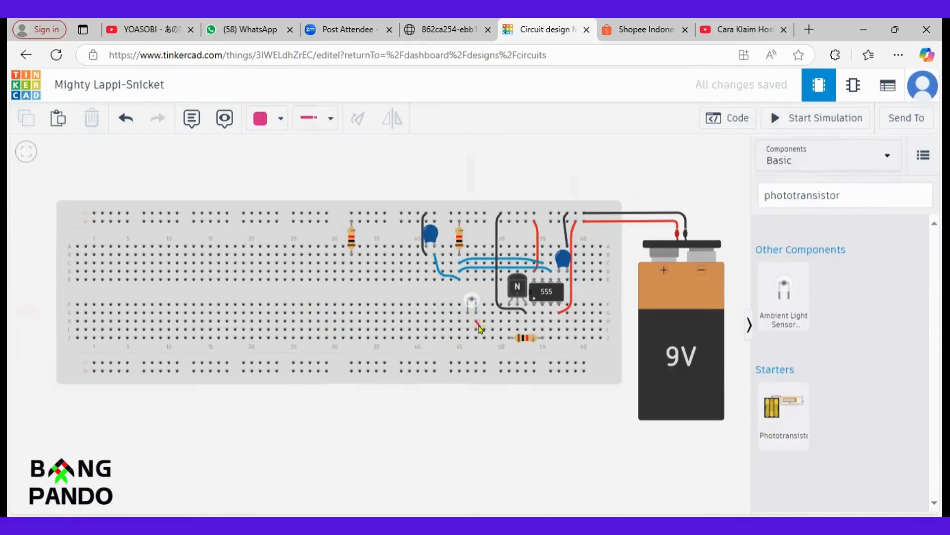
click(518, 323)
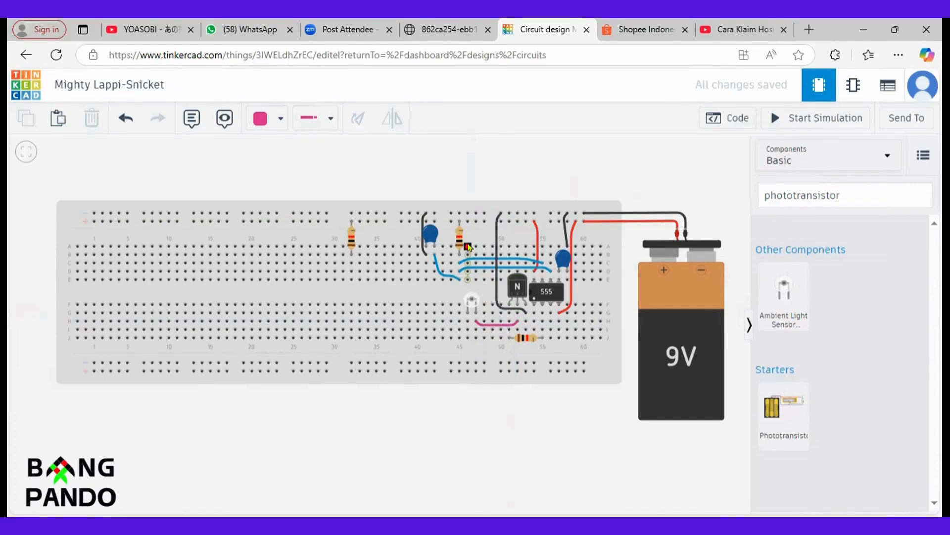
- Check resistor R2 in the schematic and move the resistor from column 32 to column 38
click(451, 29)
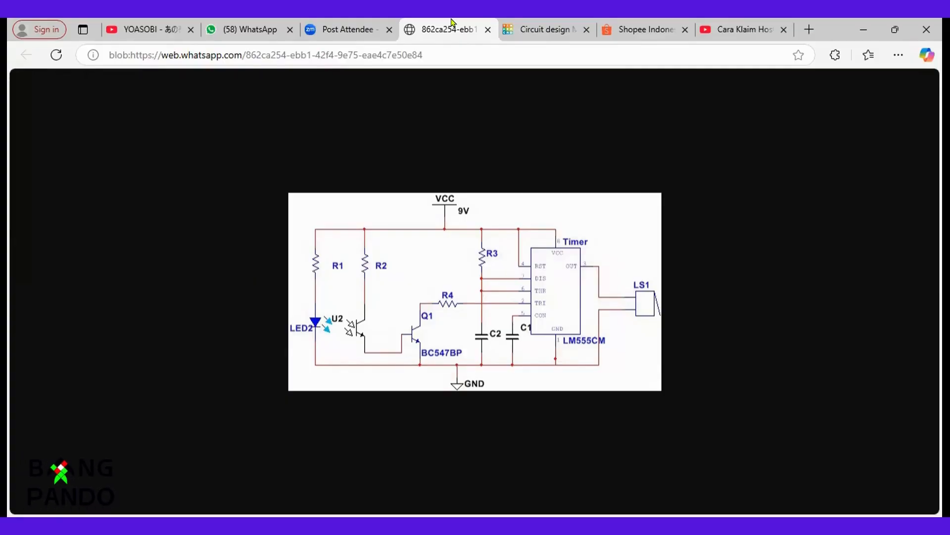
click(510, 25)
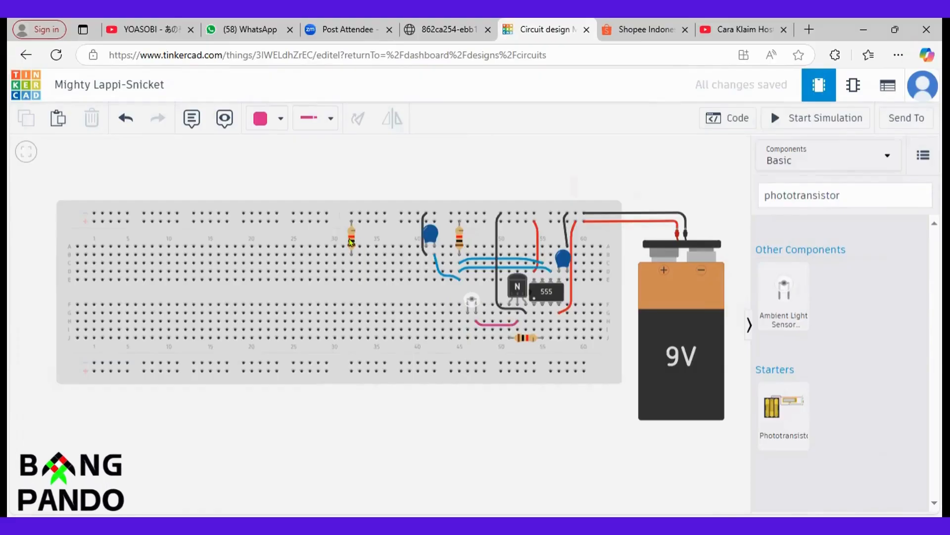
drag(352, 241, 401, 241)
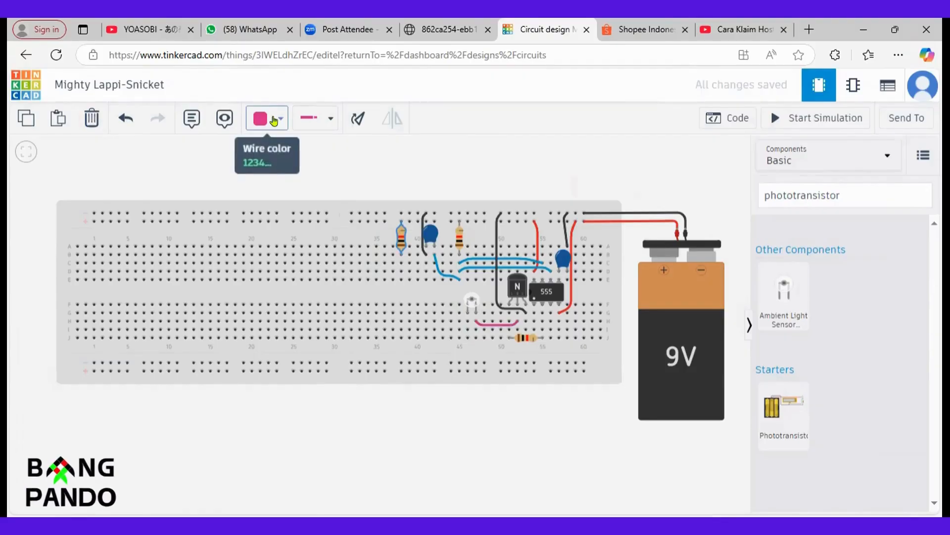
- Run a pink wire from the column 38 resistor at row E to the phototransistor's column 46 at row H
click(401, 280)
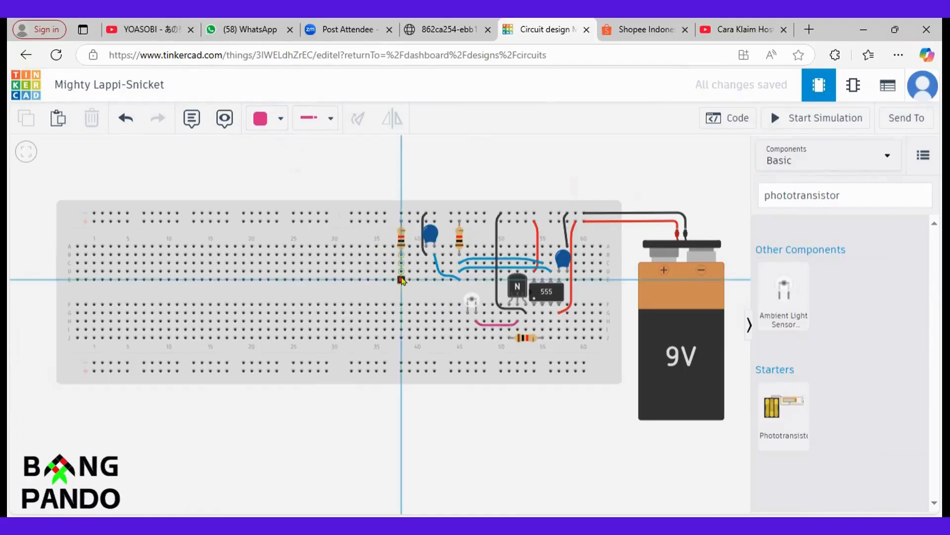
click(452, 297)
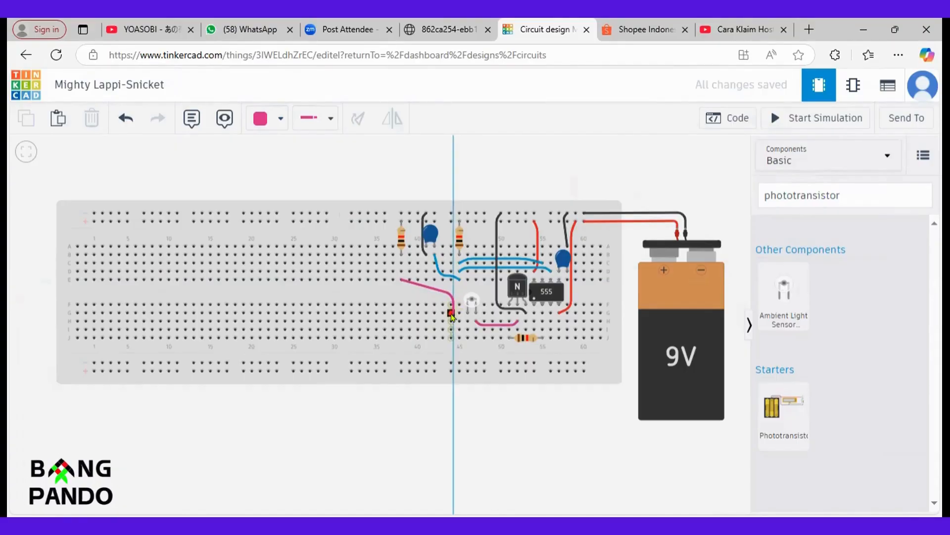
click(454, 316)
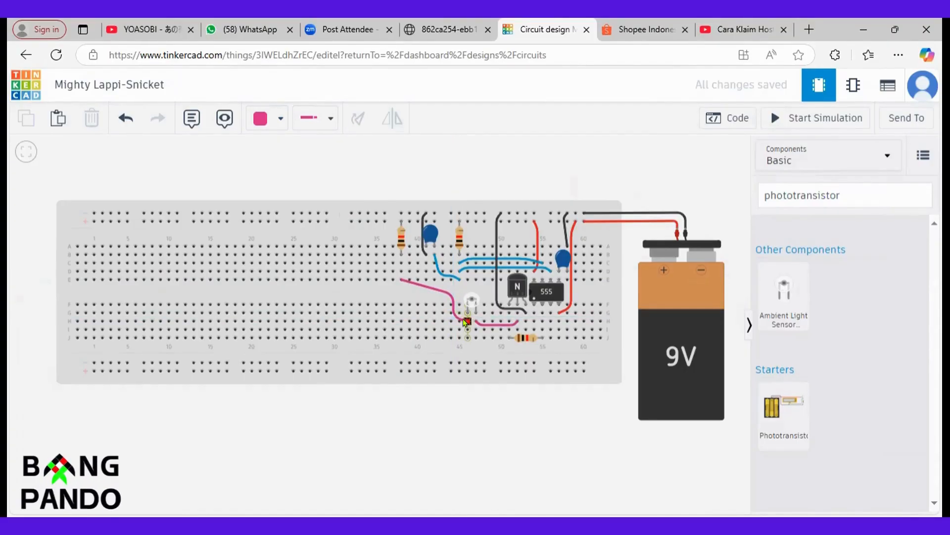
click(468, 321)
click(421, 175)
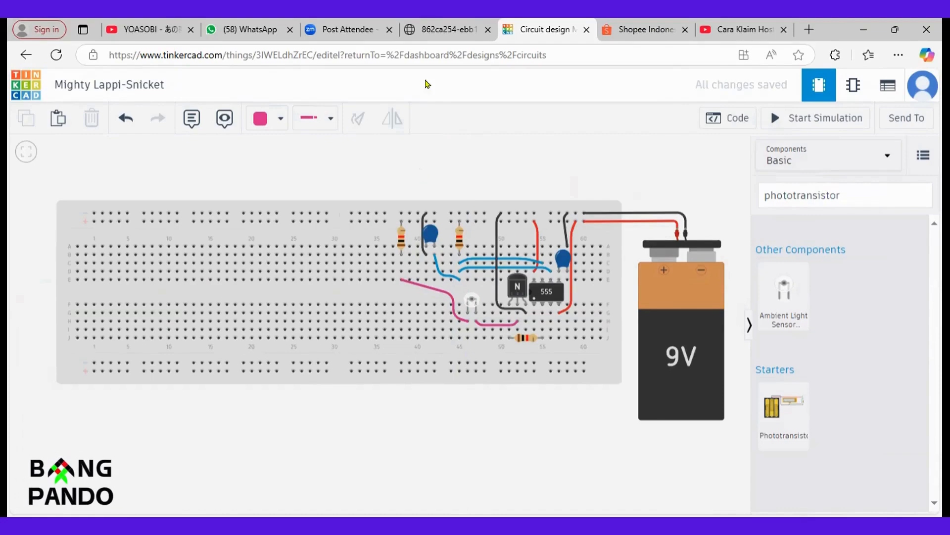
- Check speaker LS1 in the schematic, search the components for "buzzer" and place the piezo in columns 57 and 62, row J
click(436, 20)
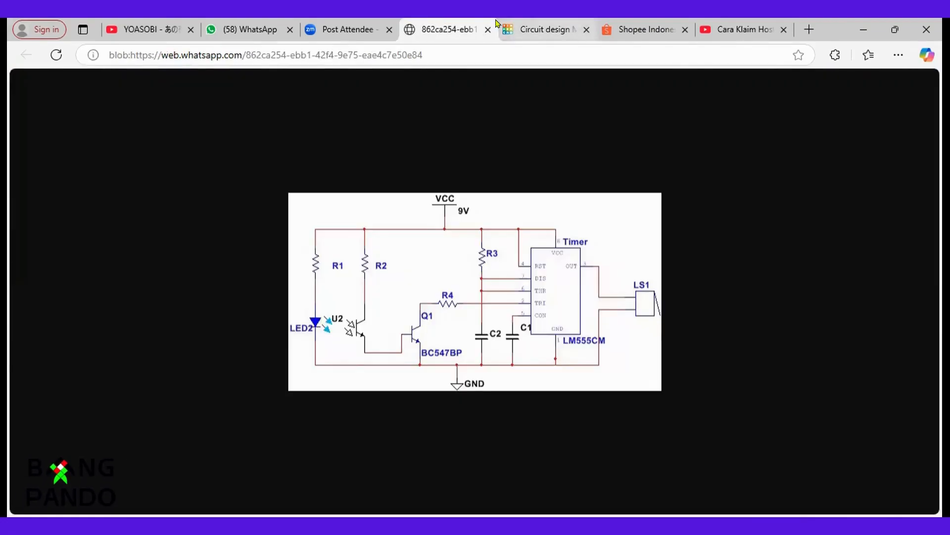
mouse_move(497, 23)
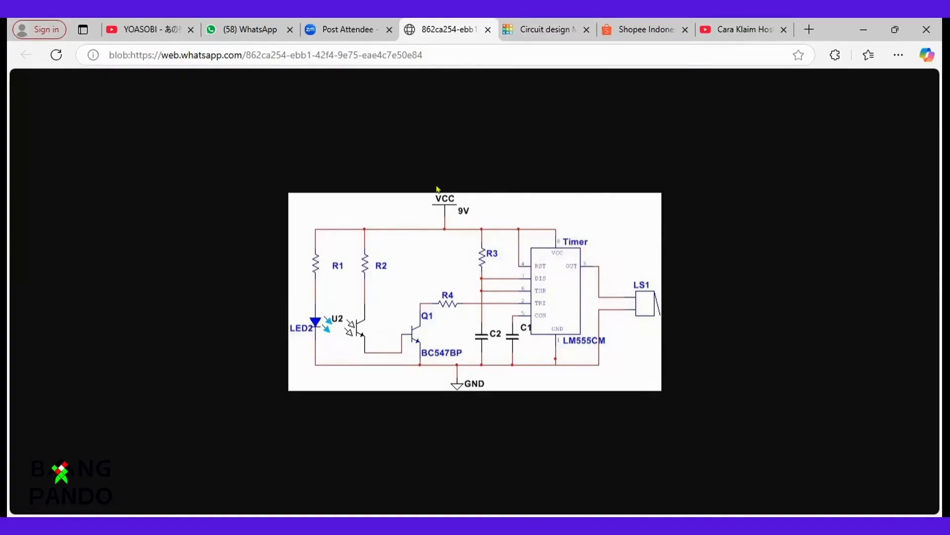
click(539, 29)
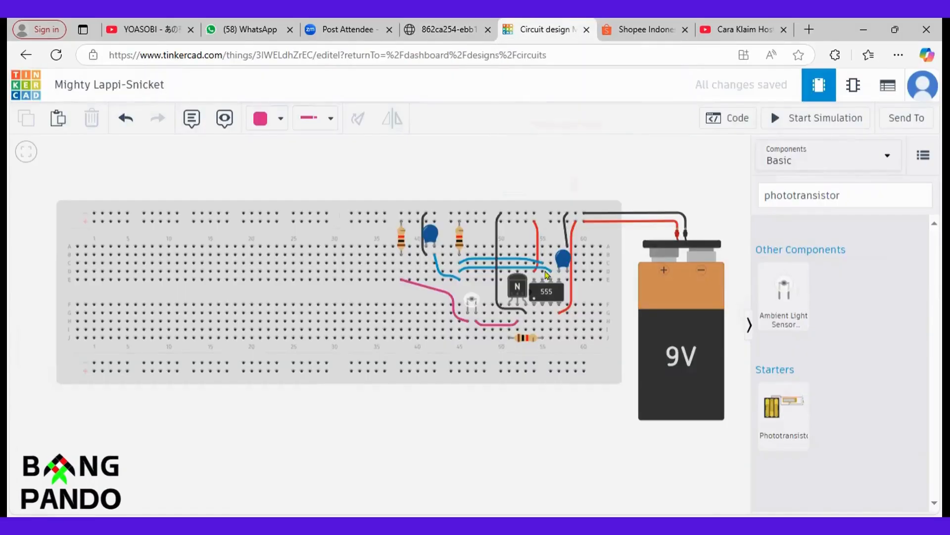
click(434, 29)
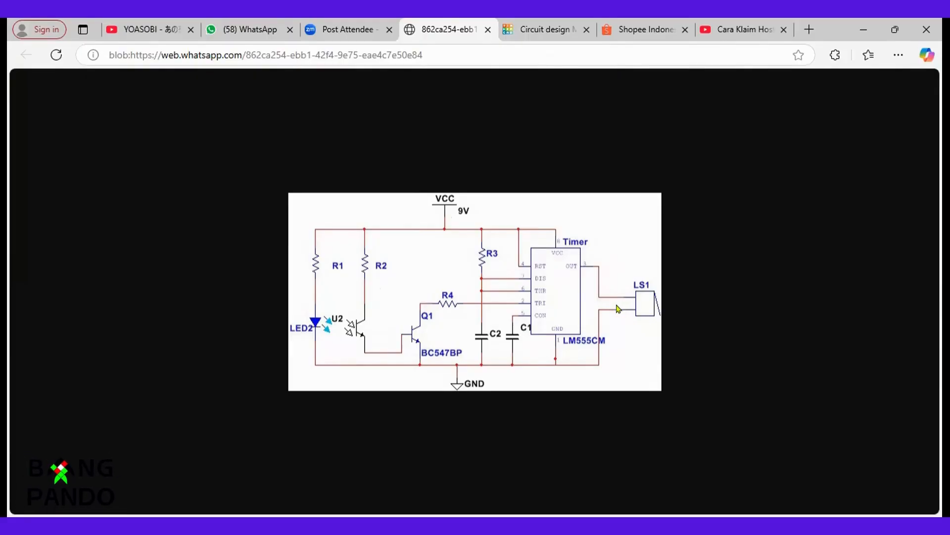
click(548, 26)
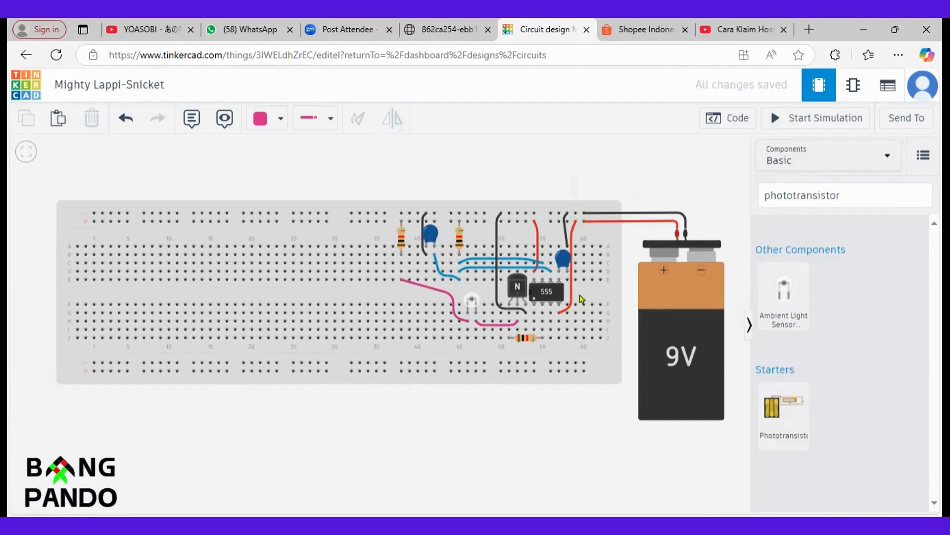
double_click(816, 194)
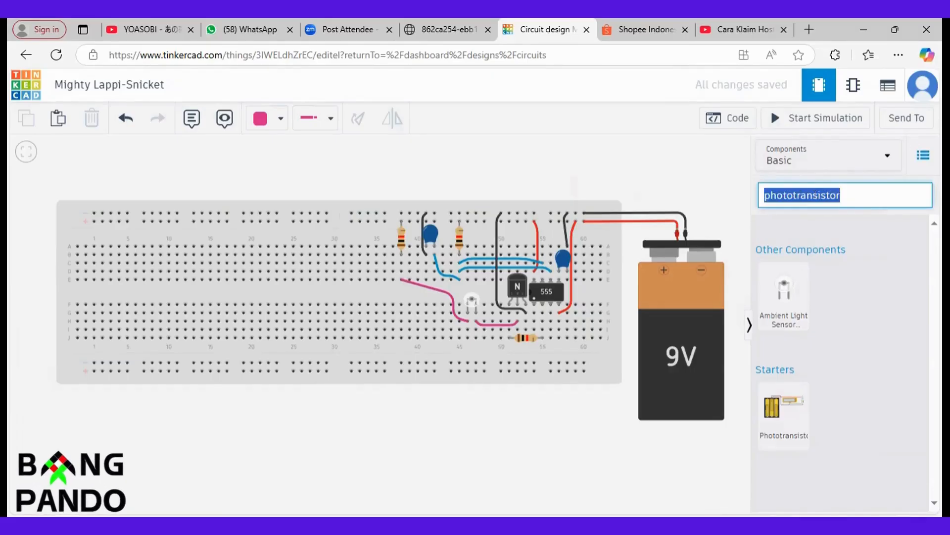
text(buzz)
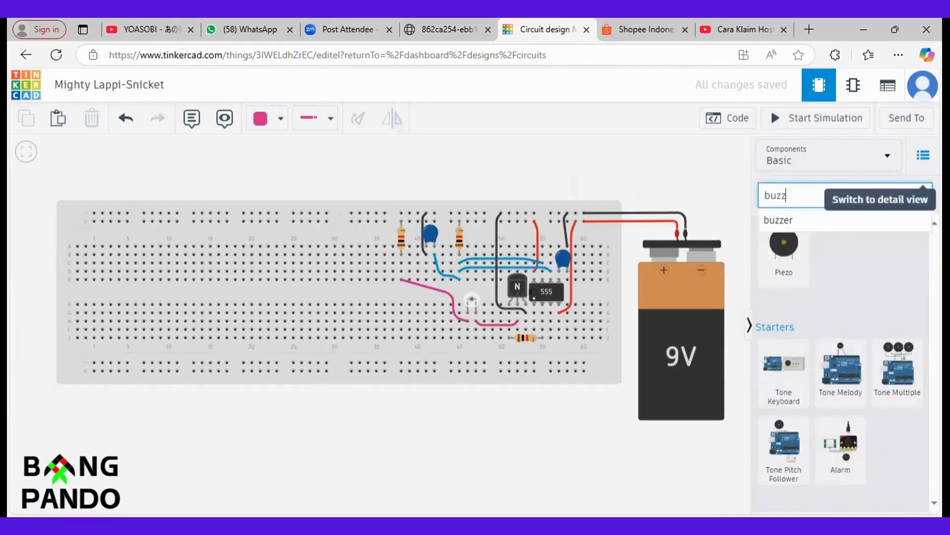
click(911, 221)
drag(792, 250, 573, 307)
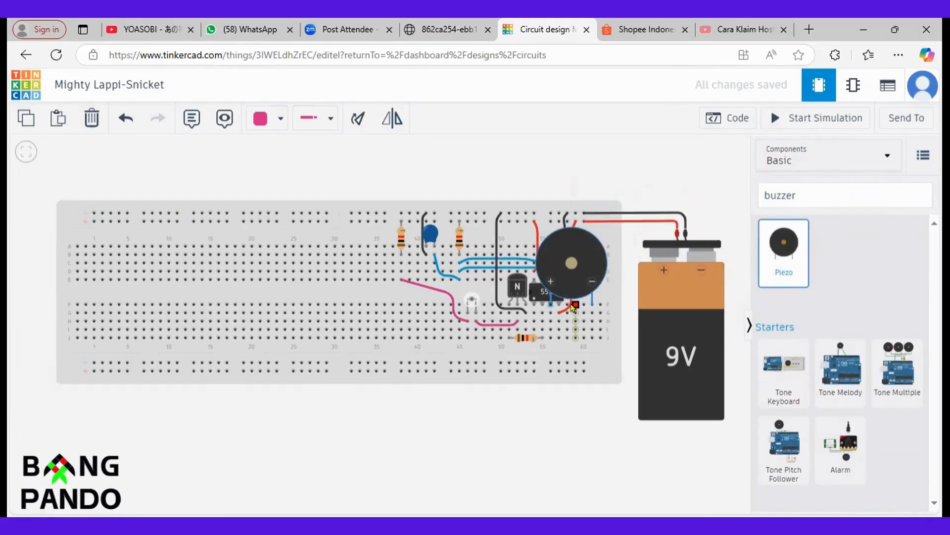
drag(573, 307, 582, 336)
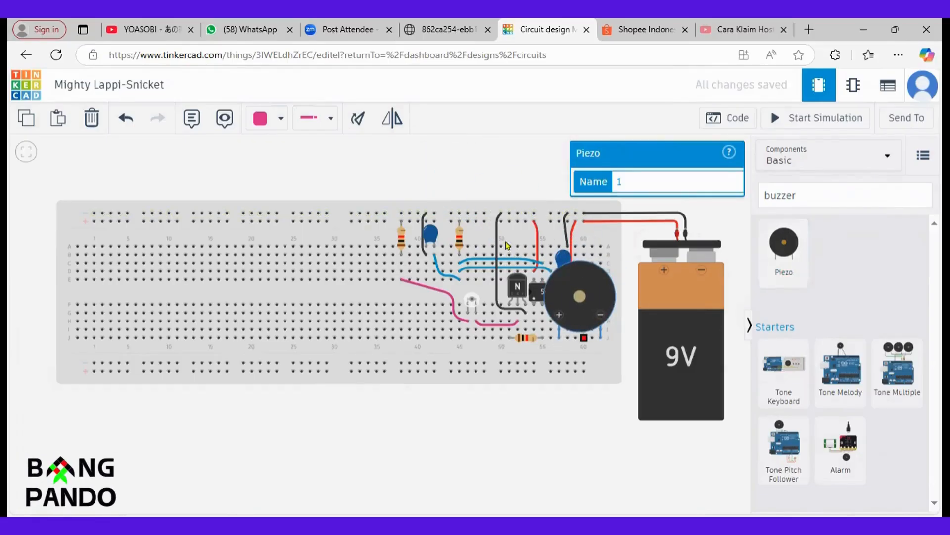
- Rotate the piezo on the breadboard through a full turn
click(356, 116)
click(356, 116)
click(355, 116)
click(355, 116)
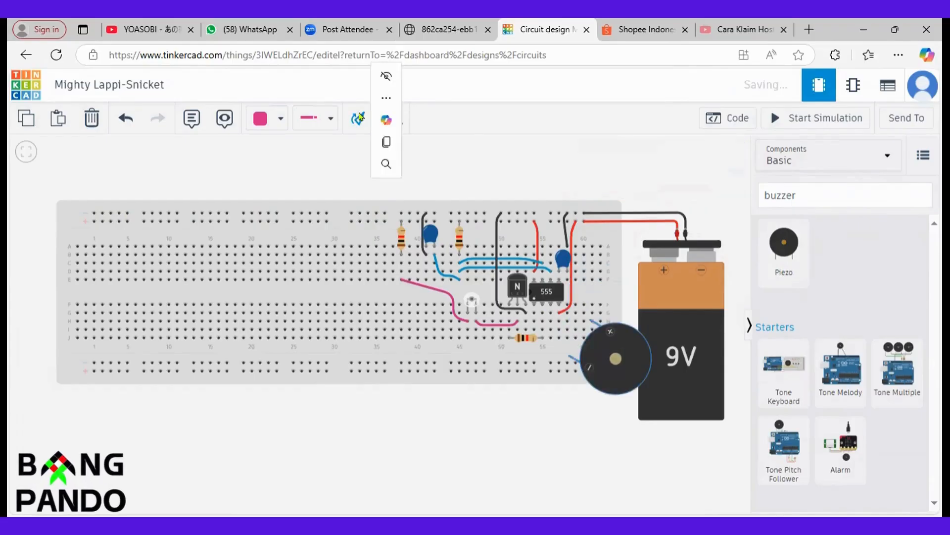
click(355, 116)
click(356, 116)
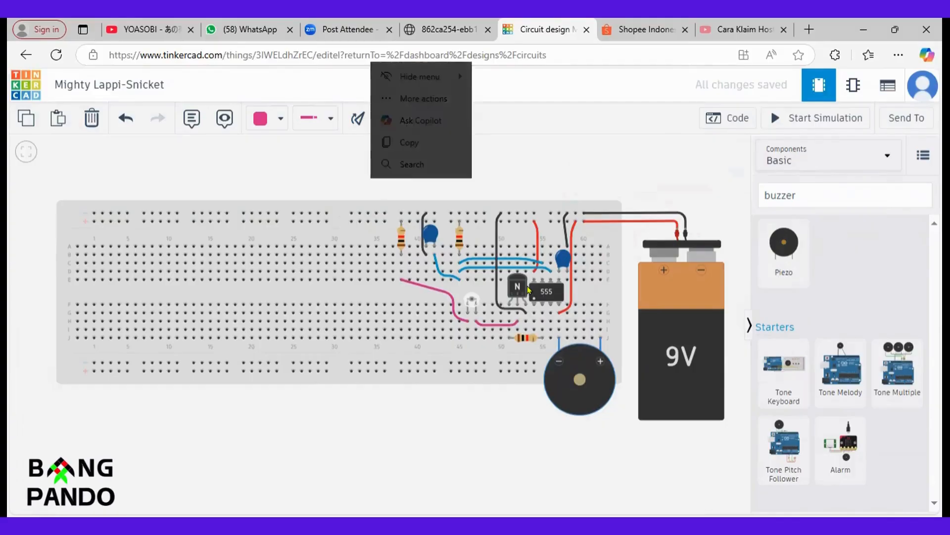
click(357, 121)
click(356, 121)
click(356, 121)
click(357, 121)
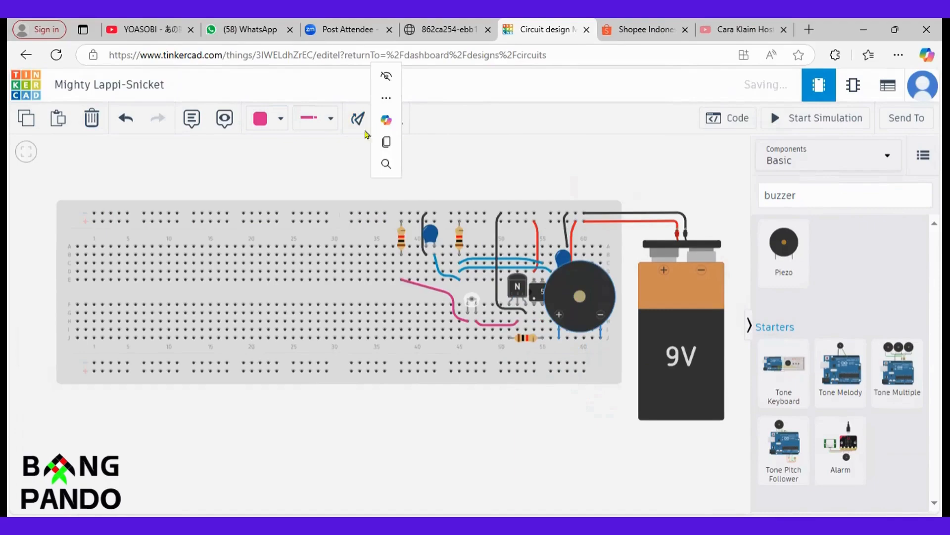
- Move the piezo to columns 31 and 36 in row C and check the LS1 connections in the schematic
drag(576, 313, 362, 244)
click(449, 187)
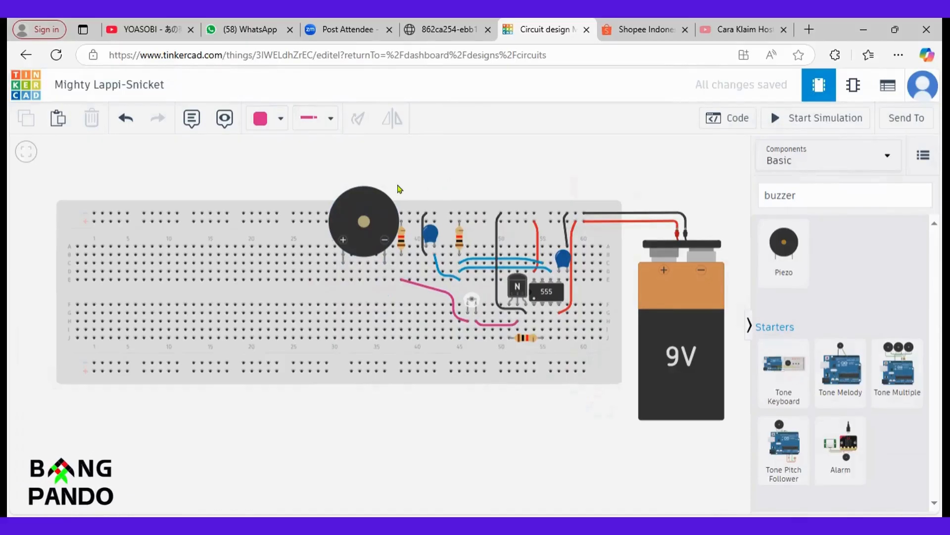
click(451, 24)
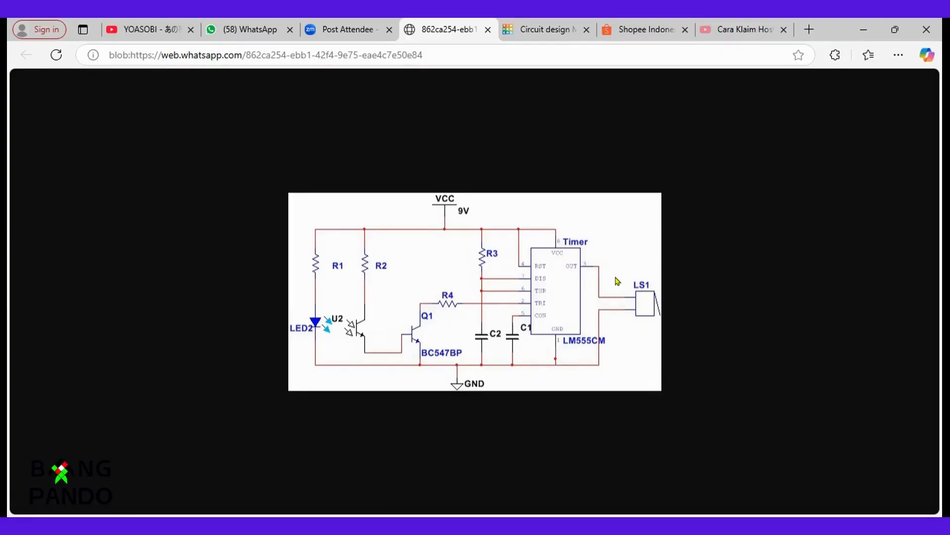
click(547, 28)
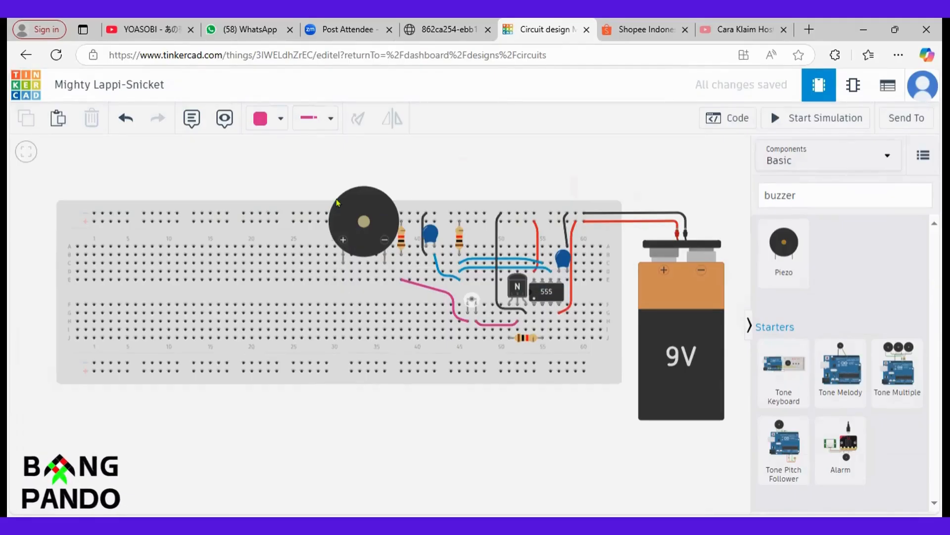
- Set the wire colour to turquoise and connect the piezo's positive column 31 at row E to the 555 timer's output column 56 at row J
click(272, 119)
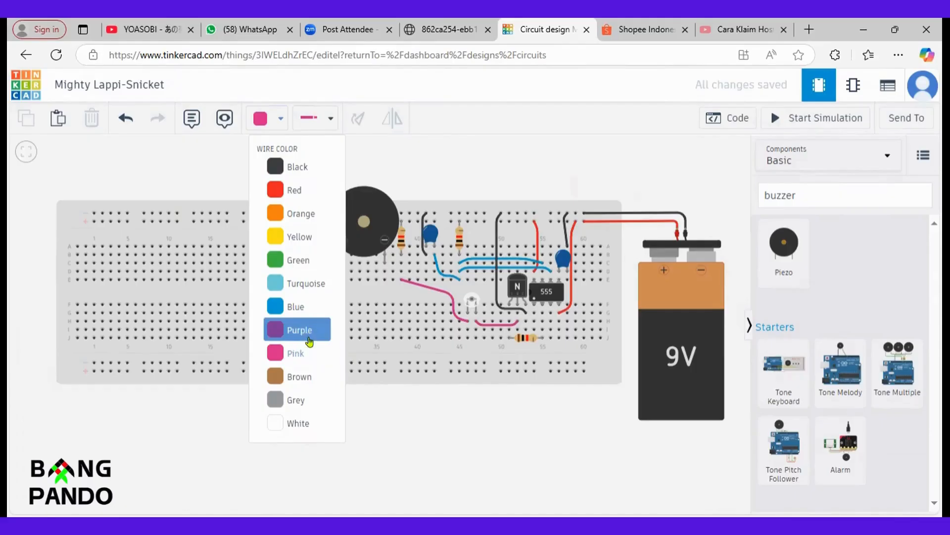
click(310, 286)
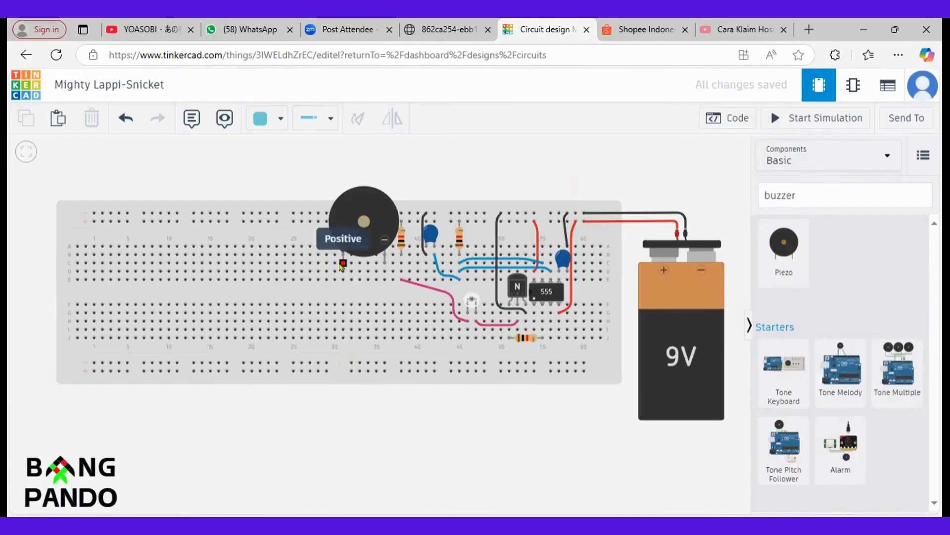
click(343, 263)
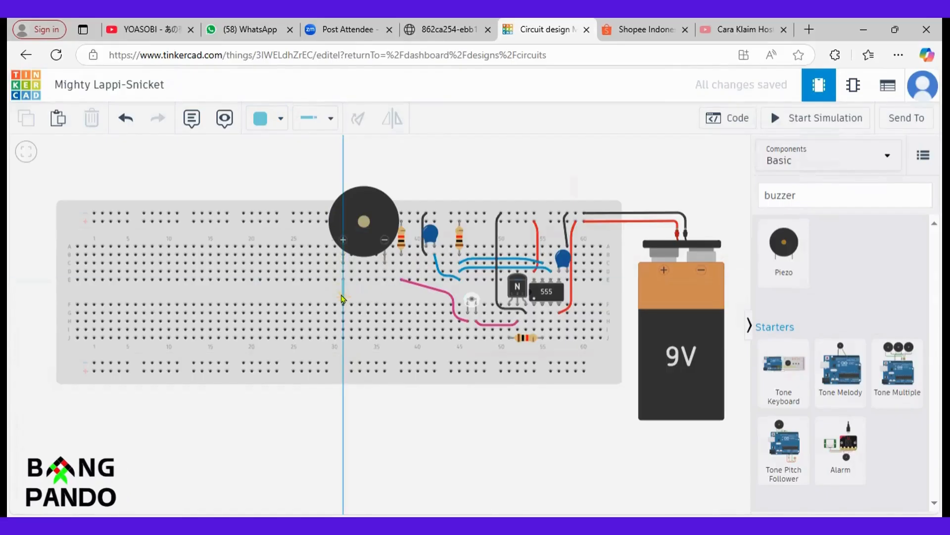
click(342, 294)
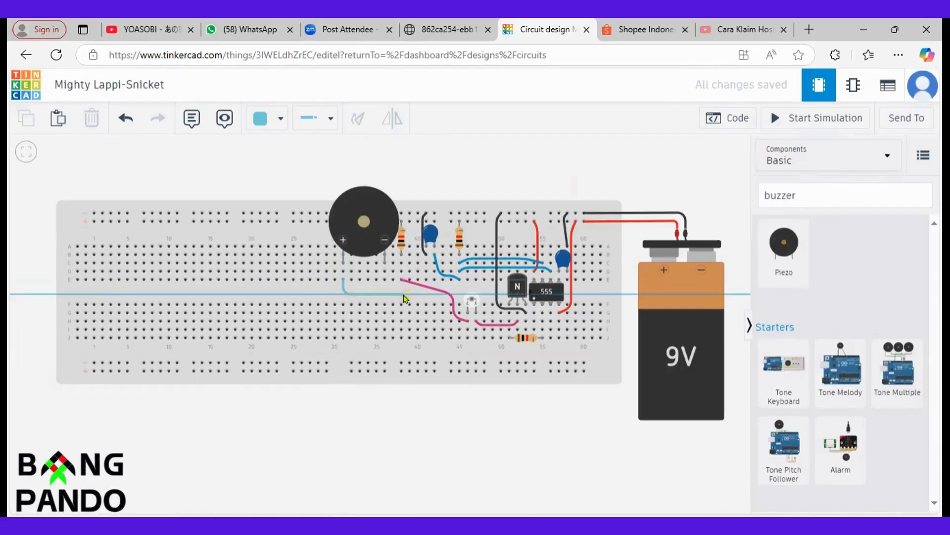
click(405, 295)
drag(406, 345, 405, 346)
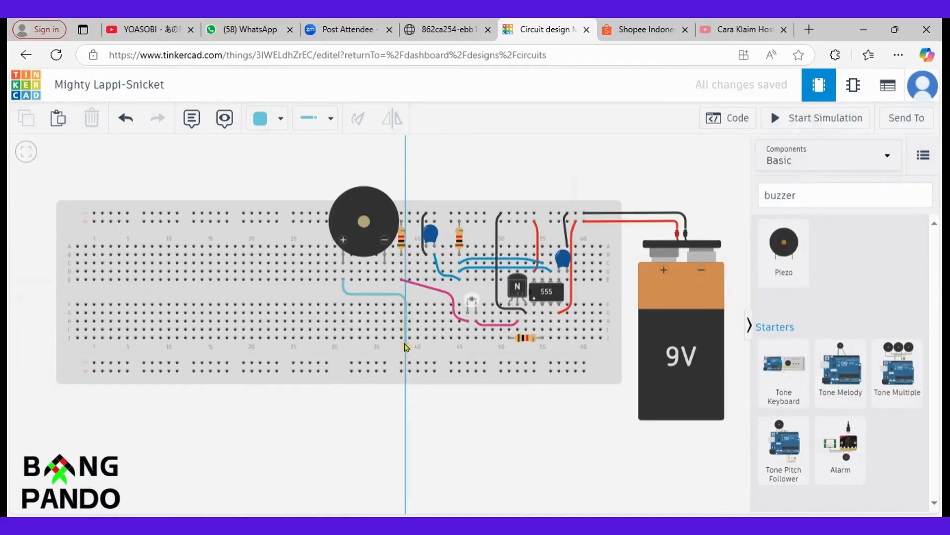
click(405, 347)
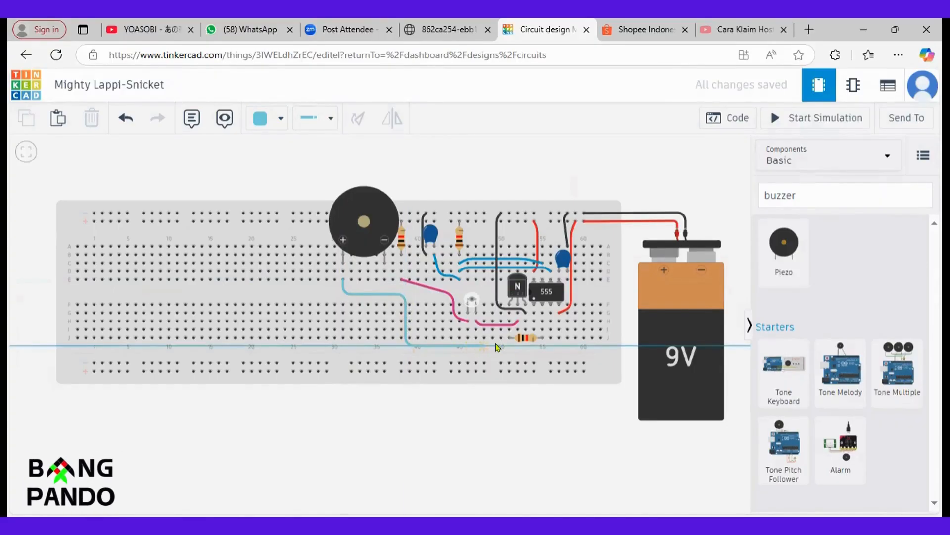
click(548, 345)
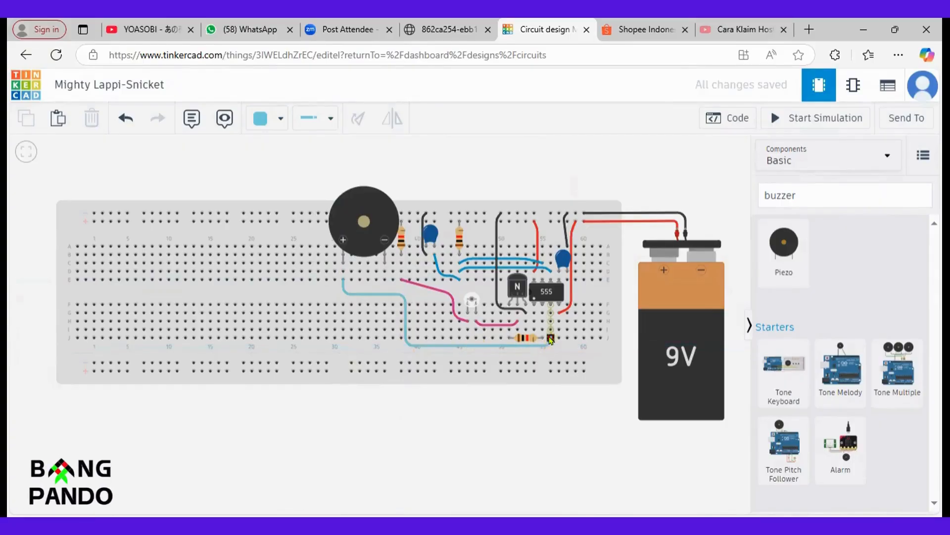
click(548, 302)
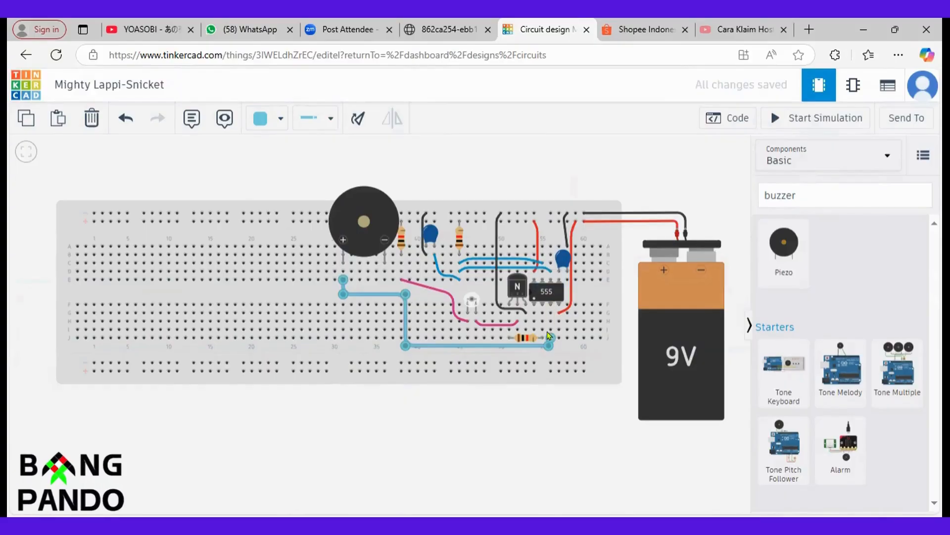
click(550, 339)
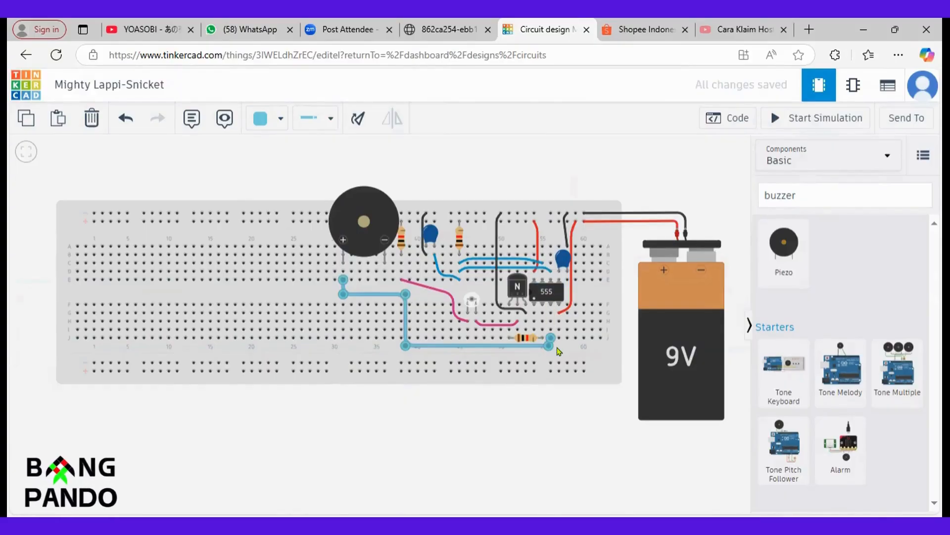
click(500, 357)
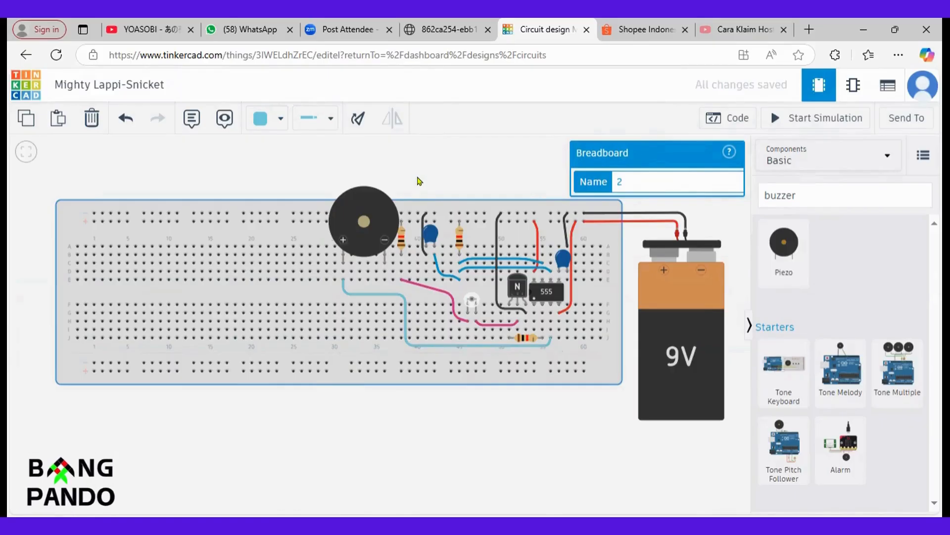
click(389, 166)
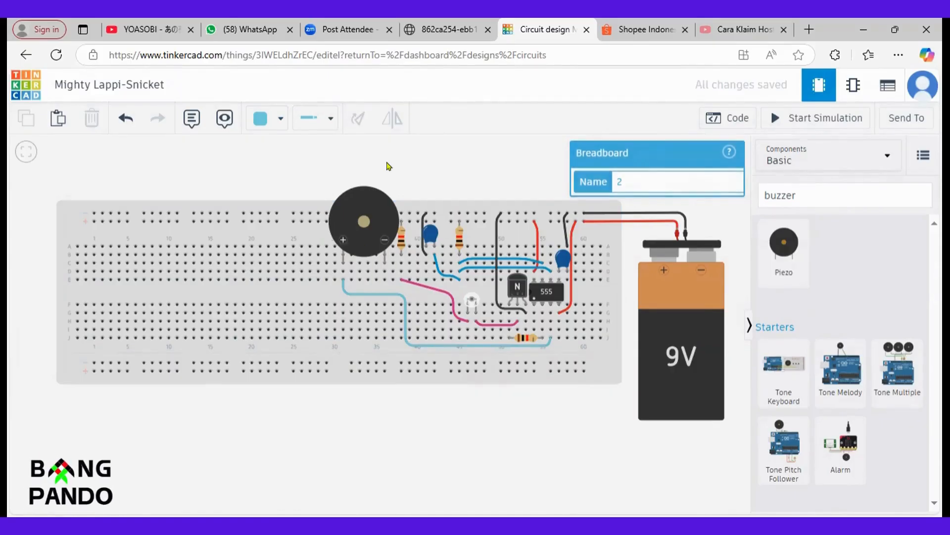
- Shift the piezo up to row A and connect its negative column 36 at row E to the upper negative rail with a black wire
drag(371, 230, 371, 216)
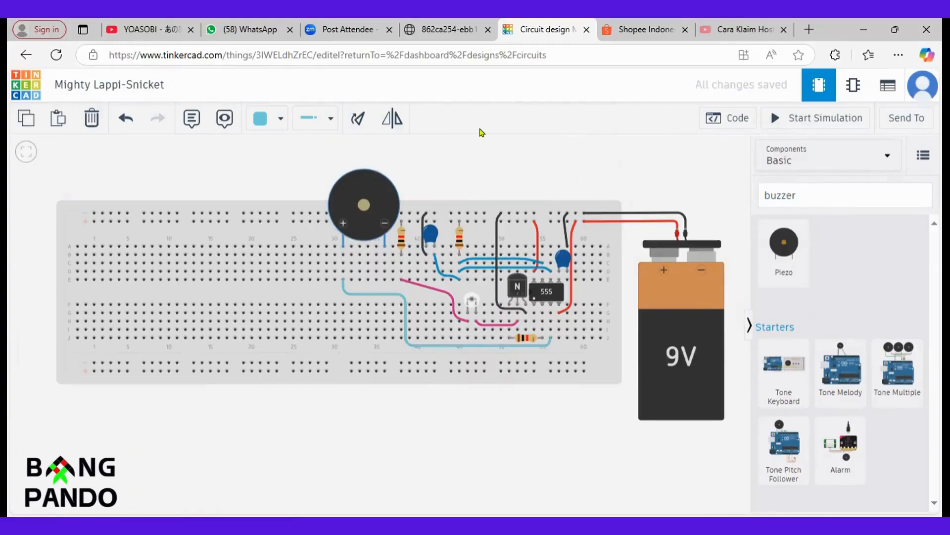
click(438, 28)
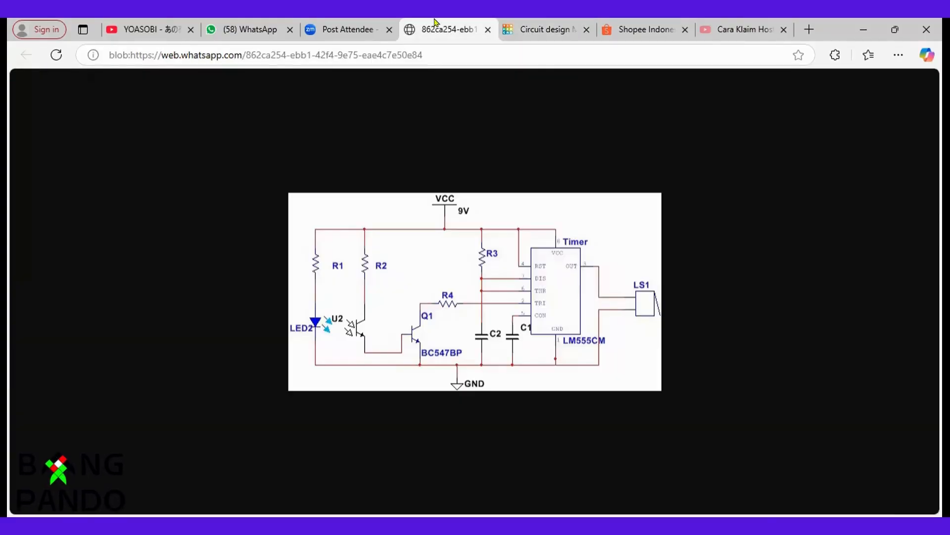
click(528, 23)
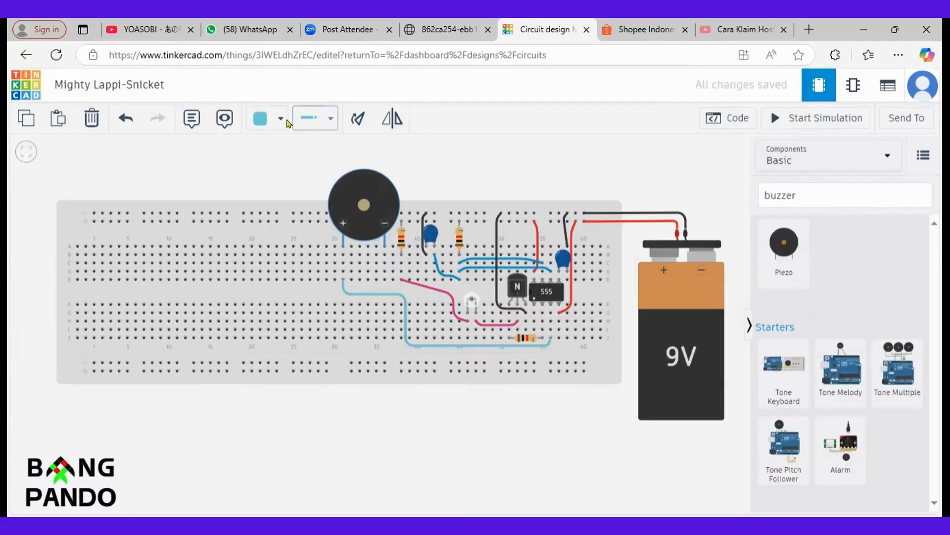
click(266, 119)
click(291, 167)
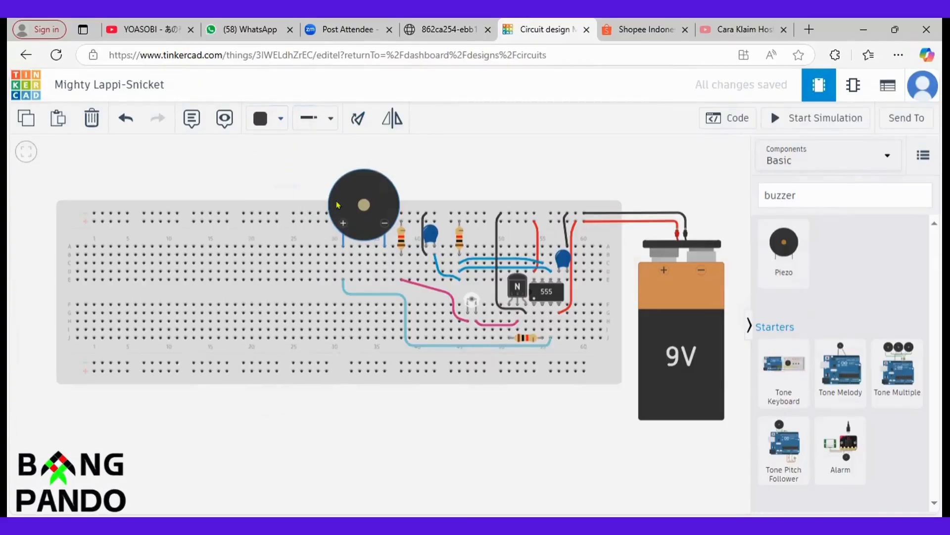
click(384, 272)
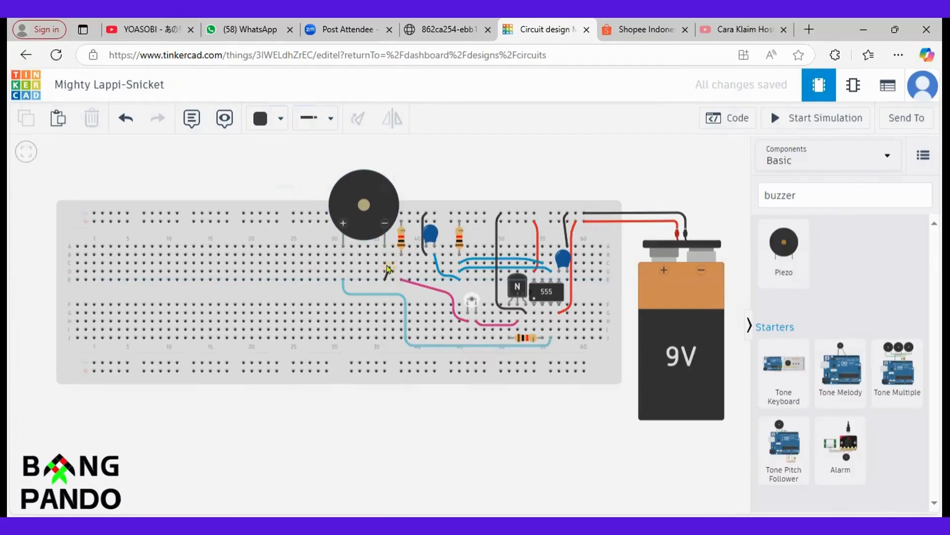
click(414, 266)
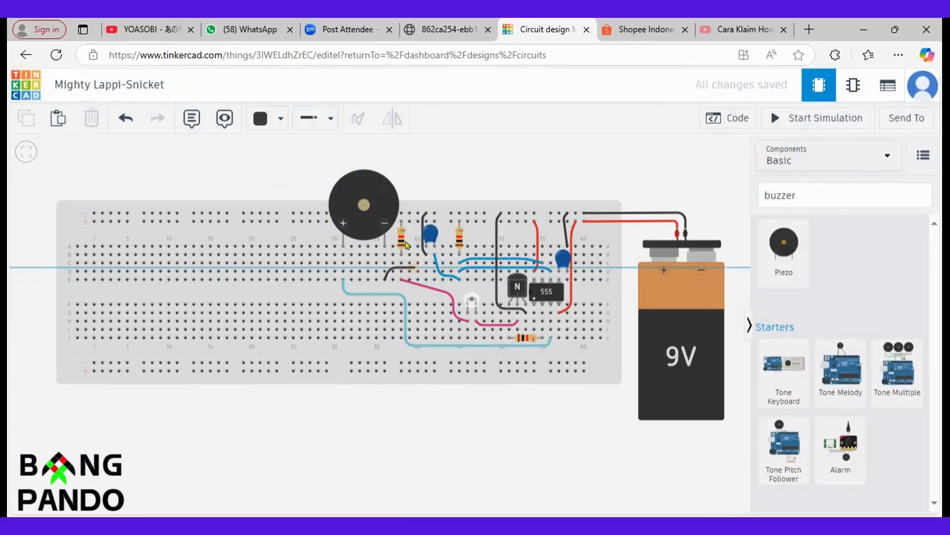
click(414, 216)
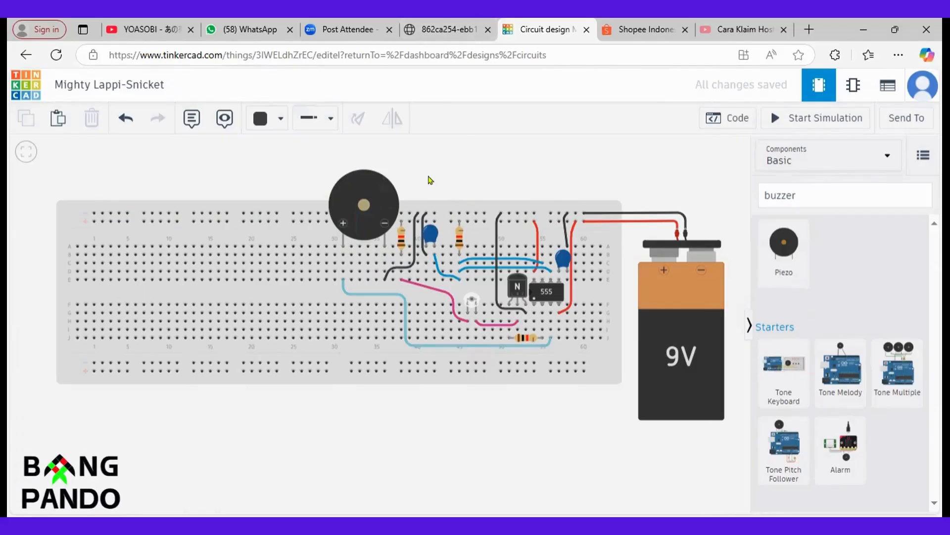
- Compare the schematic with the breadboard wiring to check which parts are still missing
click(452, 23)
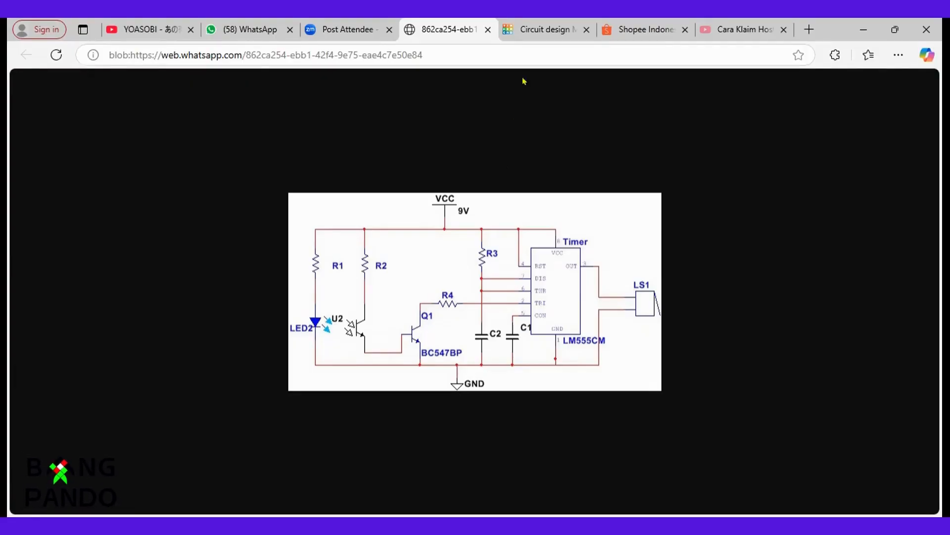
click(529, 25)
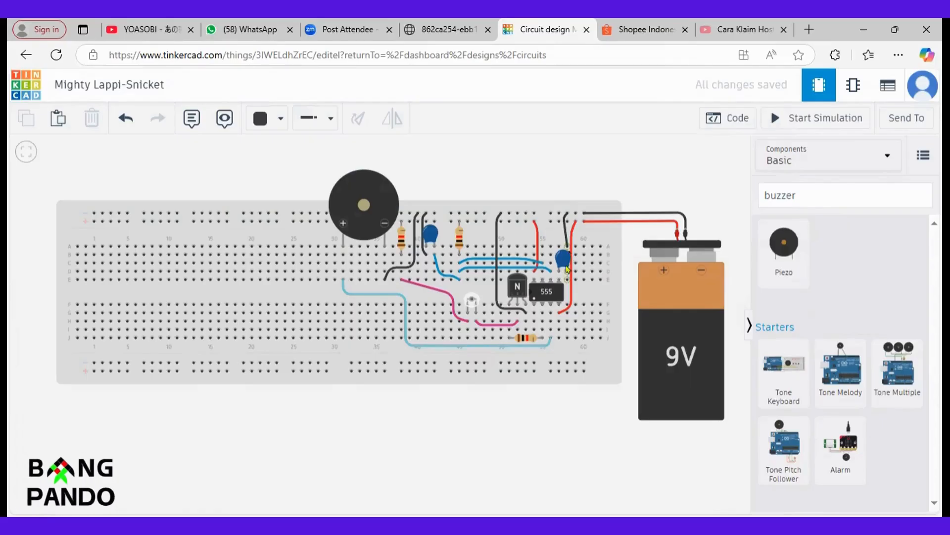
click(535, 300)
key(Escape)
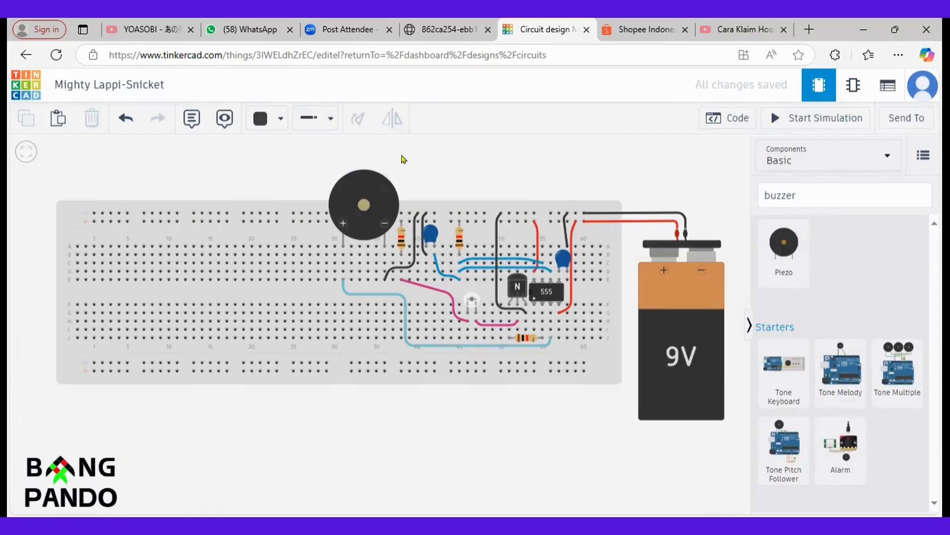
click(534, 321)
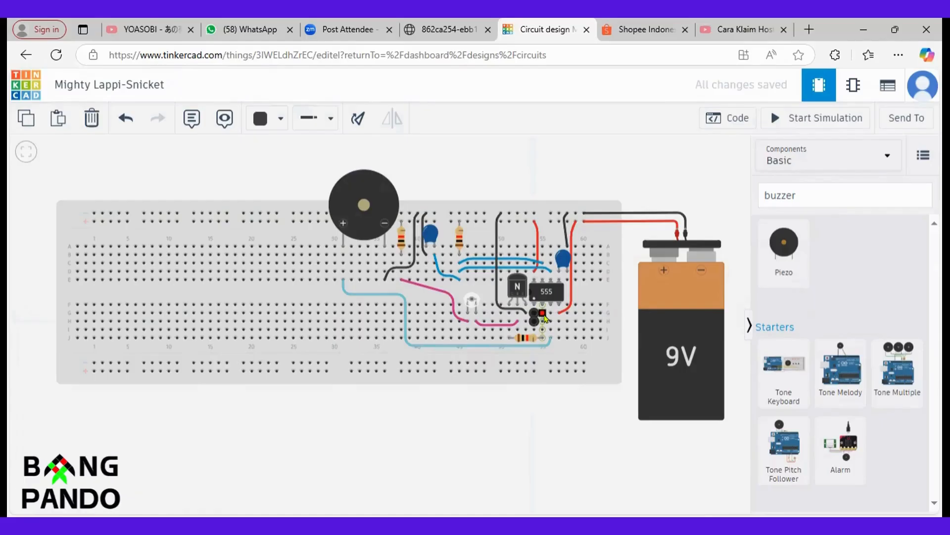
key(ctrl+z)
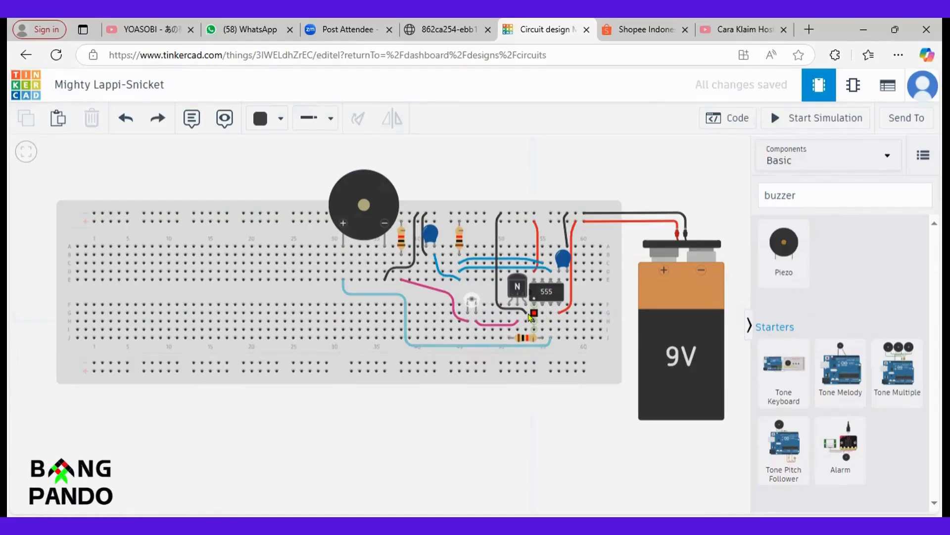
- Connect the 555 timer's ground column 54 at row G to the upper negative rail with a black wire routed around the timer
click(534, 313)
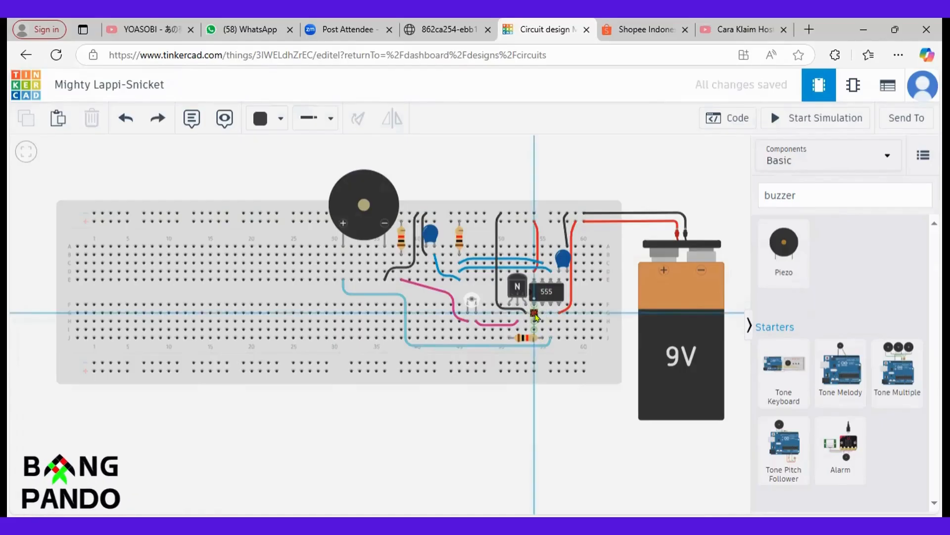
click(585, 318)
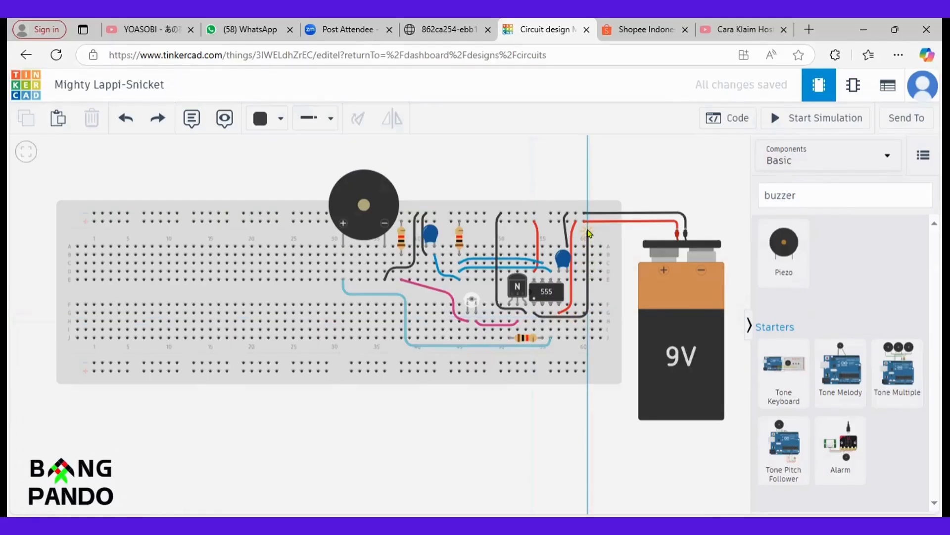
click(588, 231)
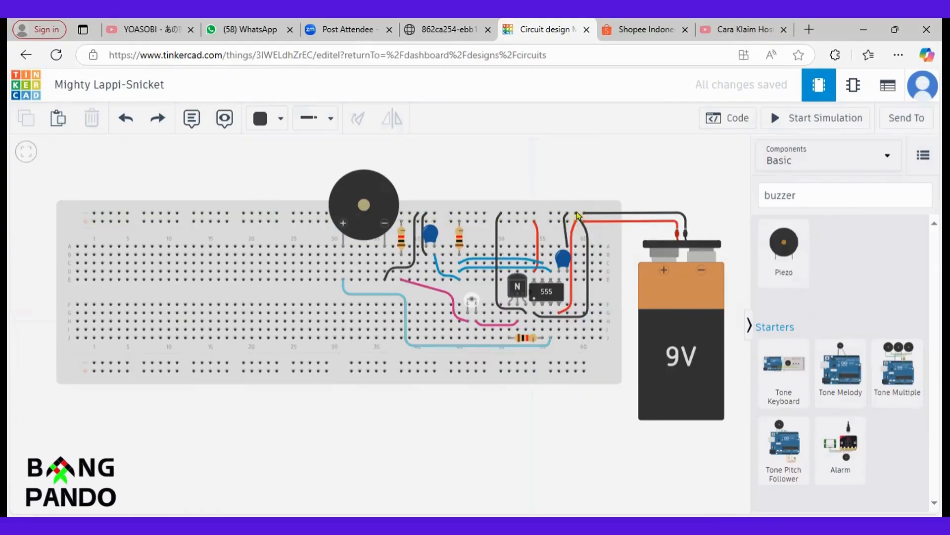
click(577, 215)
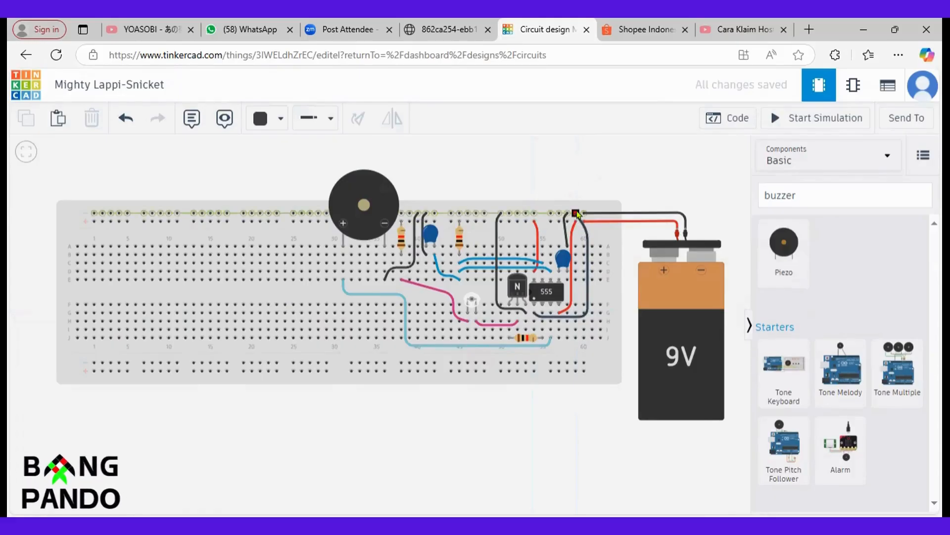
click(539, 316)
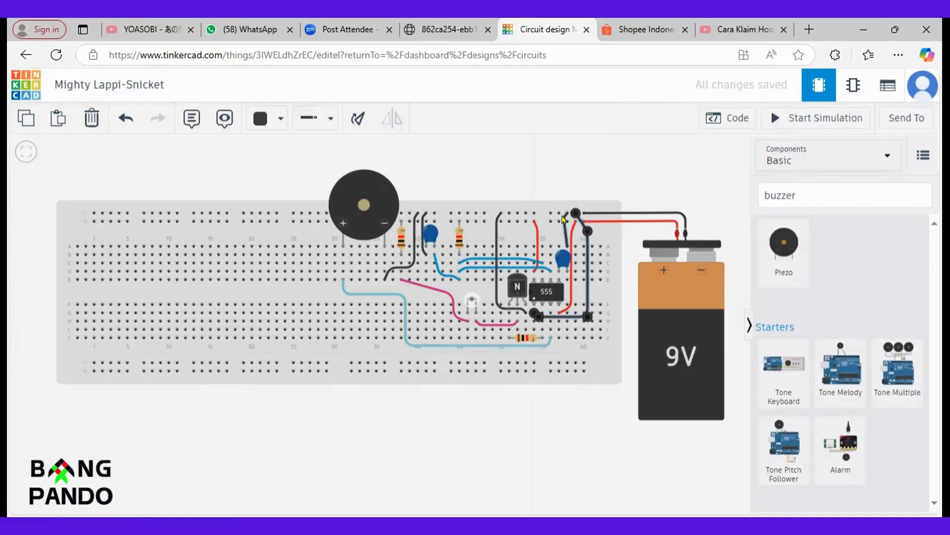
click(648, 168)
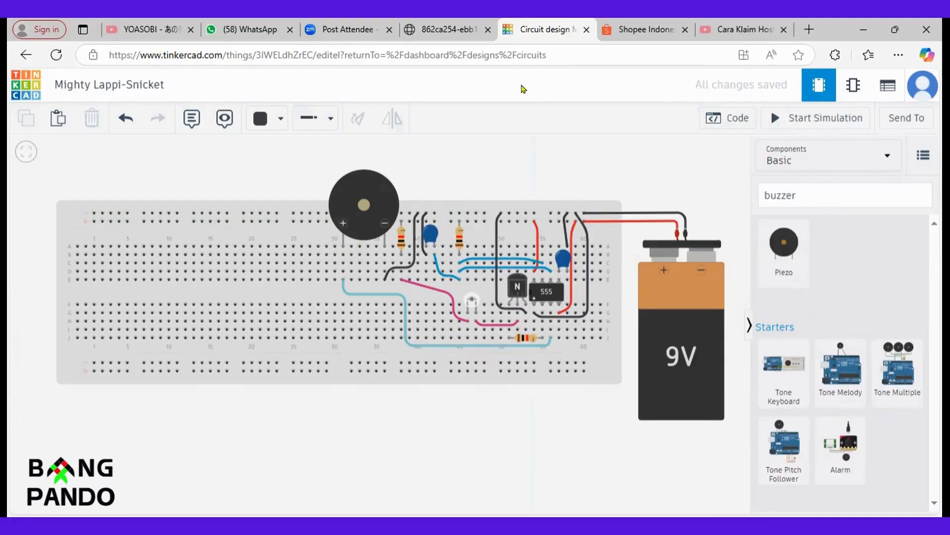
- Recheck the finished breadboard wiring against the LM555 schematic, including the phototransistor and ground connections
click(471, 20)
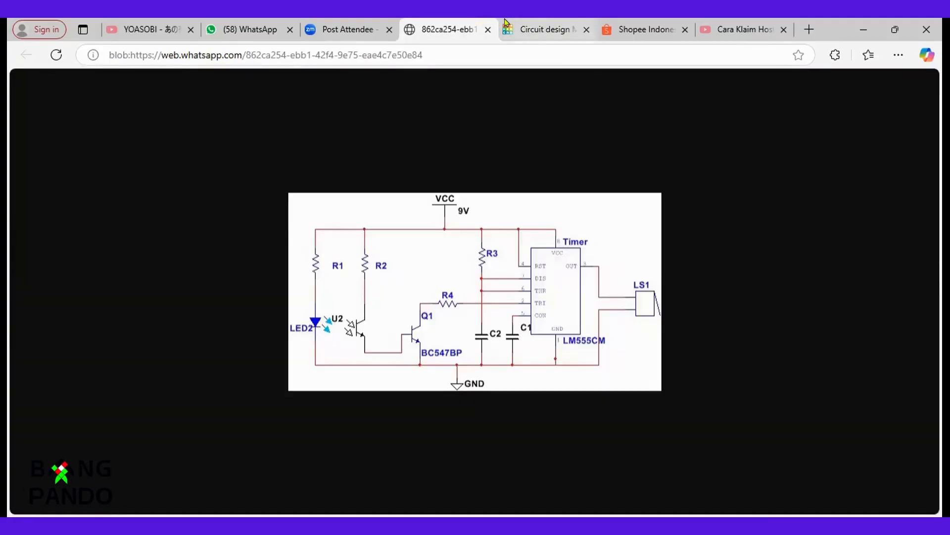
click(525, 26)
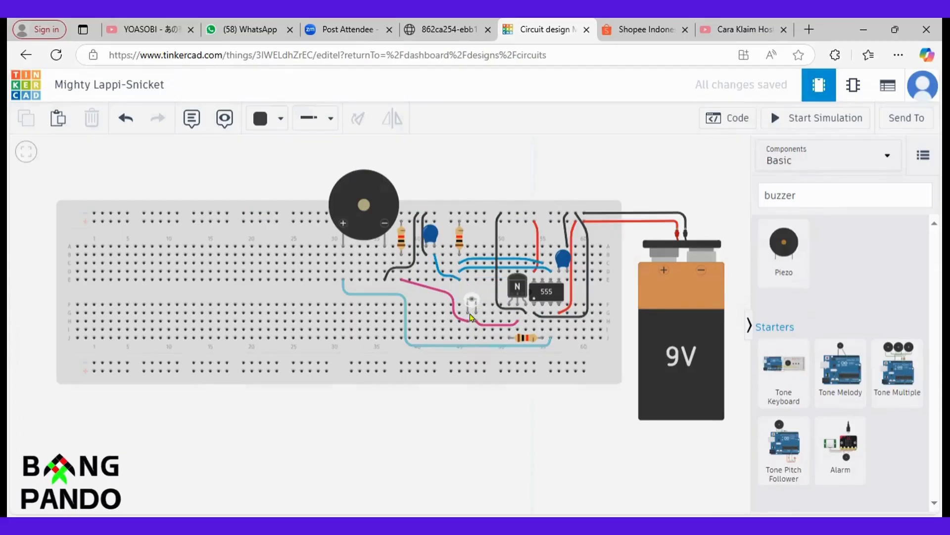
click(473, 25)
click(529, 24)
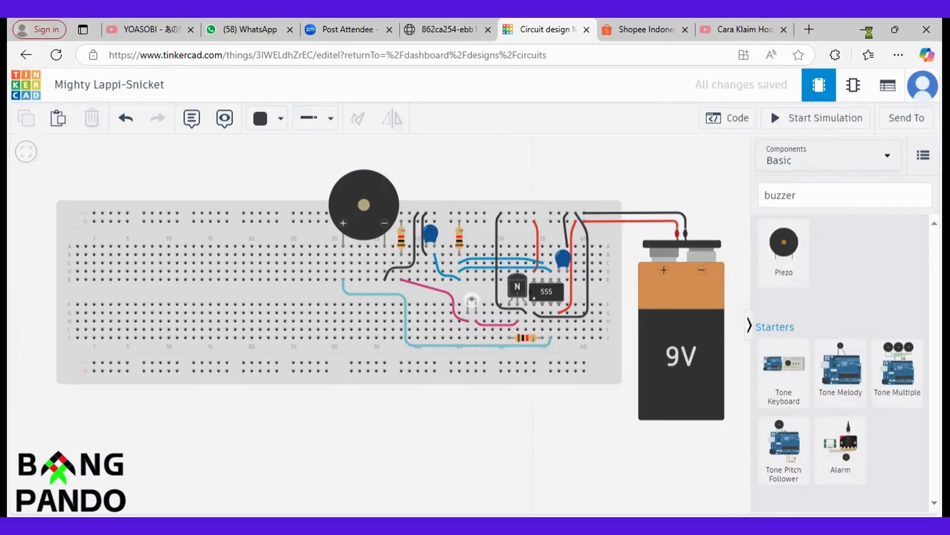
- Run and stop the circuit simulation twice to test the piezo, and start it once more
click(834, 117)
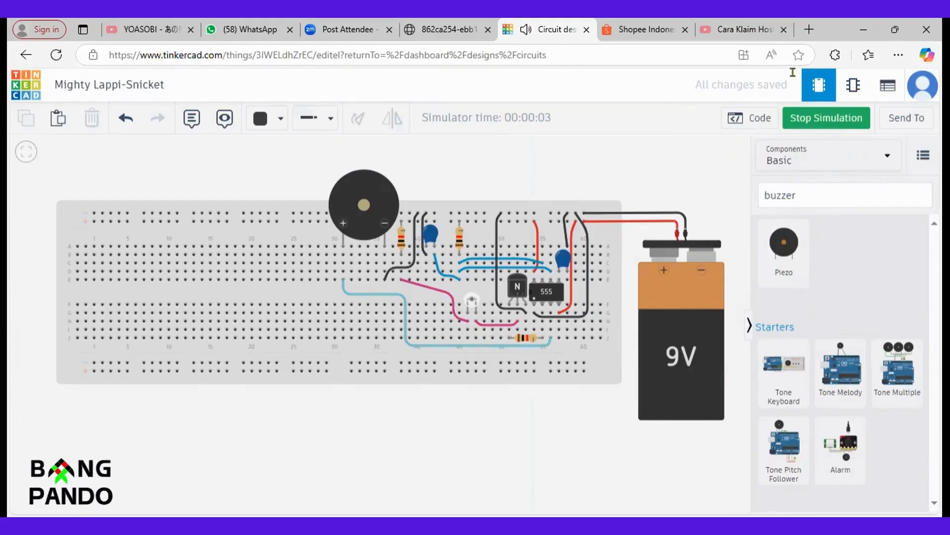
click(832, 116)
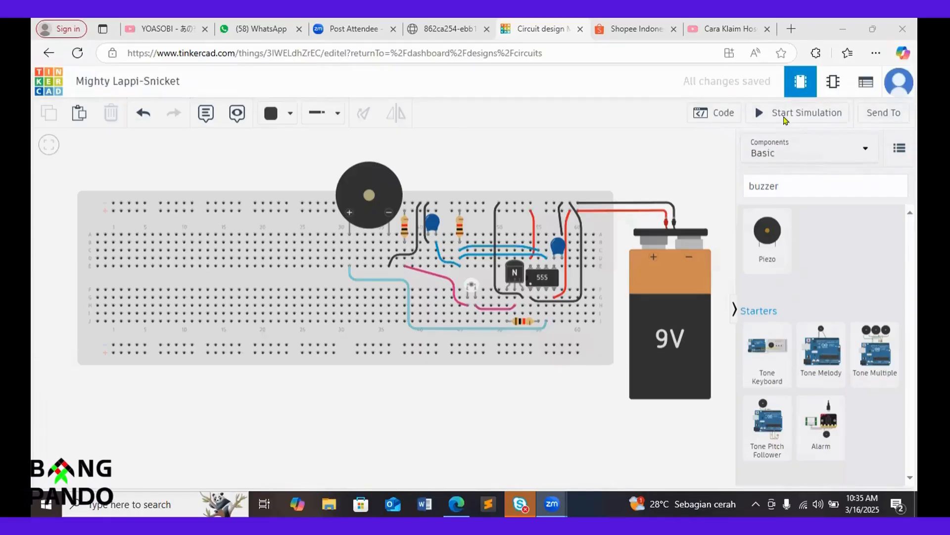
click(784, 119)
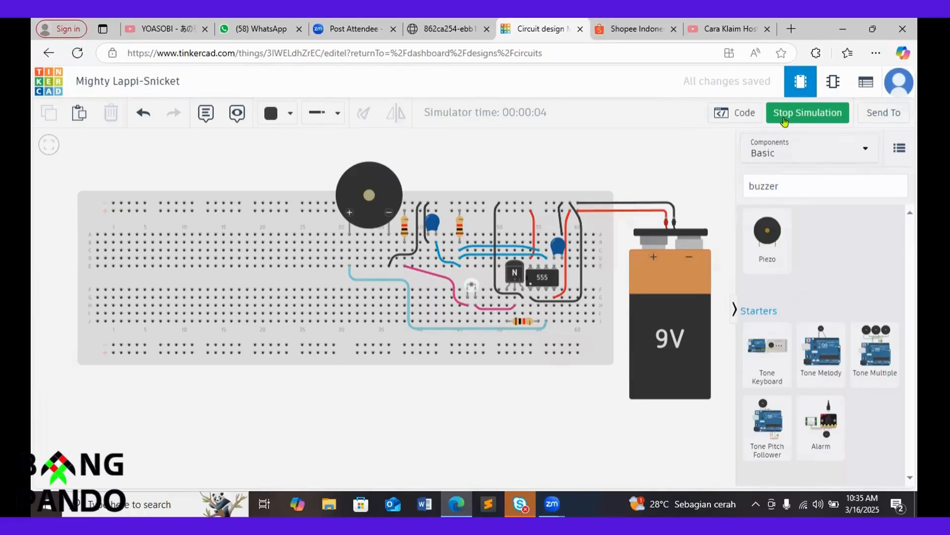
click(785, 118)
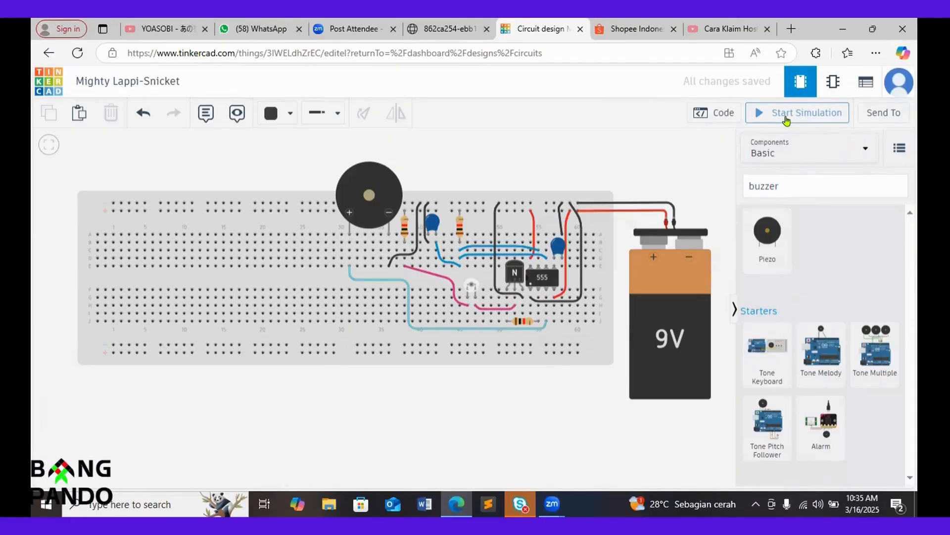
click(787, 120)
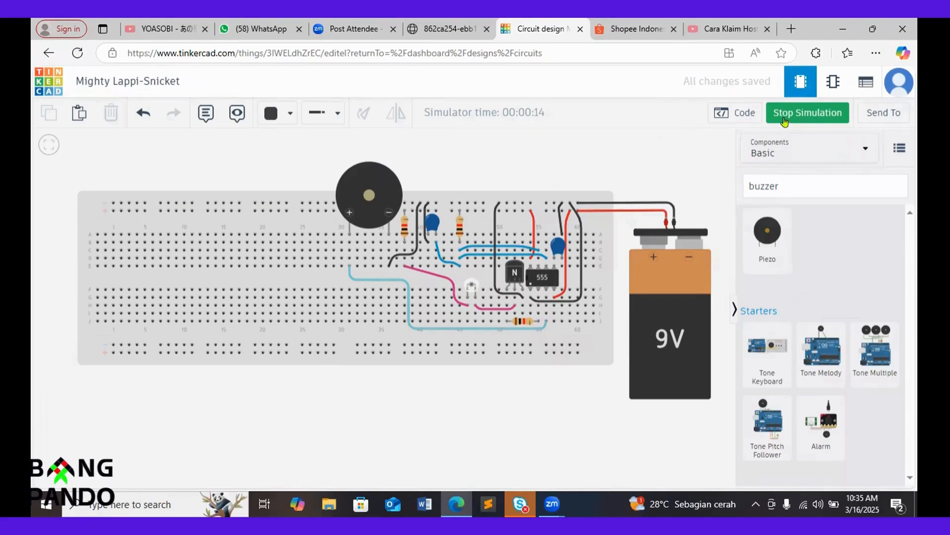
- Select the ambient light sensor in the running simulation and set its light level to the darkest end
click(473, 292)
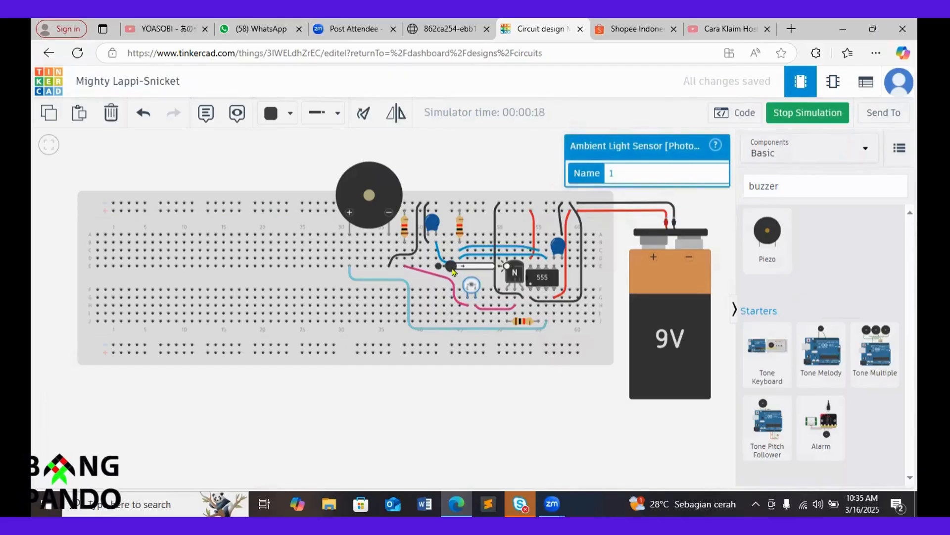
mouse_move(453, 271)
mouse_down()
mouse_move(482, 267)
mouse_move(440, 266)
mouse_up()
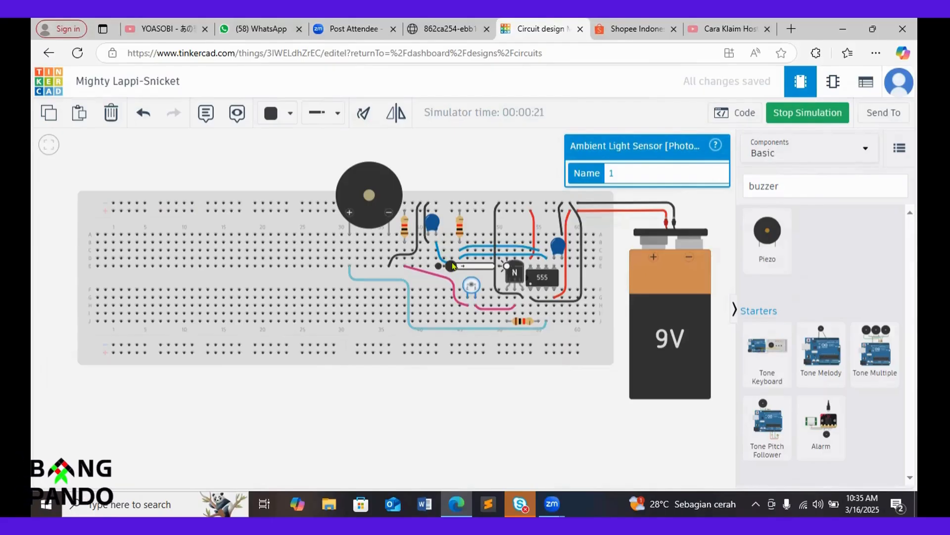
drag(454, 266, 441, 265)
- Examine the 555 timer, transistor, resistor and piezo wiring in the Grand Snaget-Jofo circuit
drag(527, 396, 420, 403)
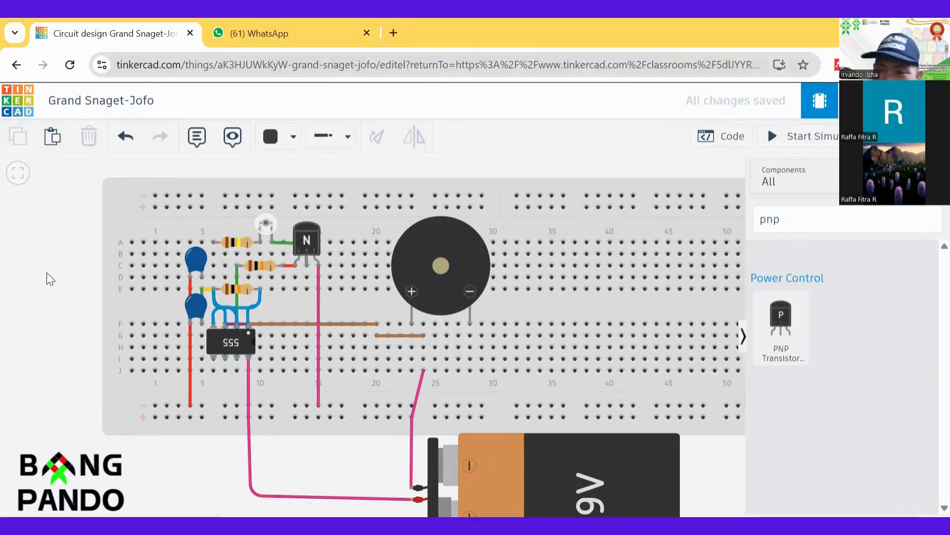
scroll(46, 272, up, 1)
mouse_move(47, 273)
mouse_down()
mouse_move(16, 226)
mouse_move(40, 265)
mouse_up()
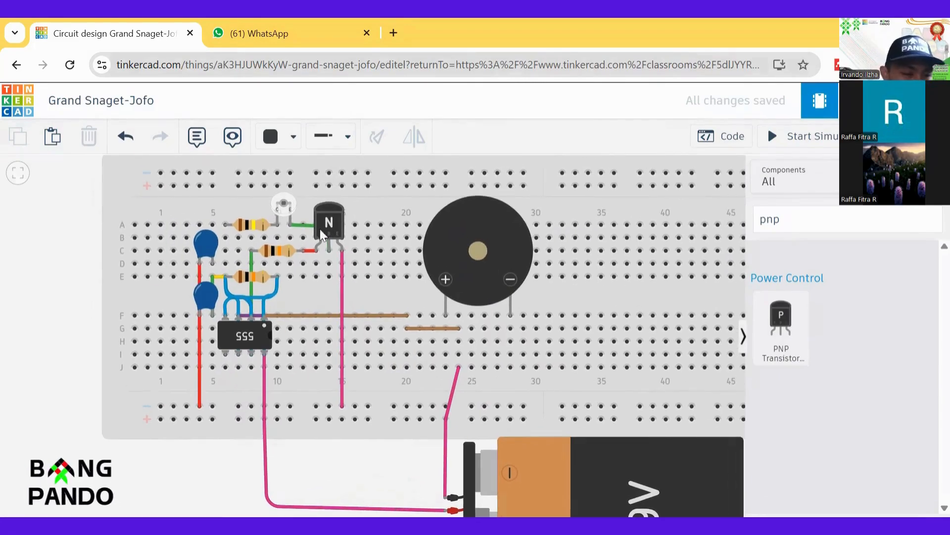
scroll(300, 275, up, 7)
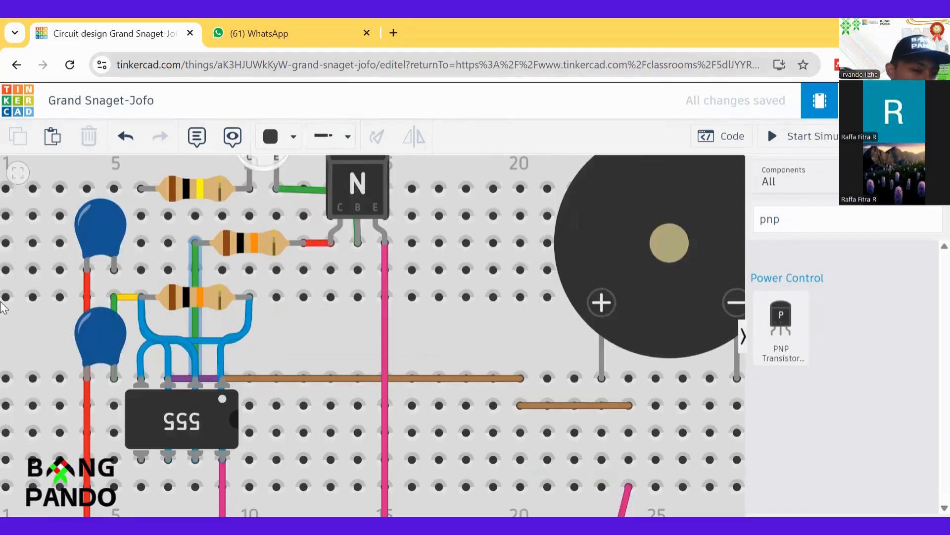
scroll(4, 307, down, 5)
scroll(9, 315, down, 3)
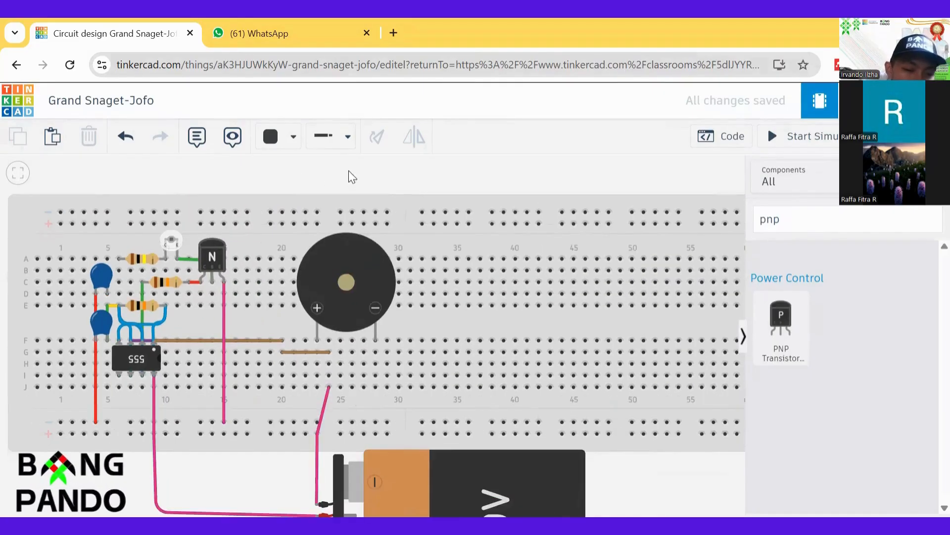
scroll(356, 189, up, 2)
scroll(352, 205, up, 1)
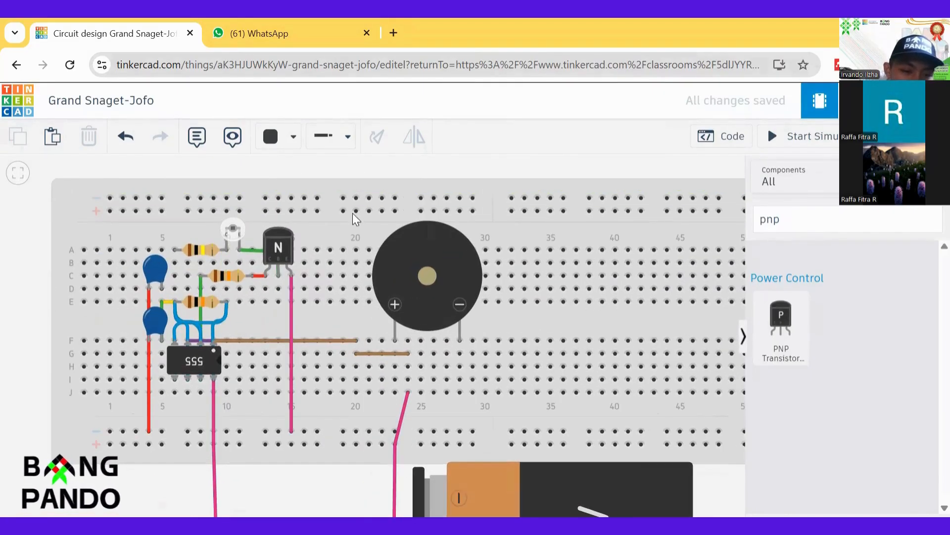
click(356, 210)
click(356, 276)
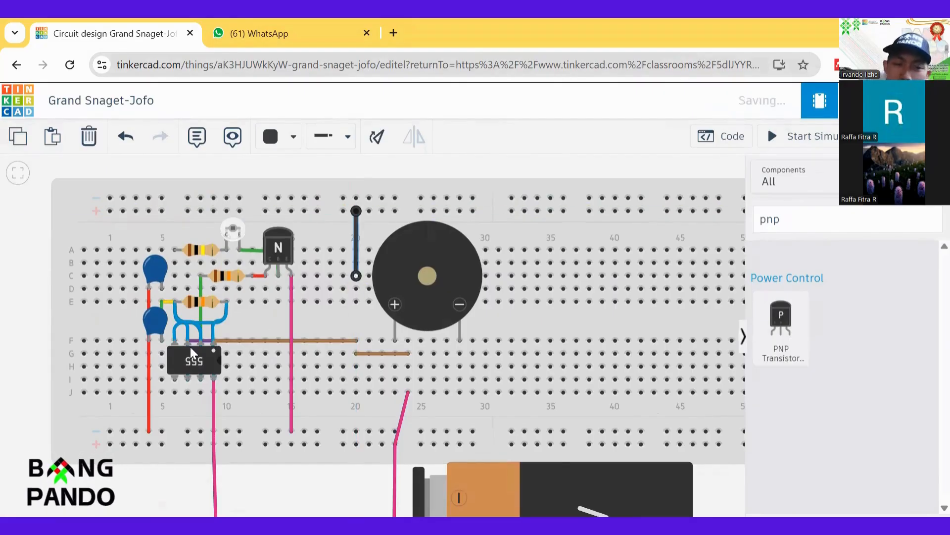
key(Delete)
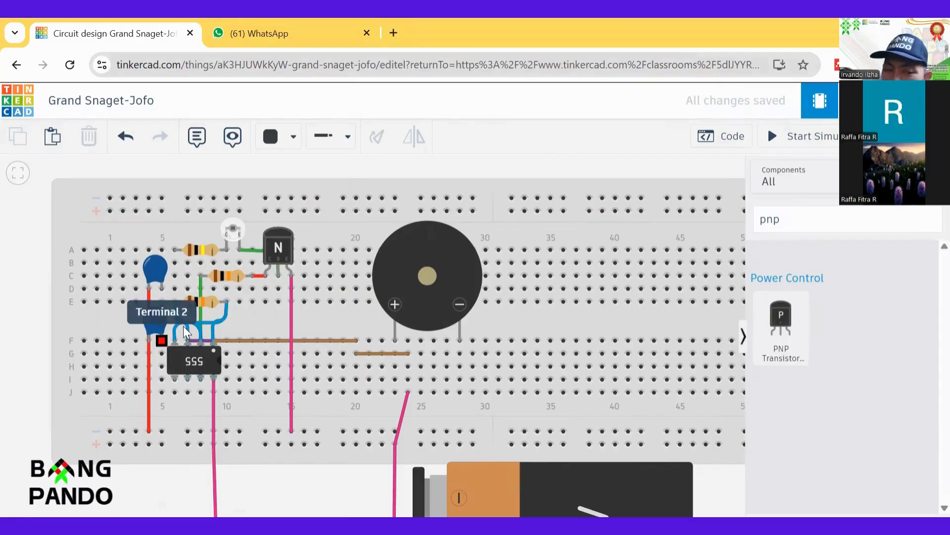
- Inspect the Grand Snaget-Jofo circuit's capacitor connections at the 555 timer, its supply rails and the 9V battery wiring
scroll(137, 364, up, 1)
scroll(124, 381, up, 2)
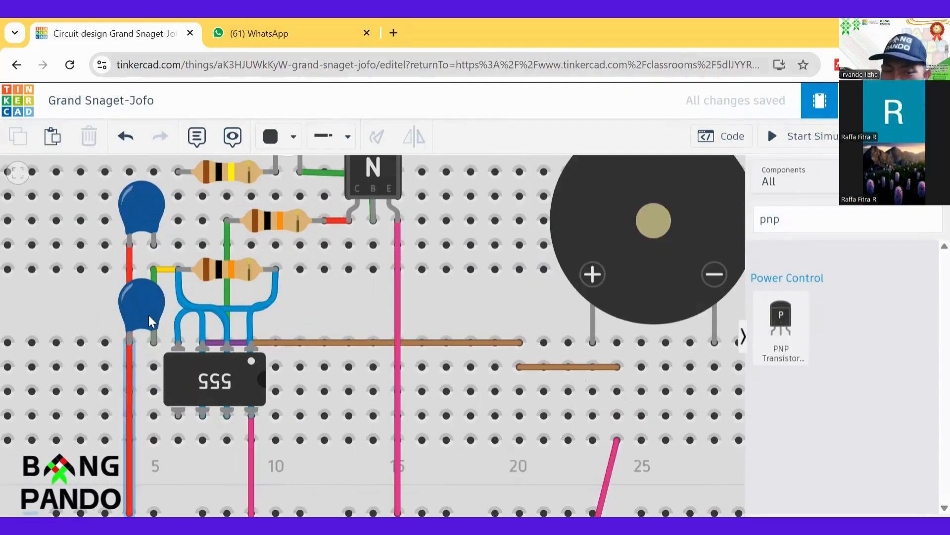
scroll(120, 279, down, 1)
scroll(37, 219, down, 3)
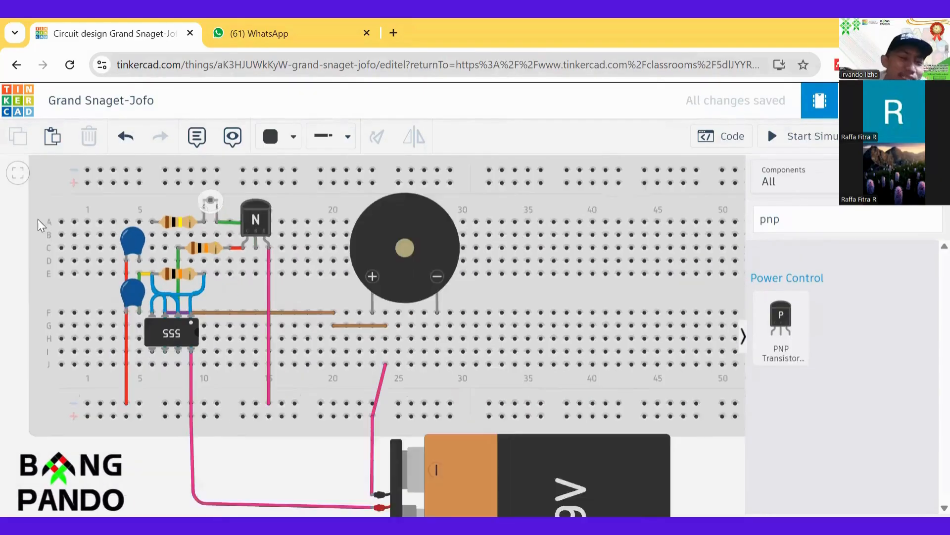
scroll(76, 241, up, 1)
scroll(76, 239, up, 1)
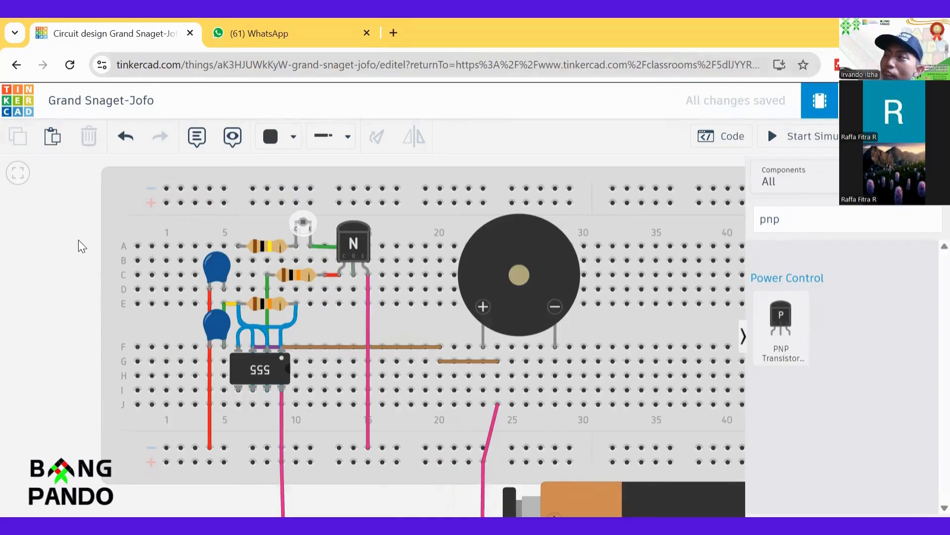
mouse_move(72, 254)
mouse_down()
mouse_move(65, 203)
mouse_move(71, 252)
mouse_up()
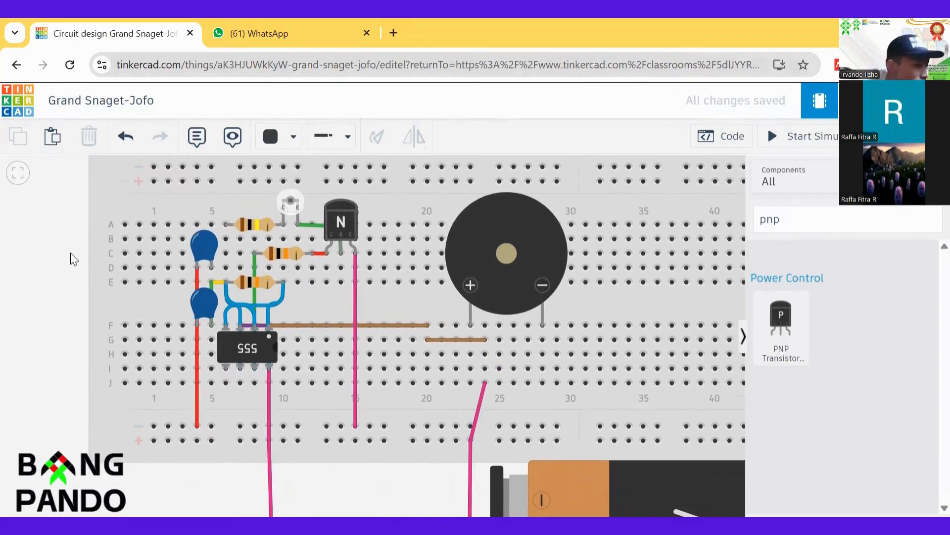
scroll(111, 261, down, 1)
scroll(115, 276, down, 1)
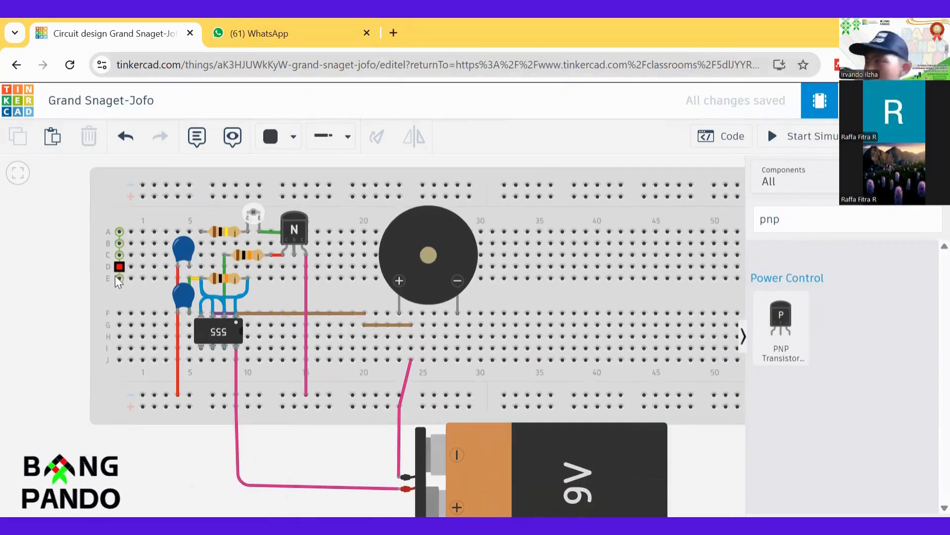
scroll(109, 286, down, 1)
mouse_move(37, 322)
mouse_down()
mouse_move(34, 312)
mouse_move(35, 320)
mouse_up()
scroll(35, 319, up, 2)
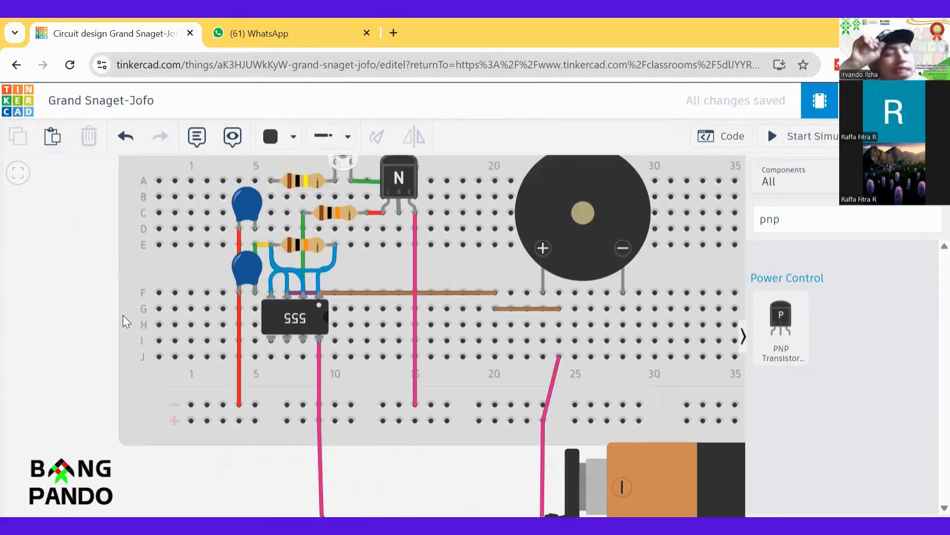
scroll(30, 321, up, 1)
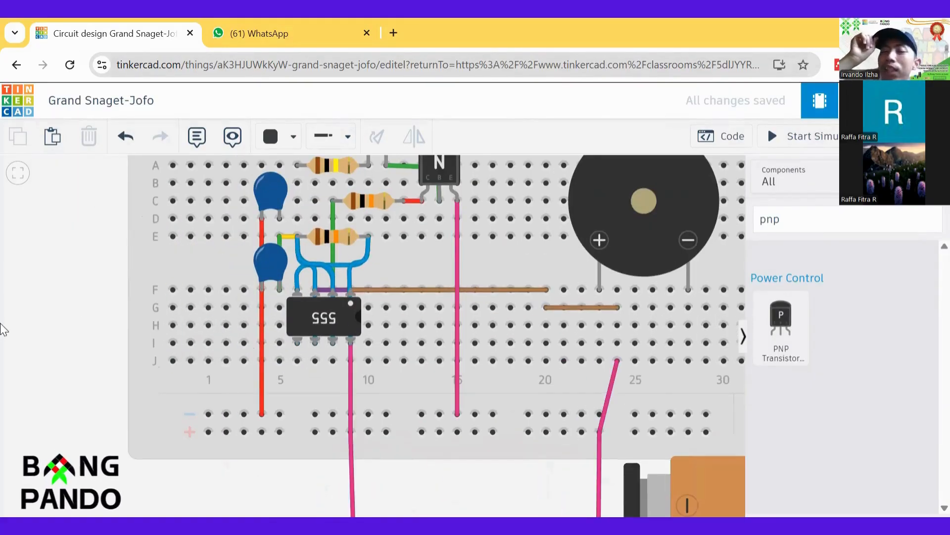
scroll(42, 343, down, 3)
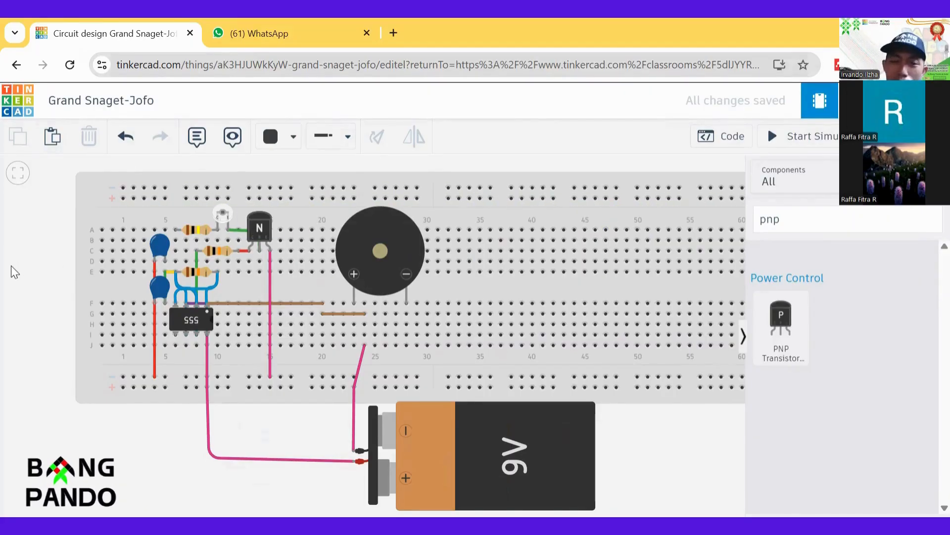
scroll(15, 265, down, 1)
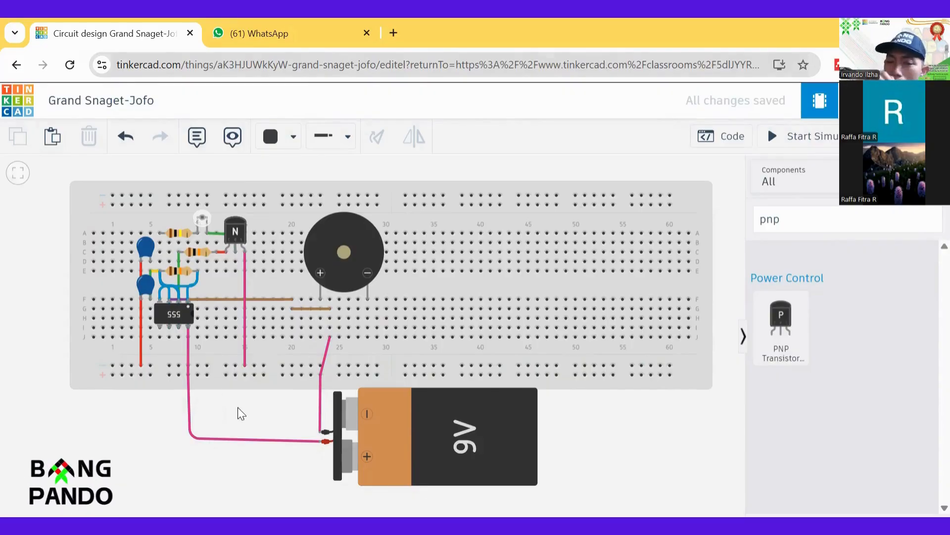
drag(249, 395, 251, 371)
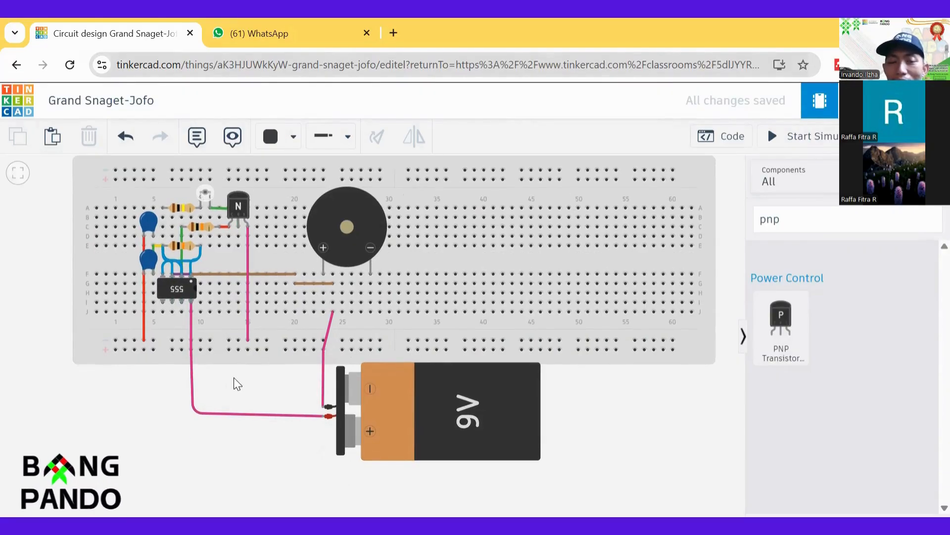
scroll(85, 388, up, 2)
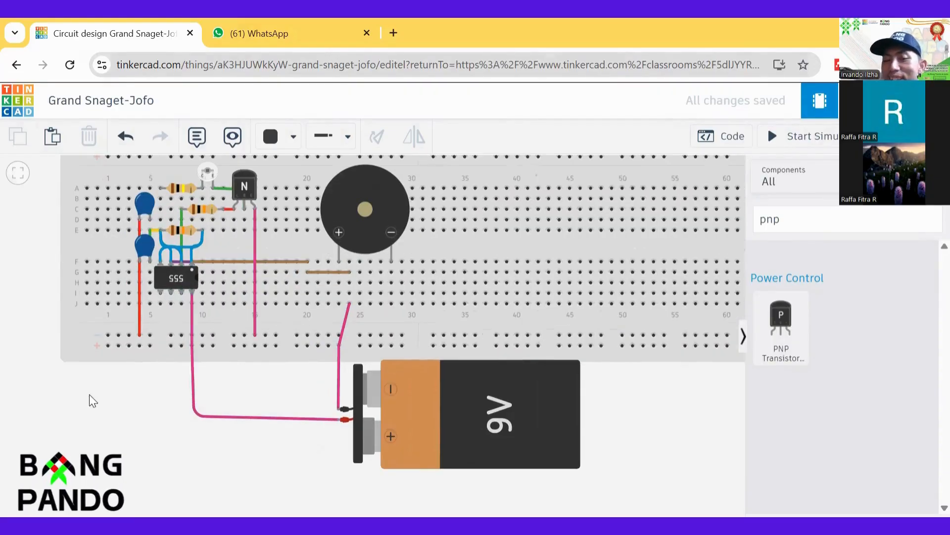
scroll(143, 284, up, 1)
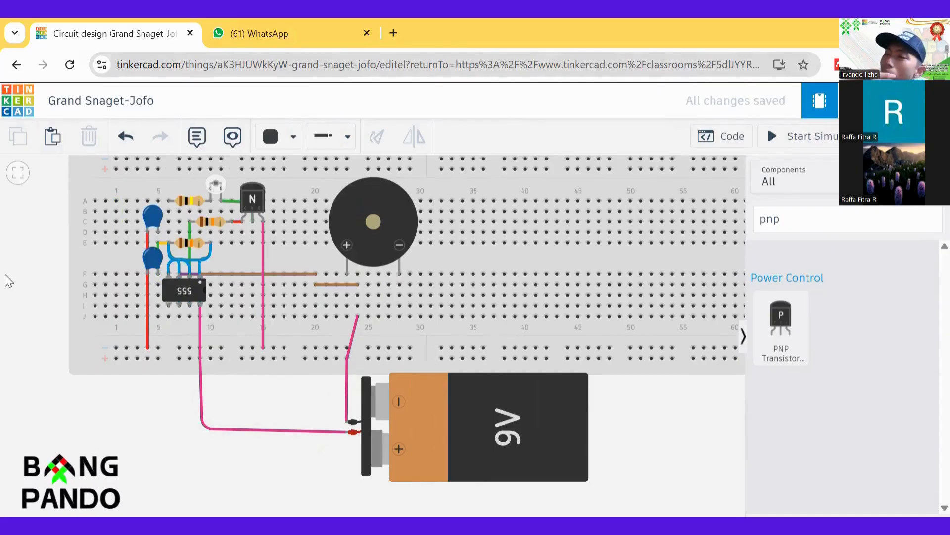
scroll(5, 274, down, 1)
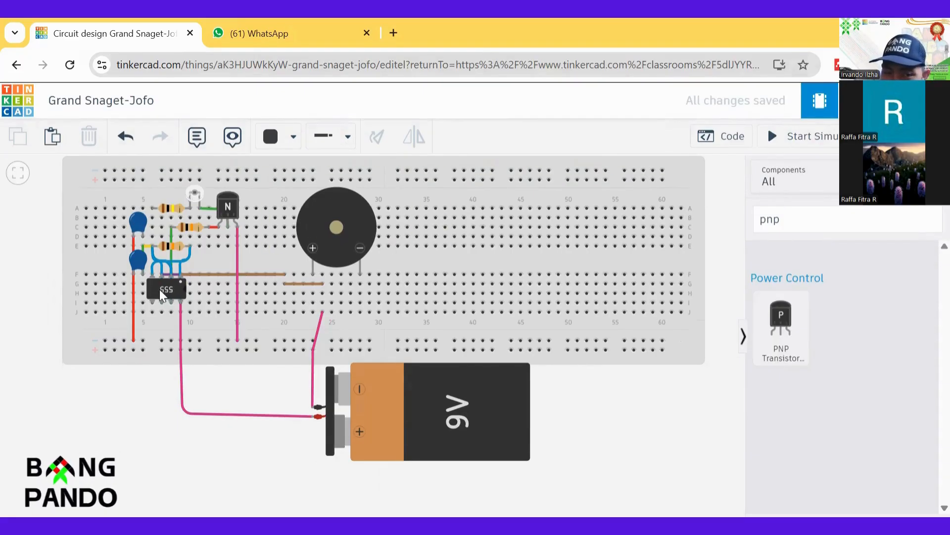
scroll(152, 286, up, 3)
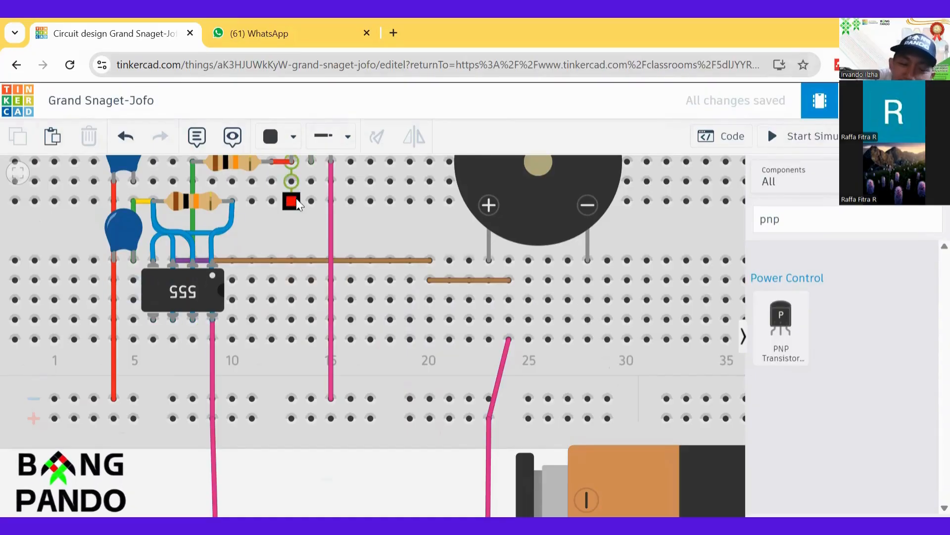
scroll(303, 259, down, 4)
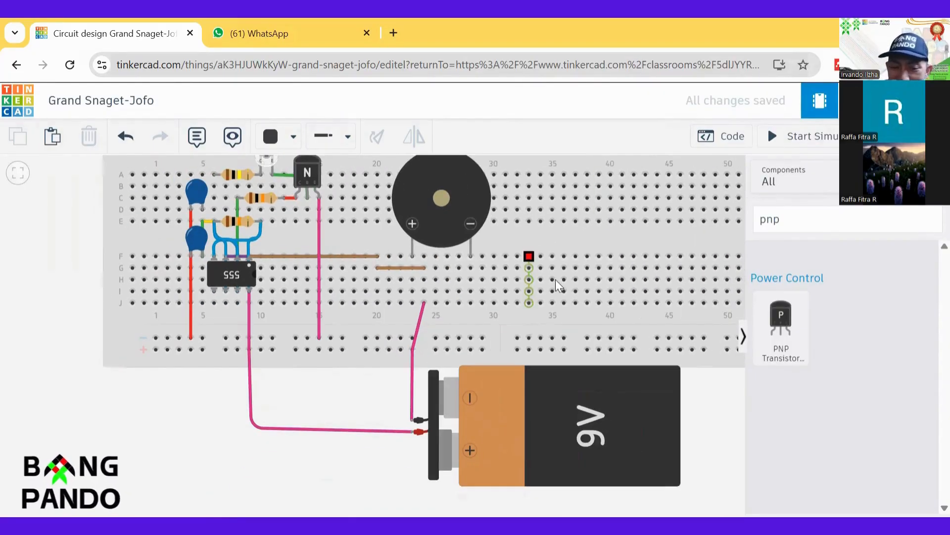
- Duplicate the NPN transistor onto the empty breadboard area beyond the piezo
drag(59, 276, 13, 265)
click(257, 168)
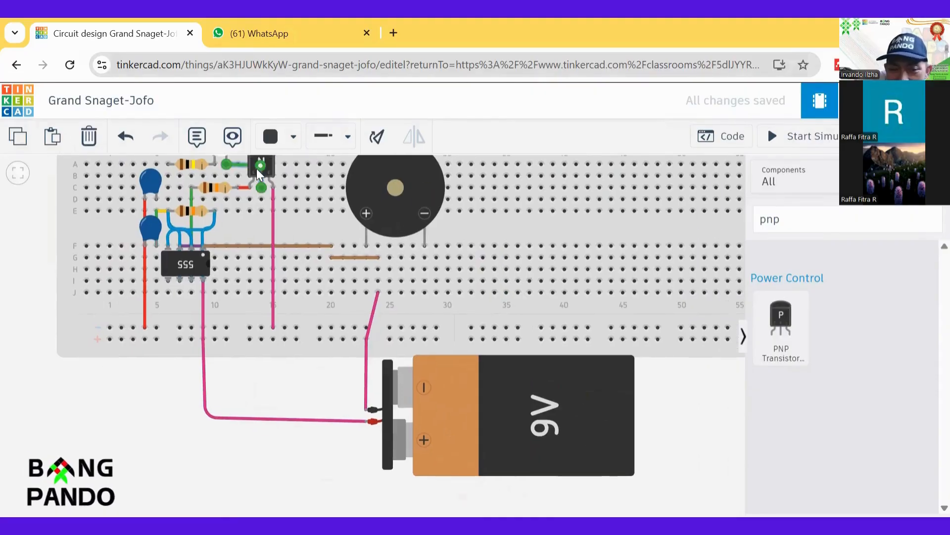
click(267, 167)
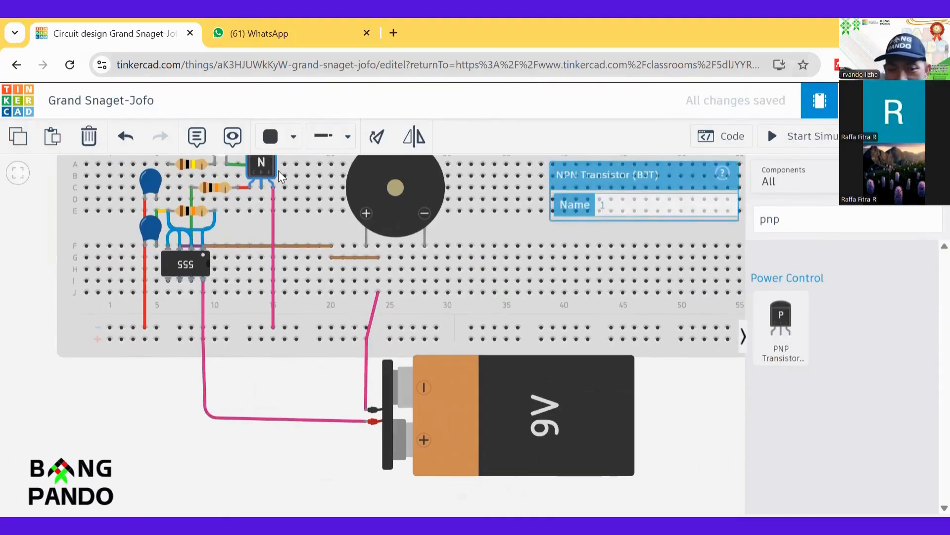
click(553, 234)
key(ctrl+v)
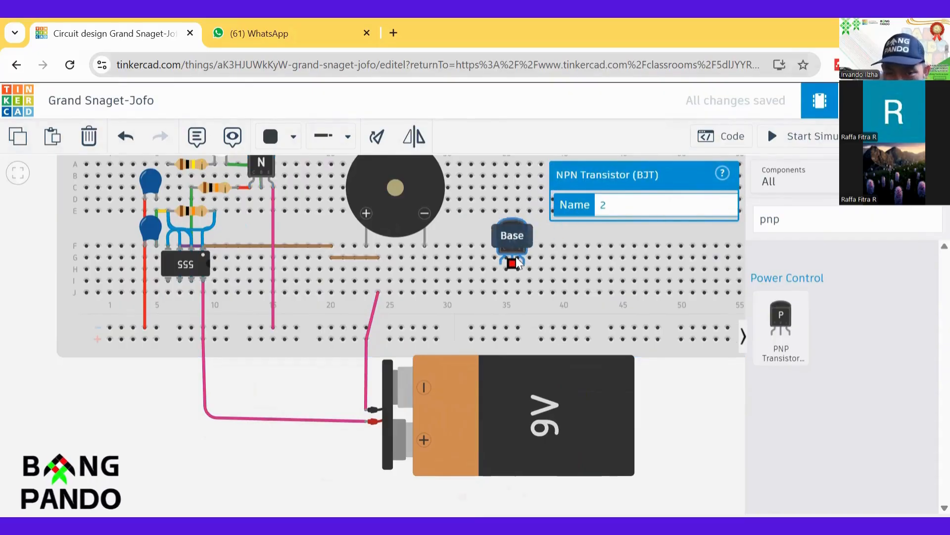
click(520, 239)
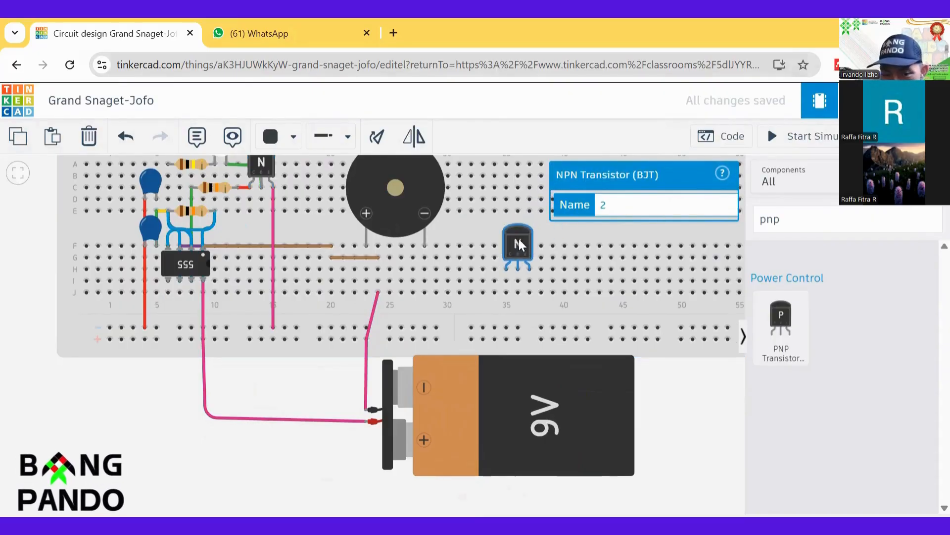
- Rotate the copied NPN transistor in increments until it lies sideways, and delete it from the breadboard
click(377, 138)
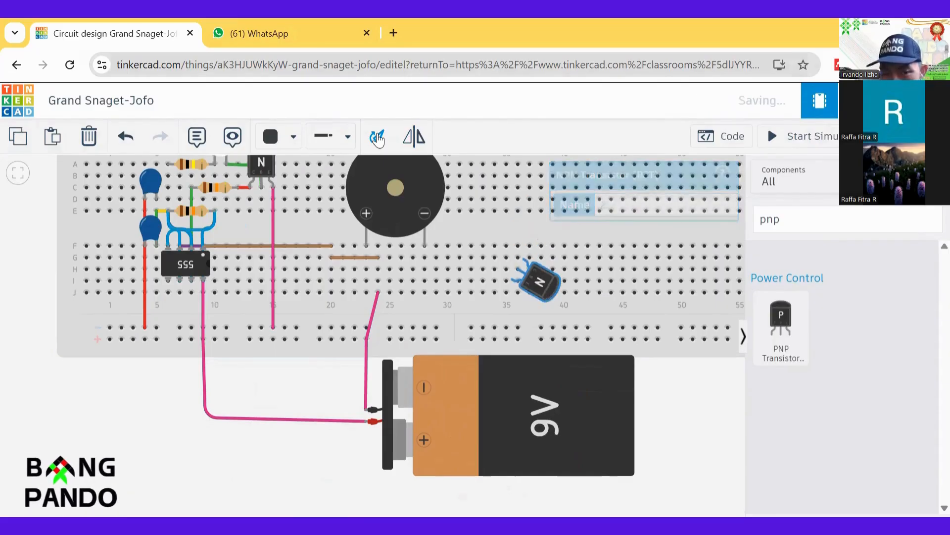
click(379, 140)
click(380, 140)
click(379, 140)
click(380, 141)
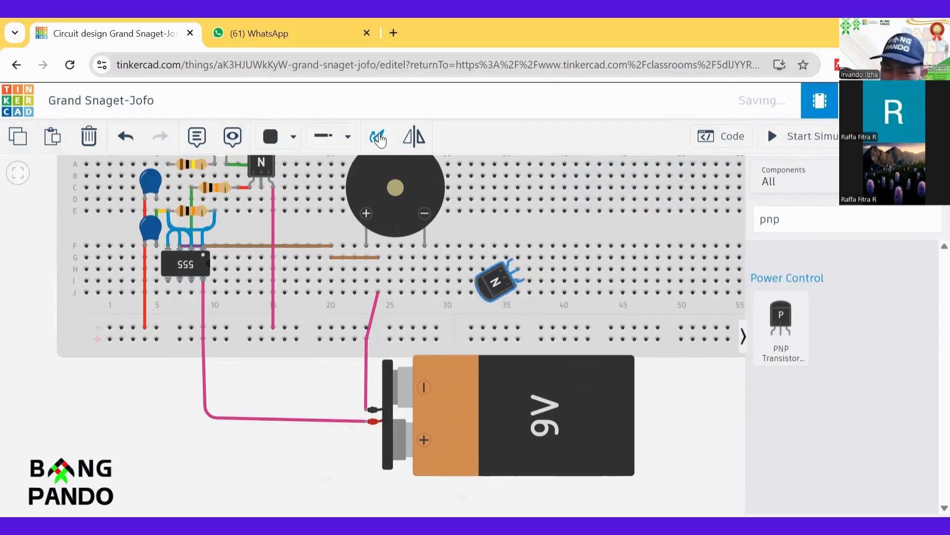
click(379, 140)
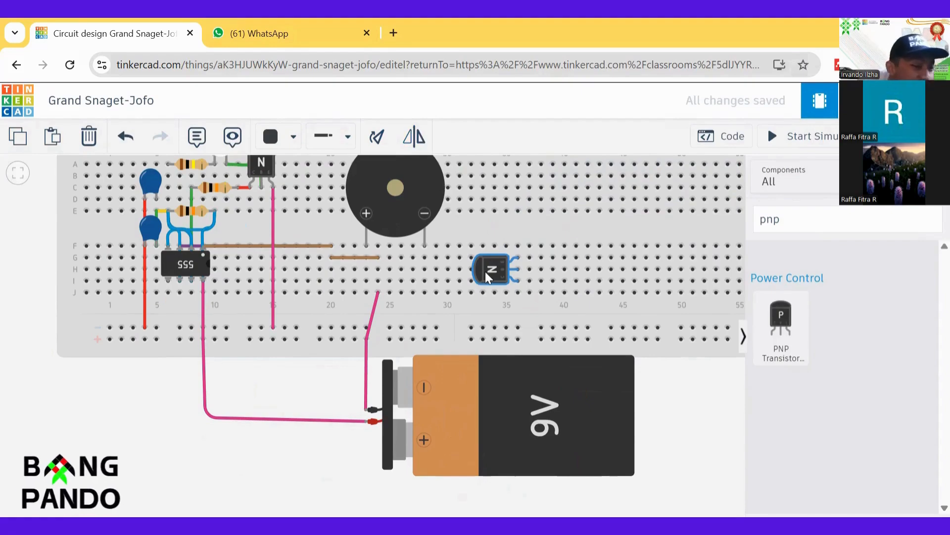
key(Delete)
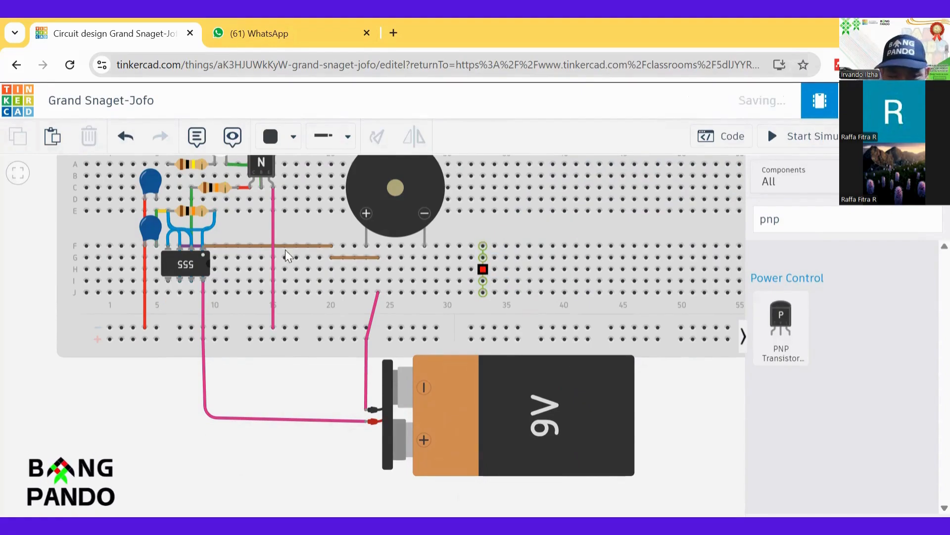
scroll(23, 226, down, 3)
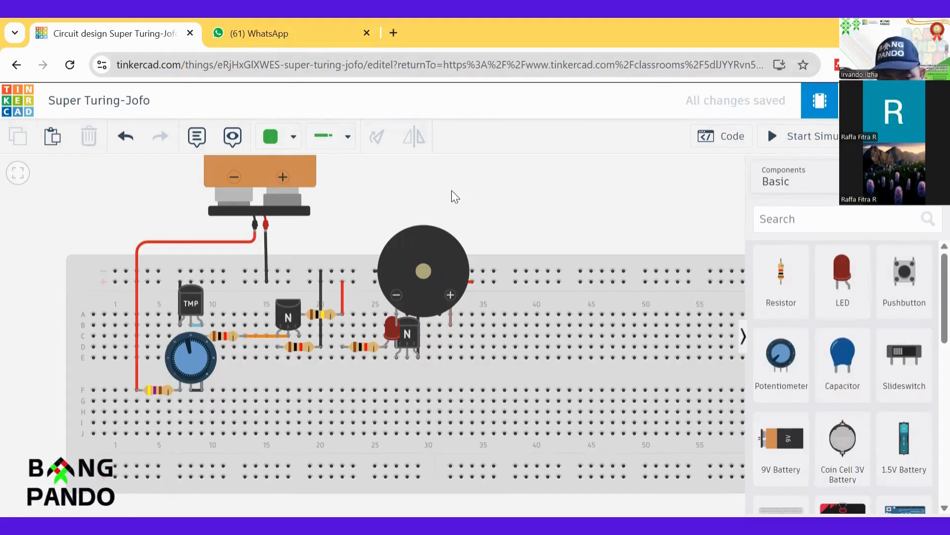
- Inspect the Super Turing-Jofo circuit's TMP36 temperature sensor, potentiometer wiring, battery leads and supply rails
scroll(452, 191, down, 2)
click(185, 264)
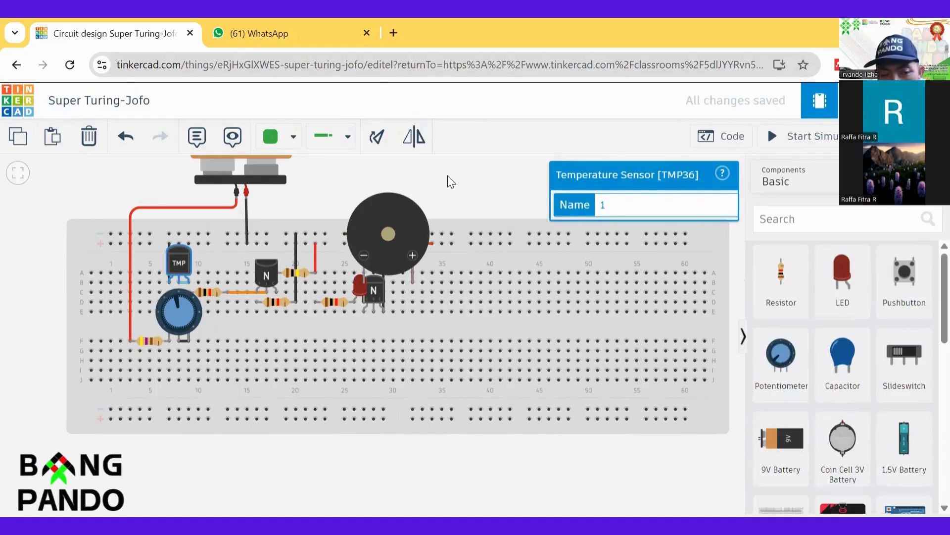
drag(440, 182, 472, 208)
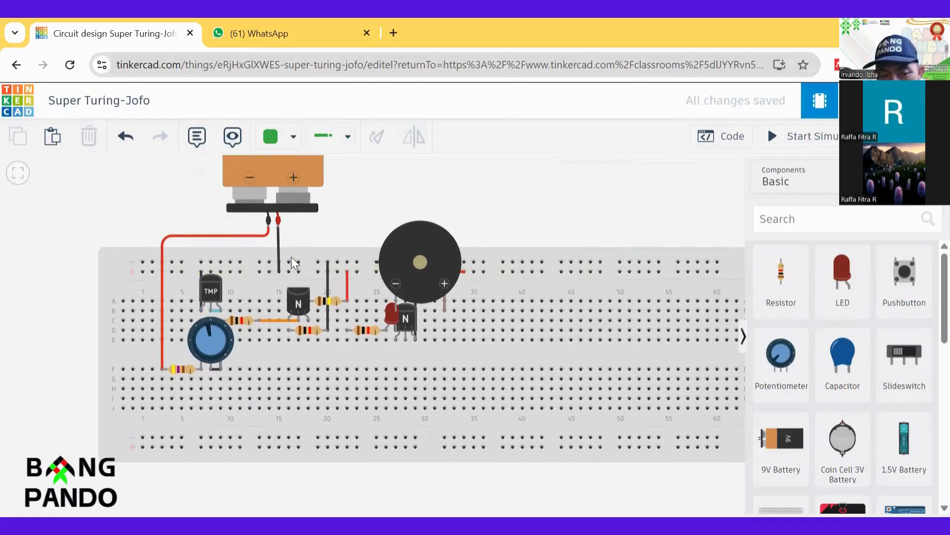
click(278, 255)
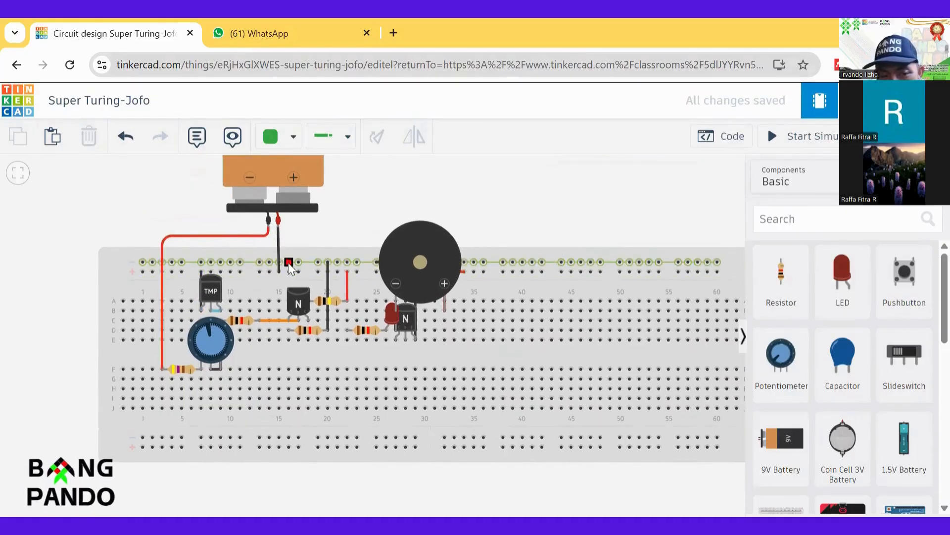
click(162, 316)
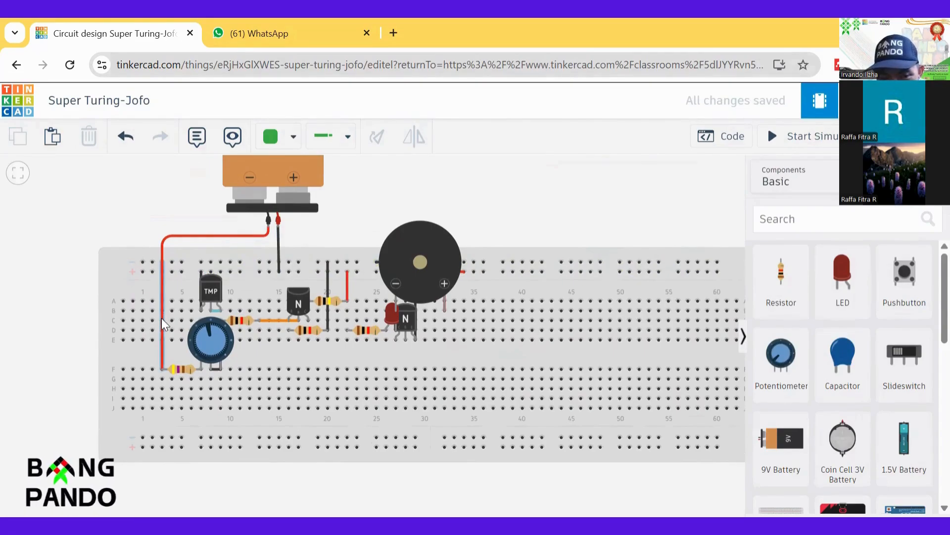
scroll(162, 317, up, 3)
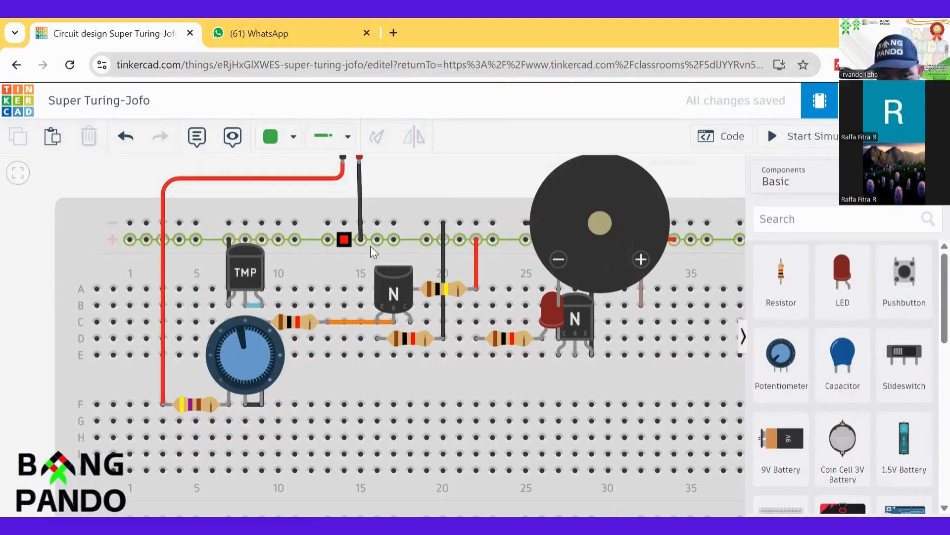
scroll(592, 179, down, 4)
scroll(503, 177, down, 2)
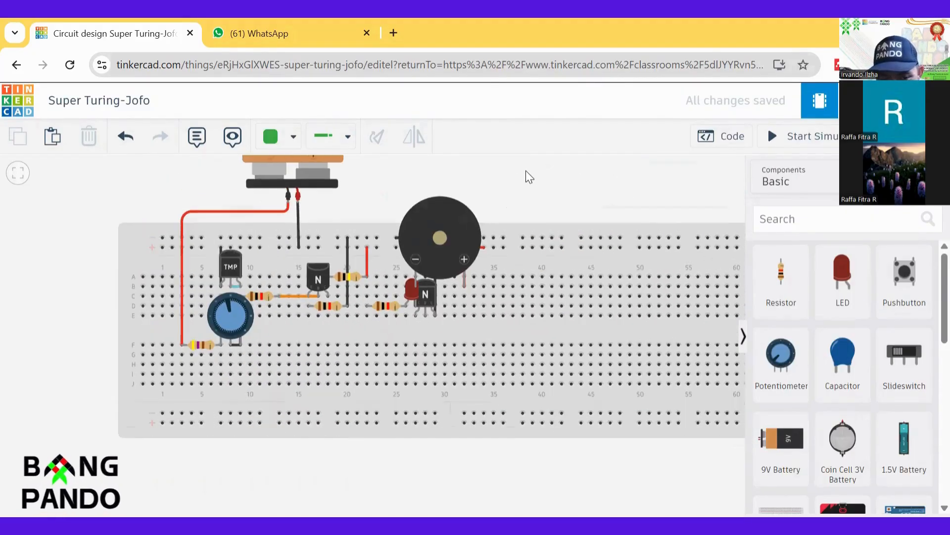
- Run the Super Turing-Jofo simulation, check the temperature sensor's behaviour, and stop the simulation
click(817, 137)
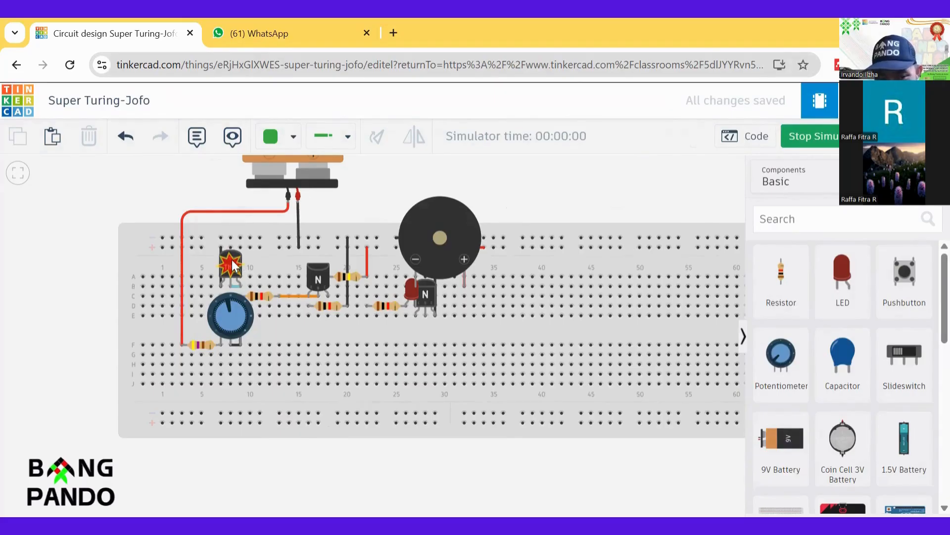
mouse_move(225, 264)
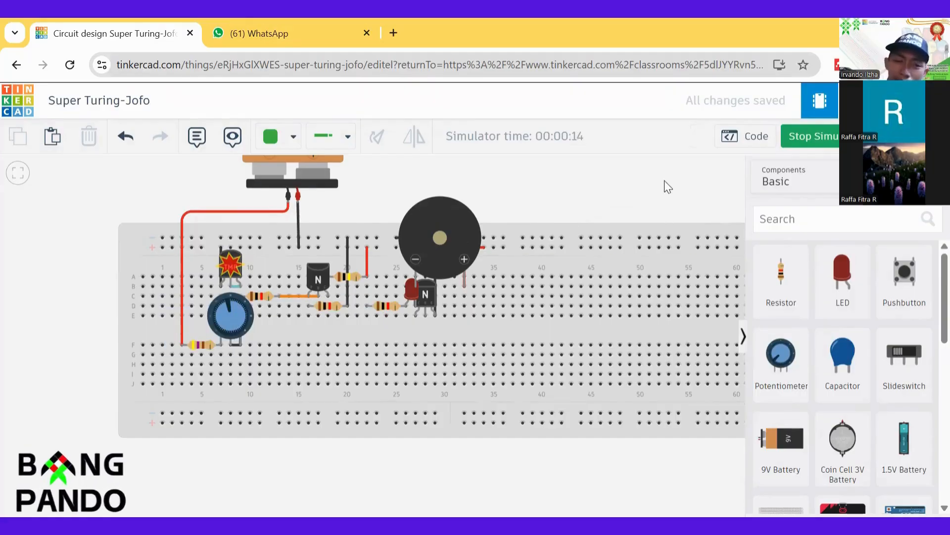
click(811, 139)
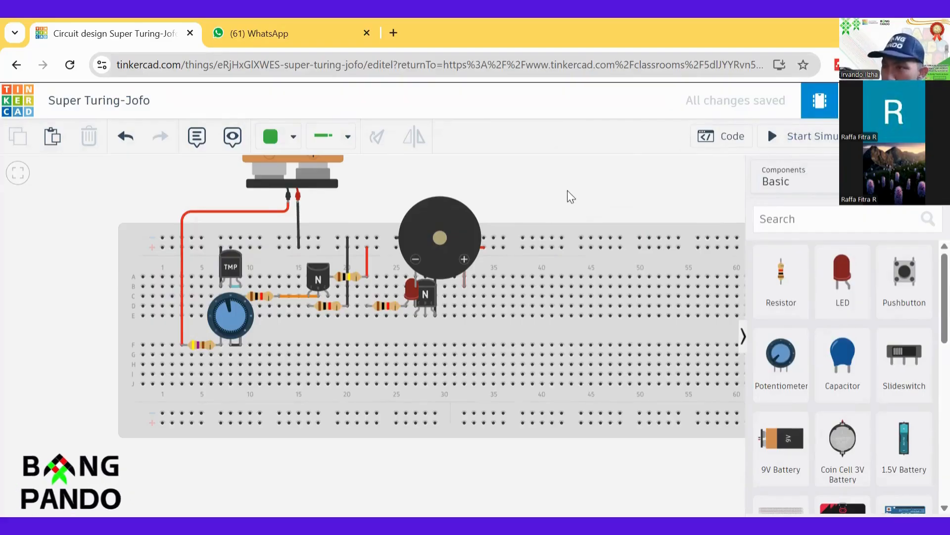
- Inspect the 9V battery's properties and its two leads to the breadboard
drag(568, 209, 574, 247)
click(291, 217)
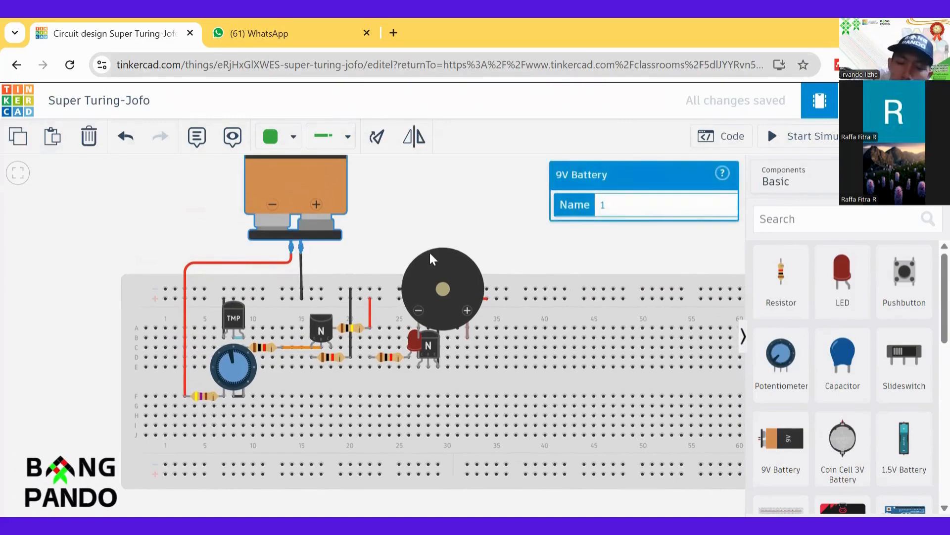
drag(510, 251, 526, 265)
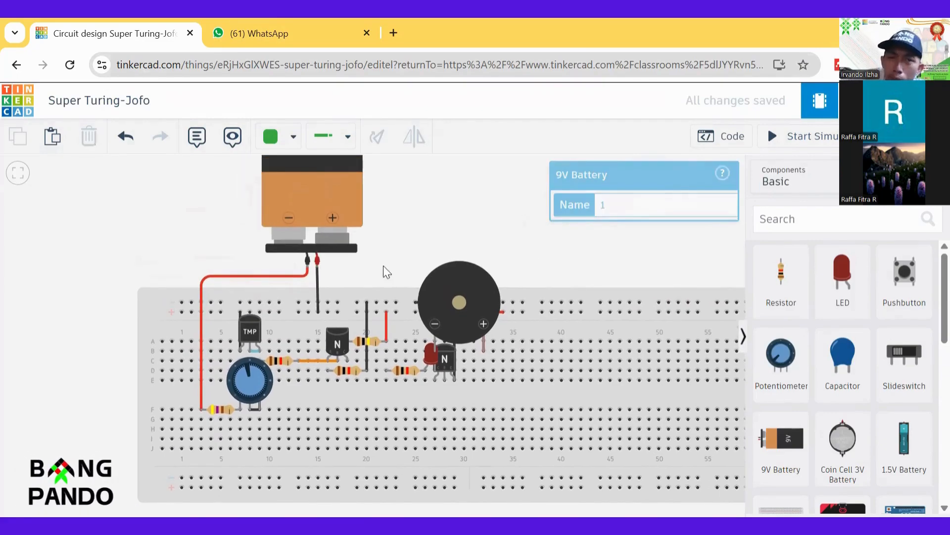
drag(383, 265, 386, 343)
click(349, 239)
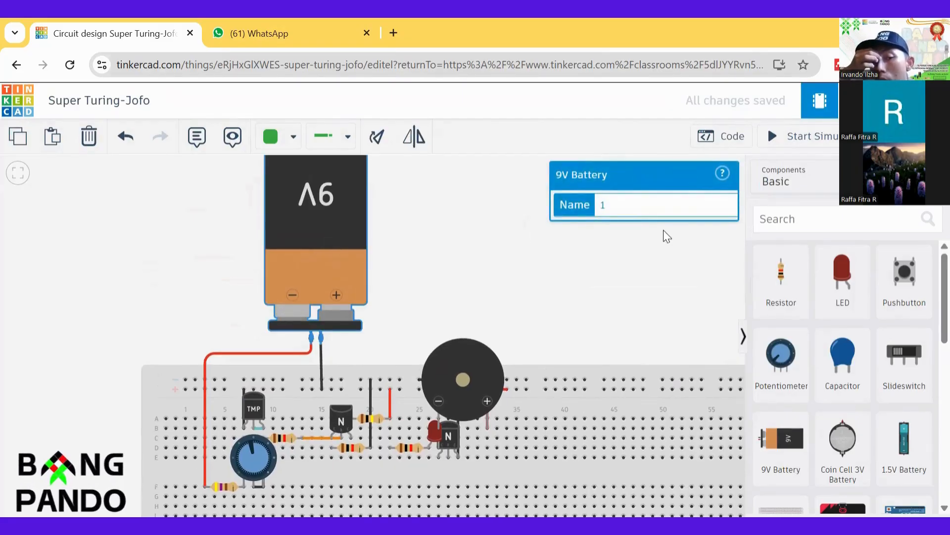
- Search the component library for "batt" and place a 1.5V battery in the workspace above the breadboard
text(battt\)
key(BackSpace)
key(BackSpace)
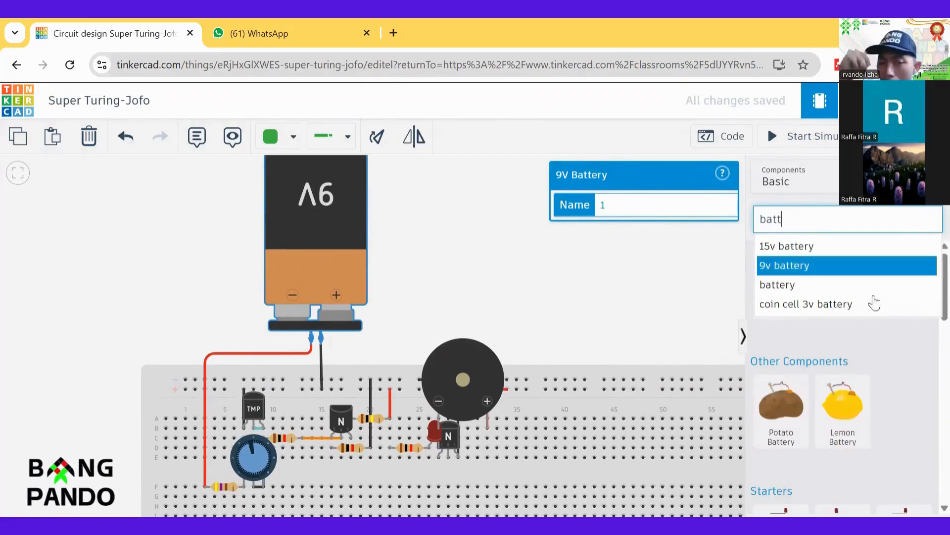
click(927, 350)
drag(922, 278, 468, 145)
- Rotate the 1.5V battery 180 degrees so its terminals face the breadboard, and position it beside the 9V battery
click(384, 138)
click(384, 138)
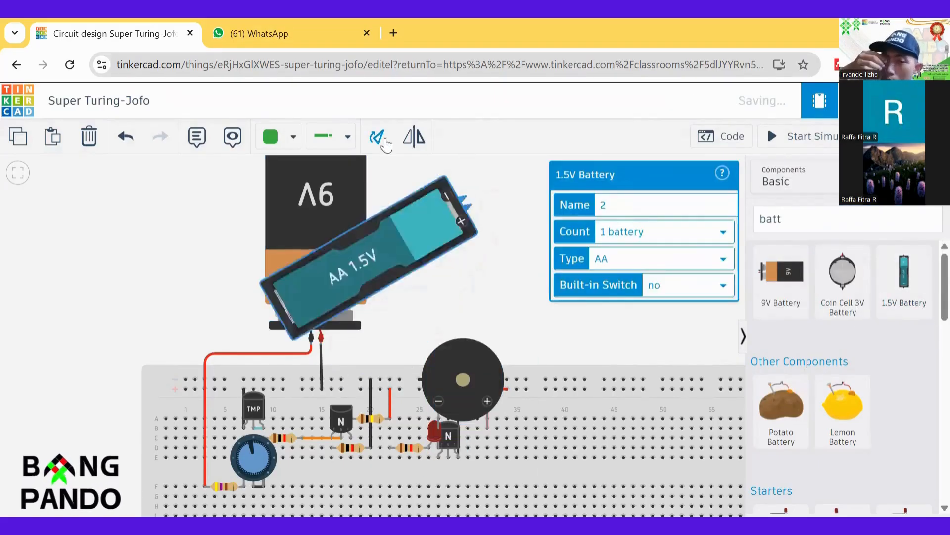
click(384, 138)
click(384, 139)
click(384, 139)
click(384, 138)
drag(454, 202, 427, 295)
click(501, 279)
drag(498, 254, 482, 225)
- Browse the remaining "batt" component results for other battery options
scroll(826, 334, down, 10)
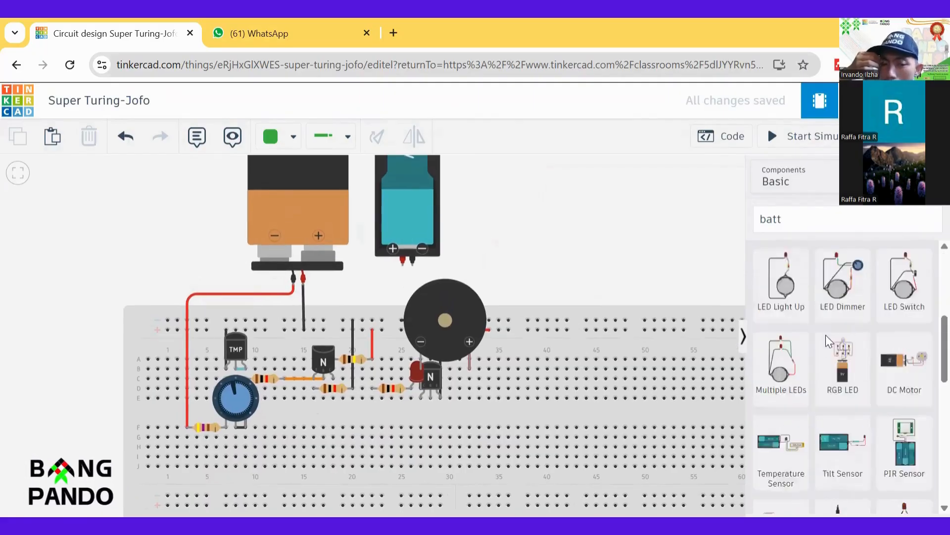
scroll(826, 342, down, 2)
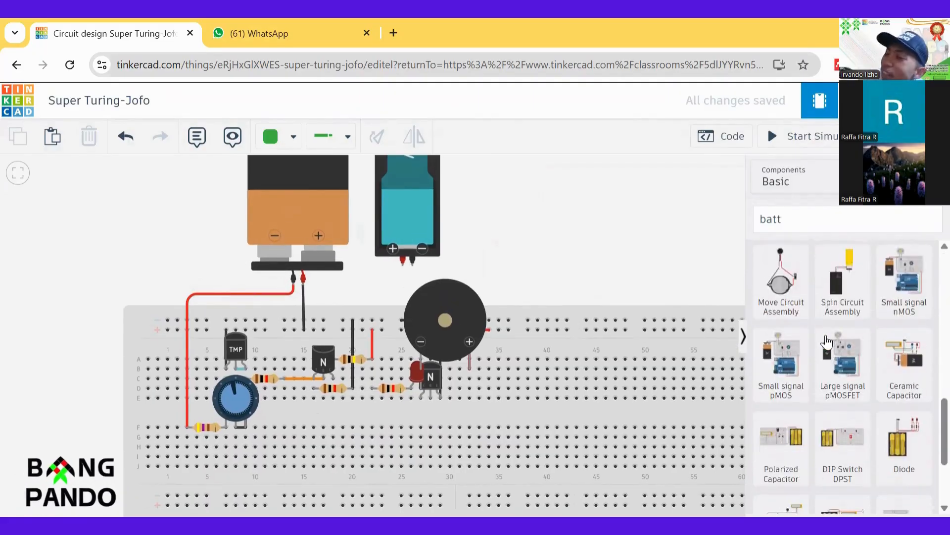
scroll(826, 341, up, 12)
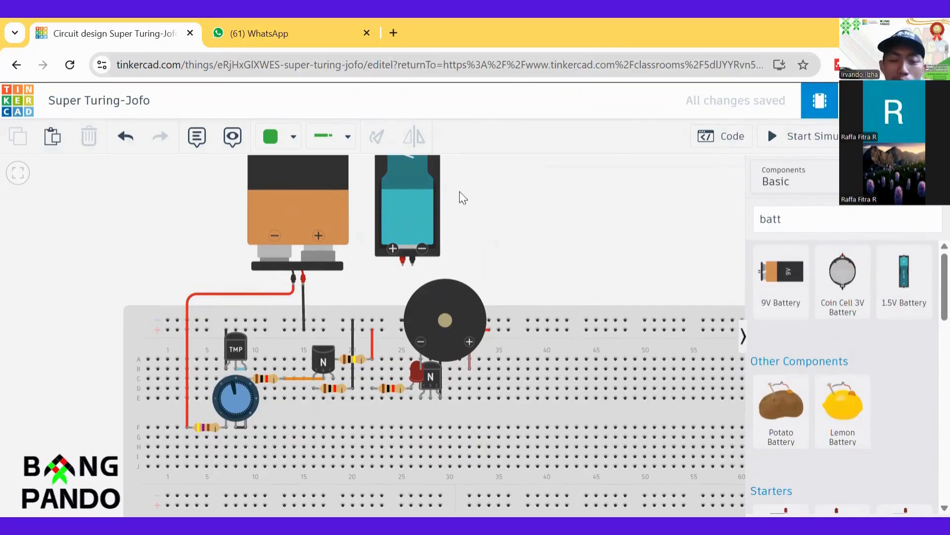
- Try to move the black wire's end from the 9V battery's positive terminal towards the 1.5V battery, and undo the move
click(430, 198)
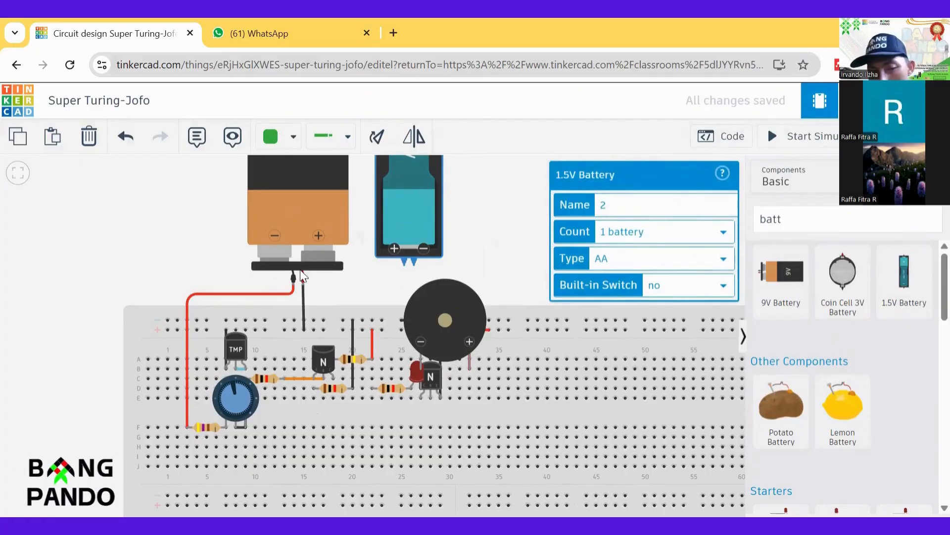
click(304, 283)
drag(304, 283, 401, 286)
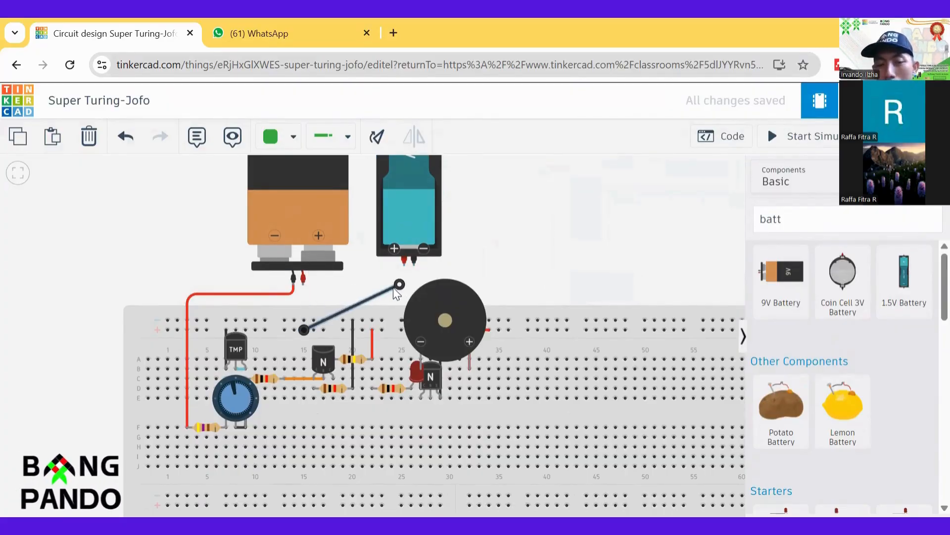
key(ctrl+z)
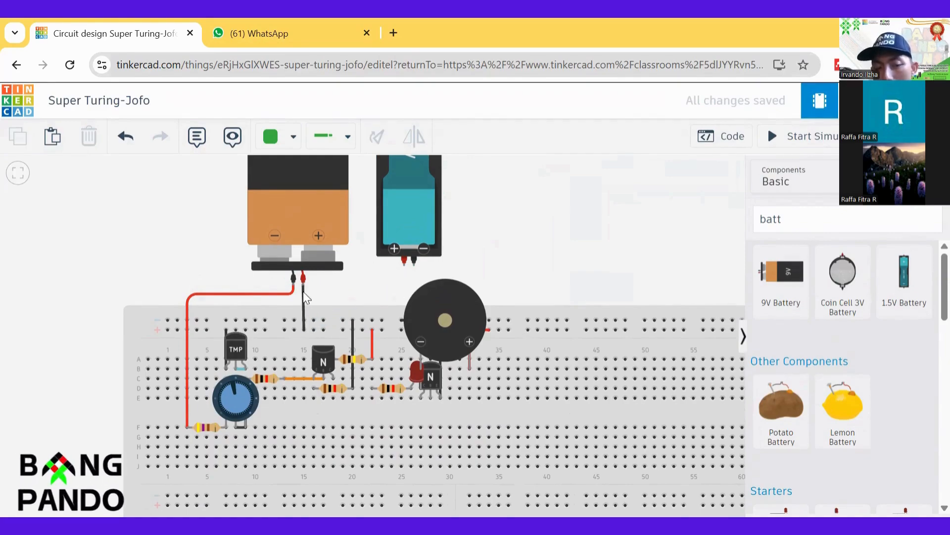
- Move the black wire's end to the 1.5V battery's positive terminal and the red wire's end to its negative terminal
click(305, 296)
drag(303, 281, 404, 264)
click(291, 291)
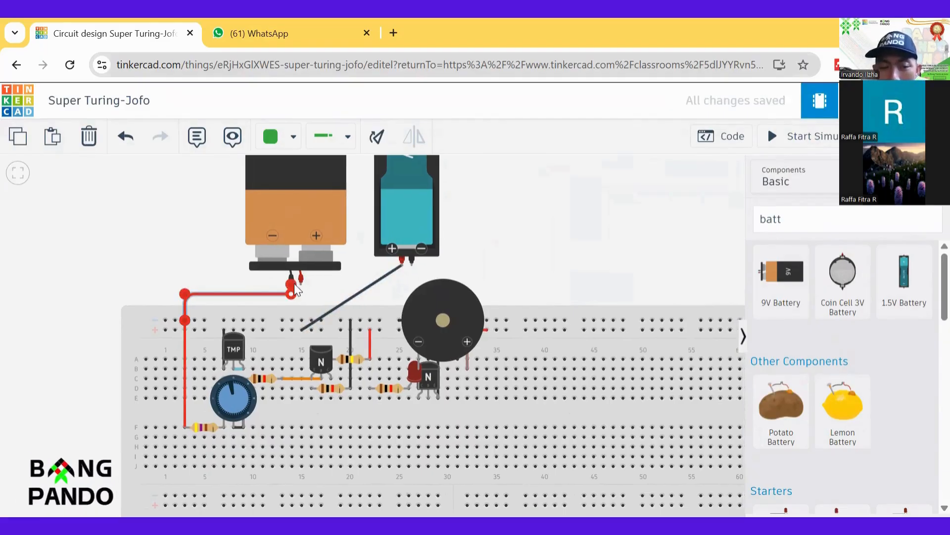
drag(294, 284, 412, 265)
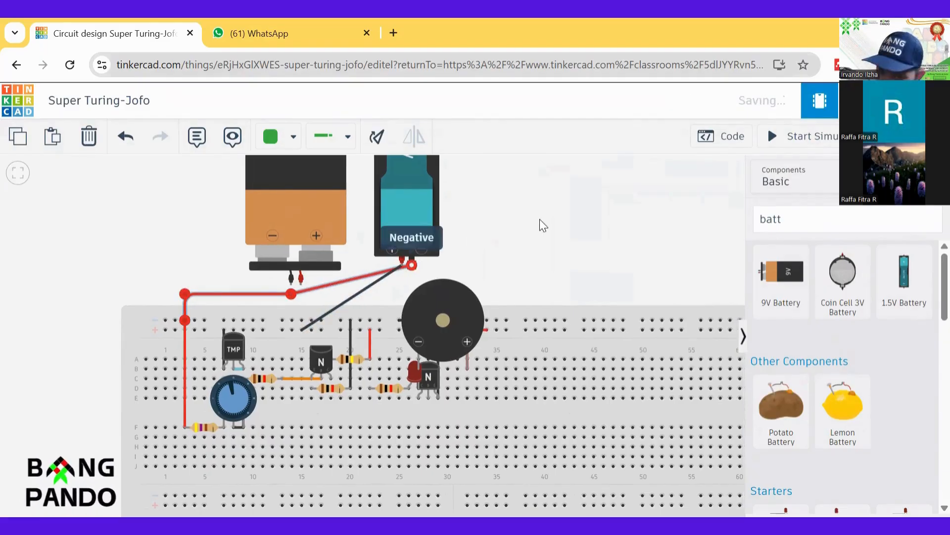
click(539, 219)
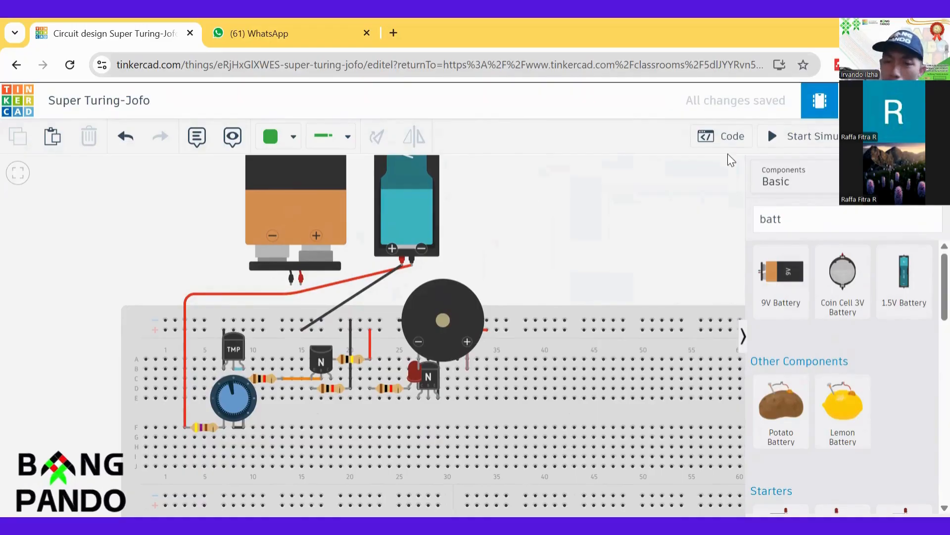
- Simulate the circuit on the 1.5V battery, turning the potentiometer knob to test the response, and stop the simulation
click(798, 137)
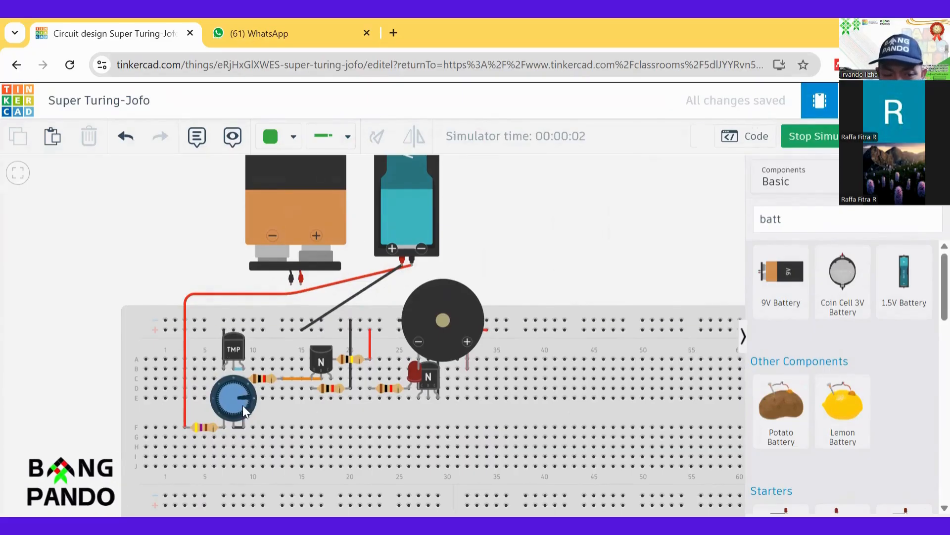
drag(259, 381, 237, 378)
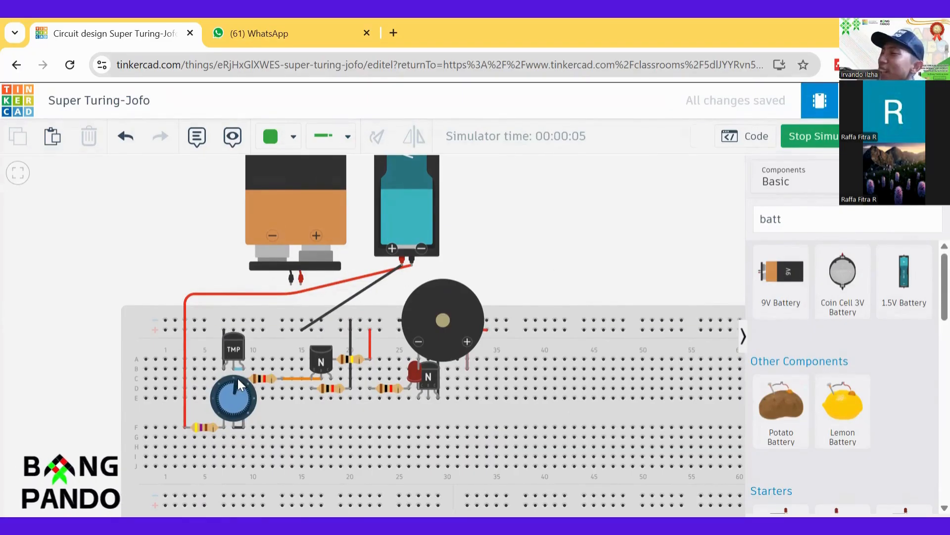
click(392, 195)
click(810, 134)
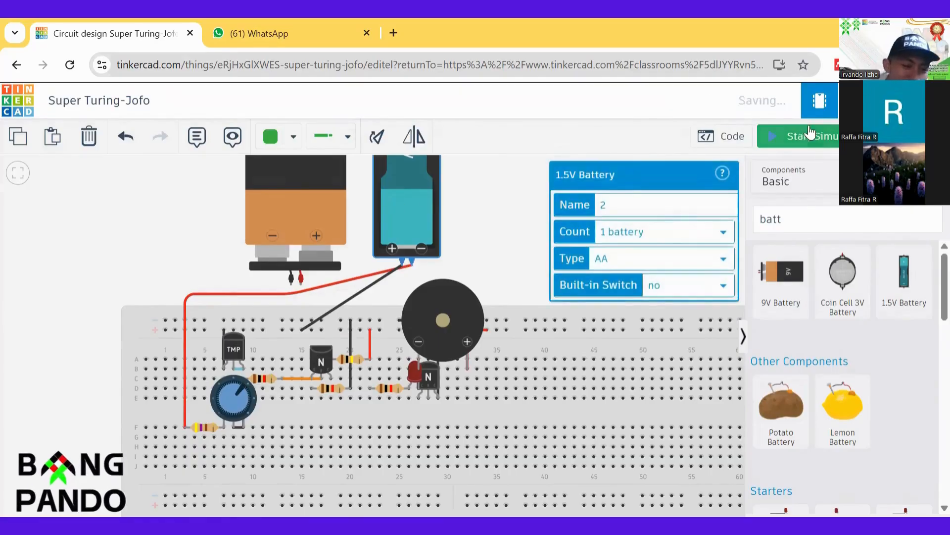
- Set the 1.5V battery's count to 2 batteries
click(657, 232)
click(649, 277)
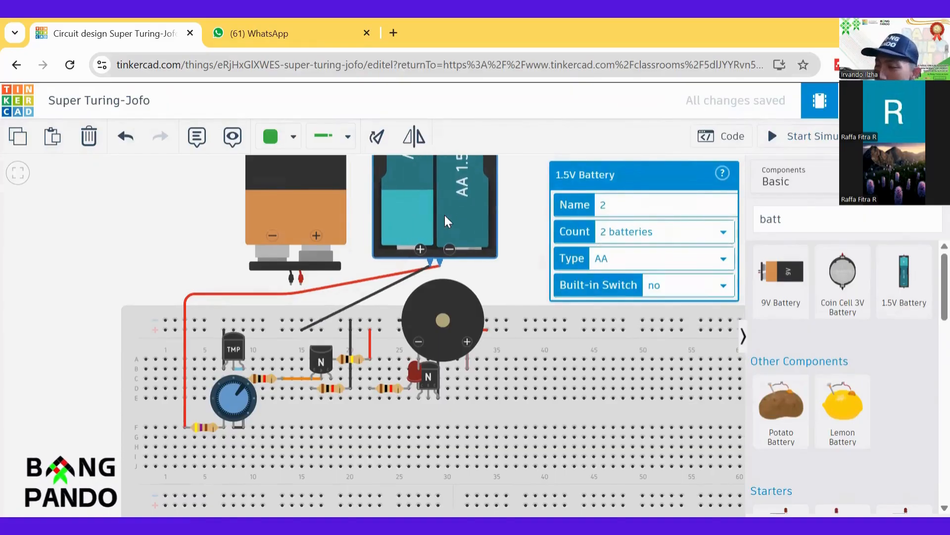
click(540, 220)
- Simulate the circuit with the two-battery supply, stop the simulation, and undo the accidental move of the potentiometer
click(828, 140)
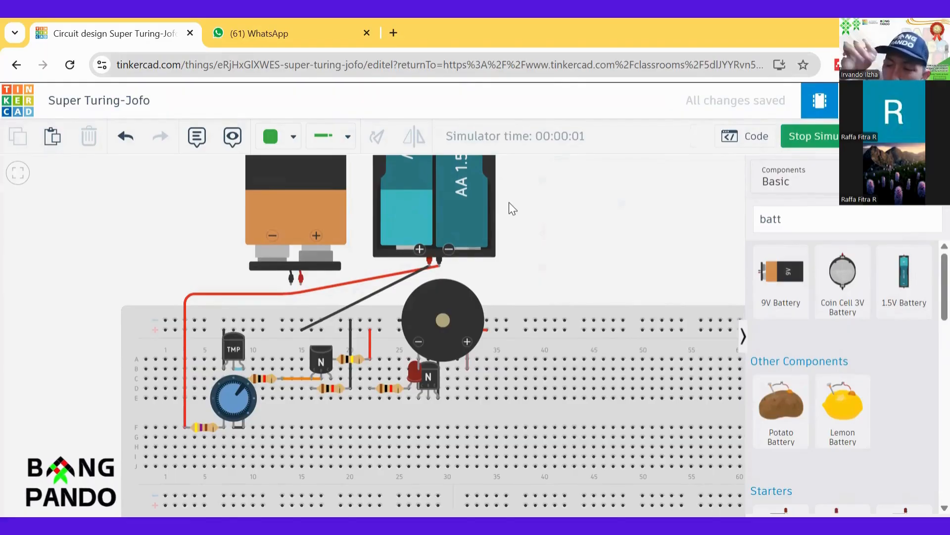
click(474, 203)
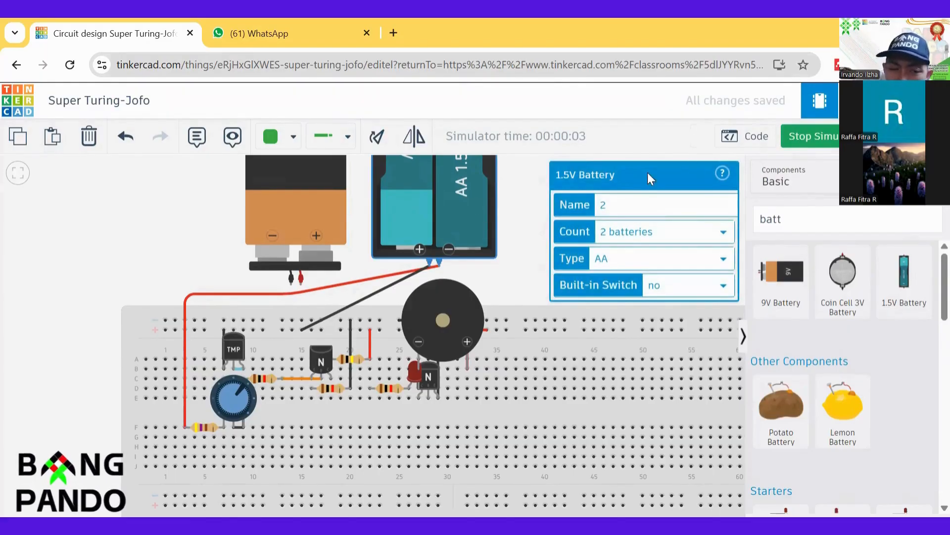
click(846, 136)
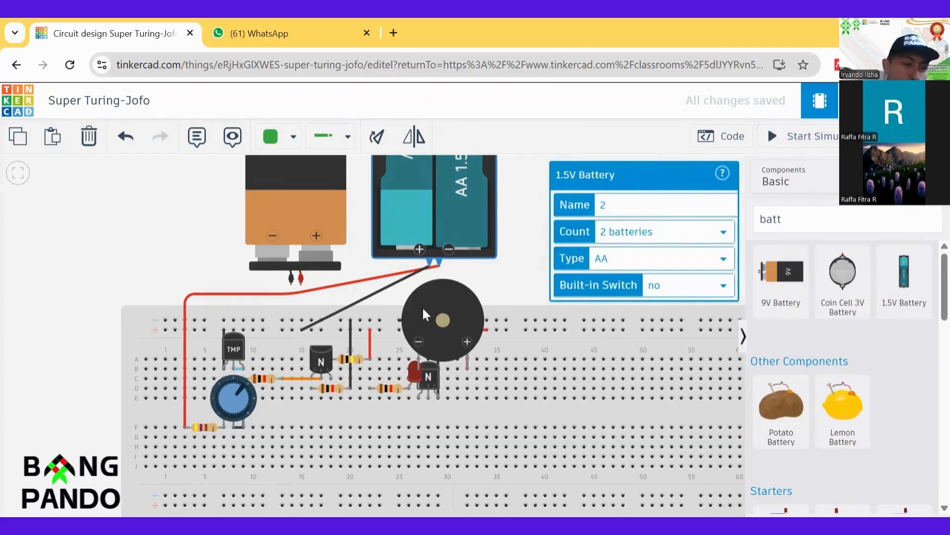
drag(242, 388, 248, 408)
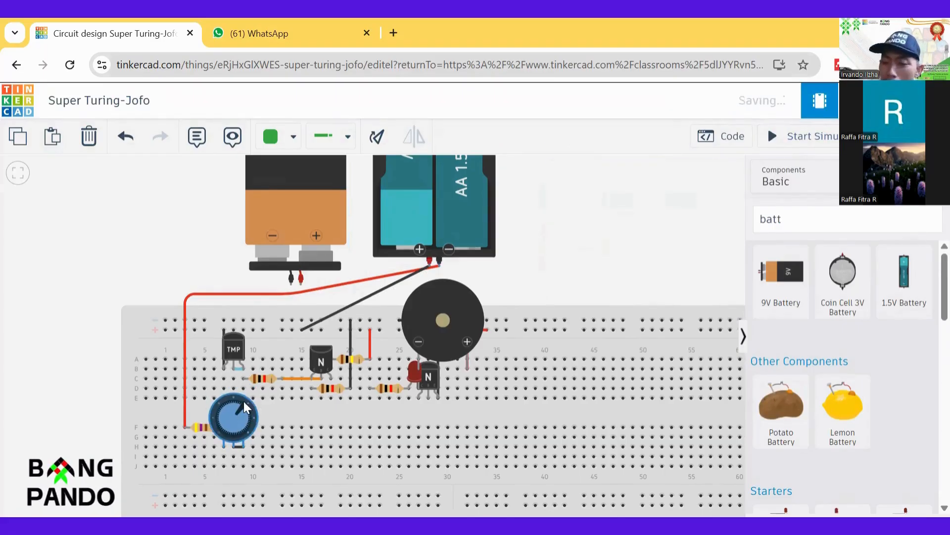
key(ctrl+z)
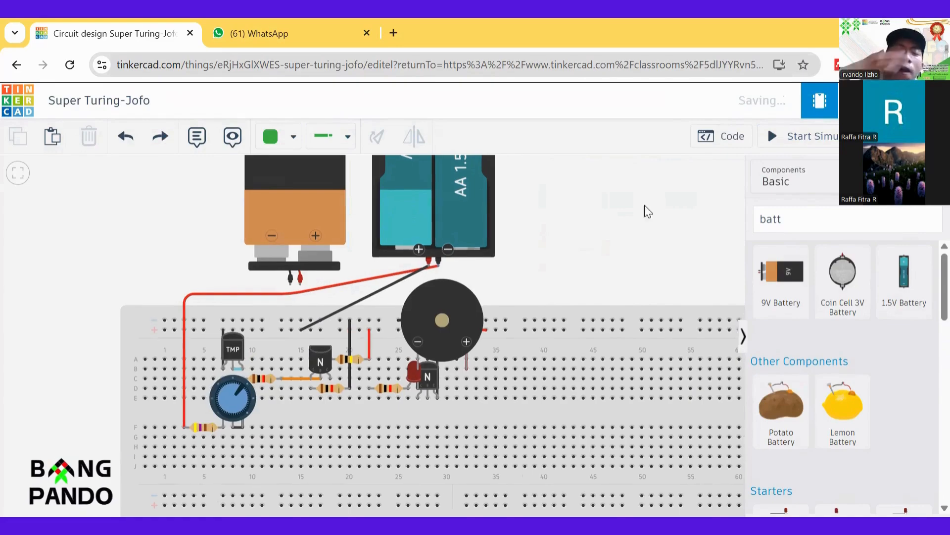
- Move the red wire's end from the 1.5V battery back to the 9V battery's negative terminal
click(435, 270)
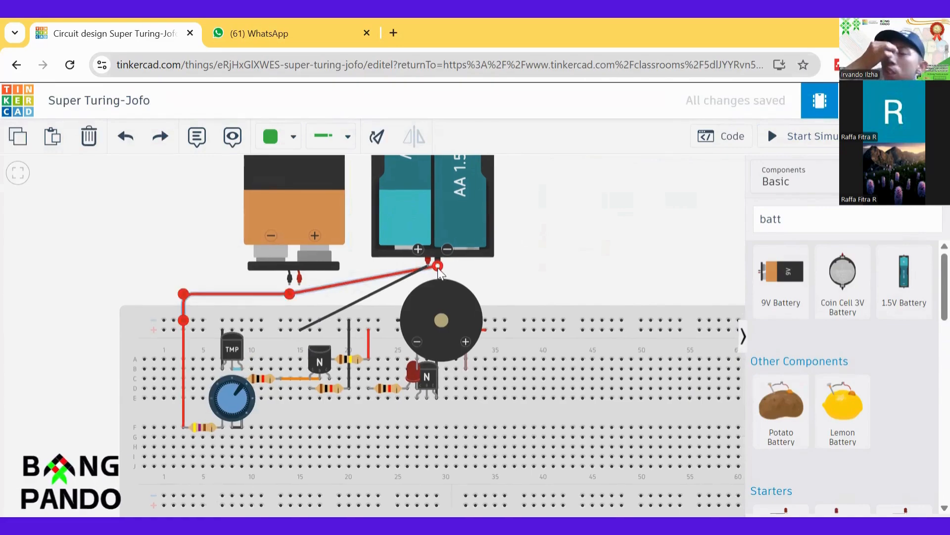
drag(436, 270, 290, 285)
- Try to move the black wire's end off the 1.5V battery's positive terminal, and delete the stray green wire
click(426, 267)
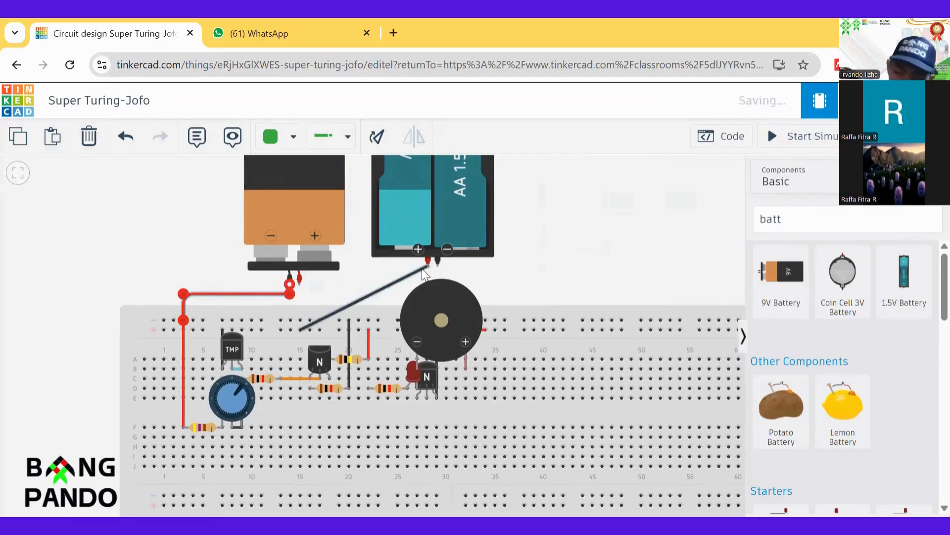
drag(428, 270, 301, 320)
key(ctrl+z)
click(300, 320)
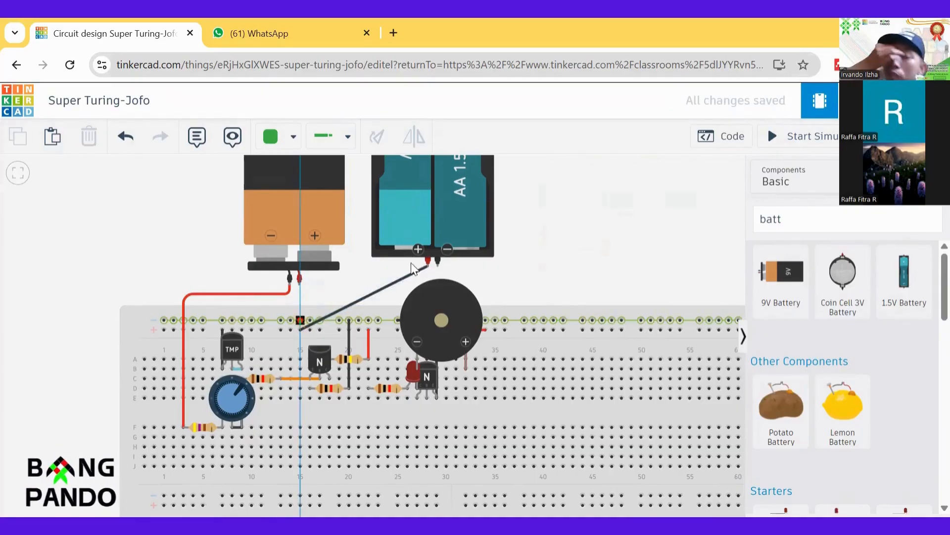
click(378, 274)
click(339, 319)
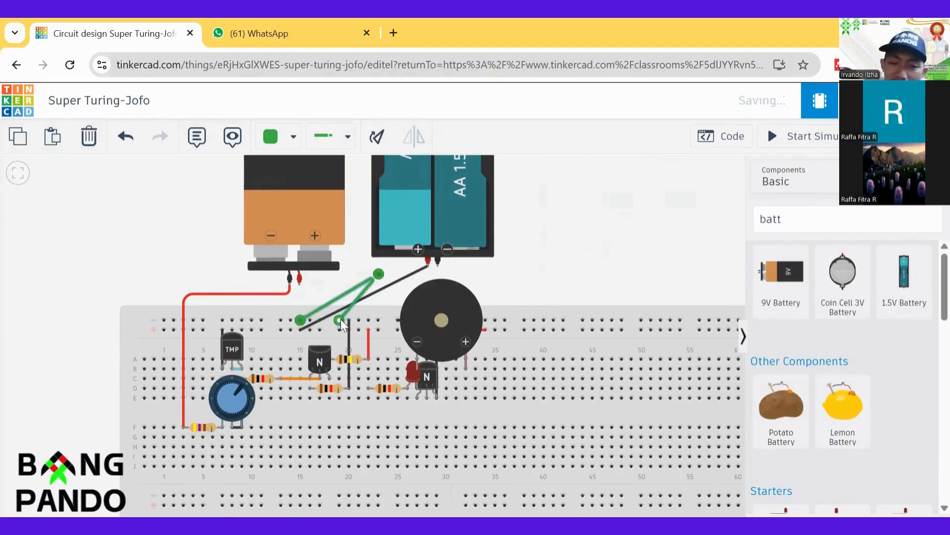
key(Delete)
- Move the black wire's end from the 1.5V battery's positive terminal to the breadboard's upper negative rail
click(413, 271)
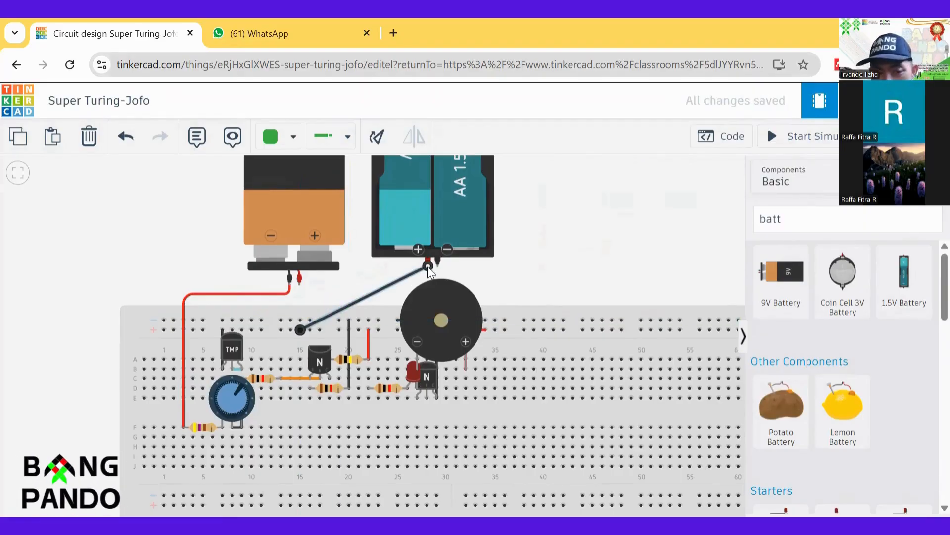
drag(428, 266, 308, 322)
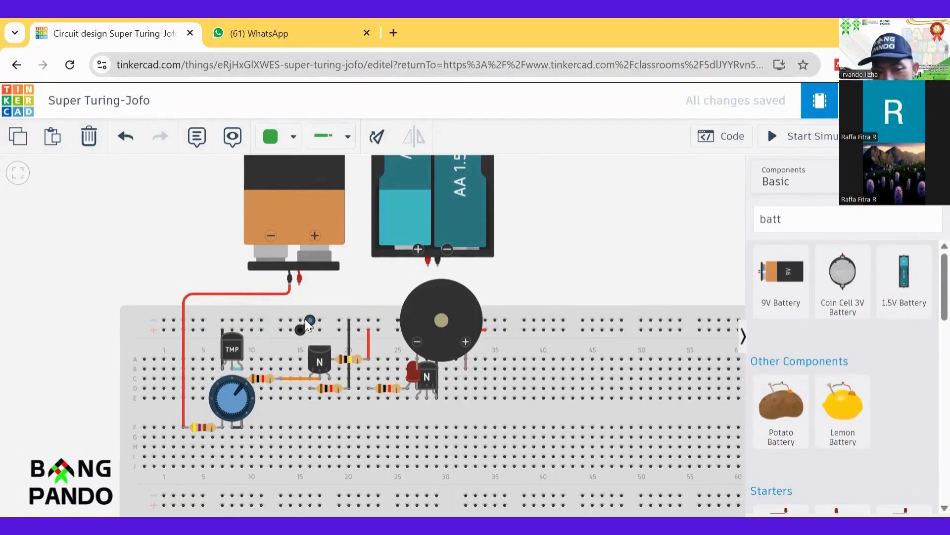
scroll(309, 324, up, 5)
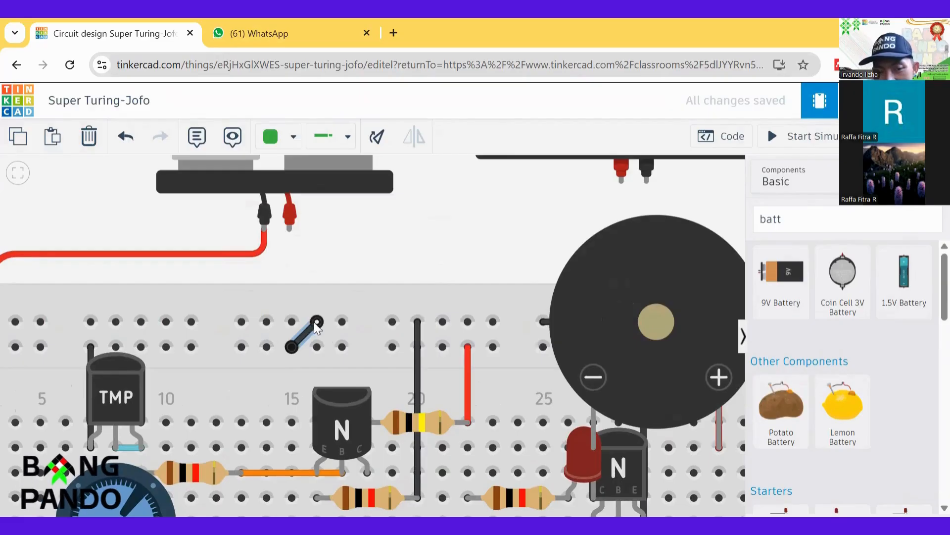
mouse_move(317, 327)
mouse_down()
mouse_move(297, 333)
mouse_move(324, 324)
mouse_up()
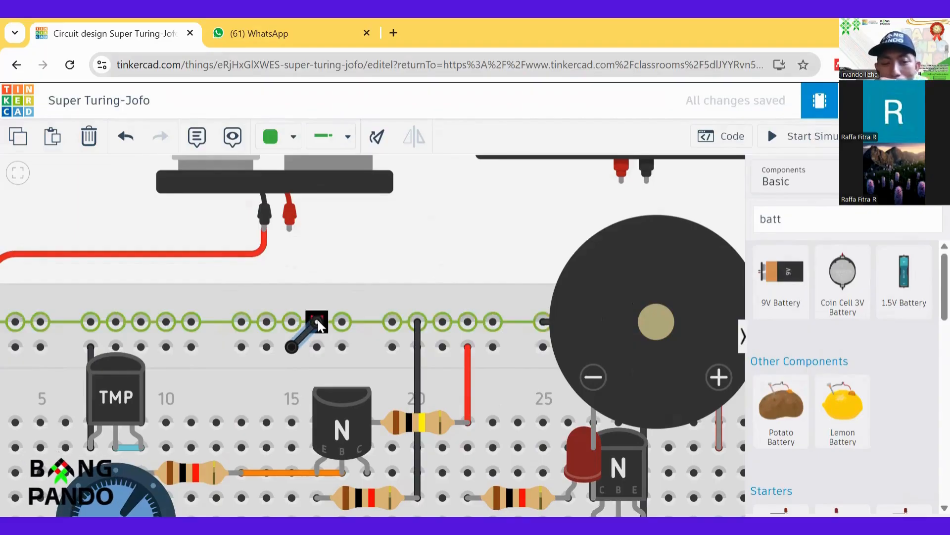
- Try to drag the short black wire's end off the negative rail, deleting the stray green wires drawn instead
click(318, 320)
click(343, 321)
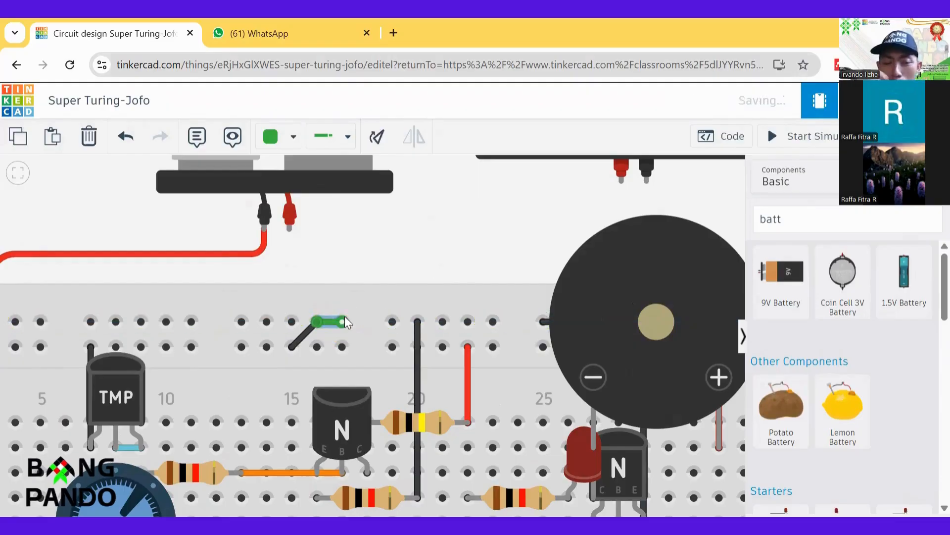
key(Delete)
click(311, 325)
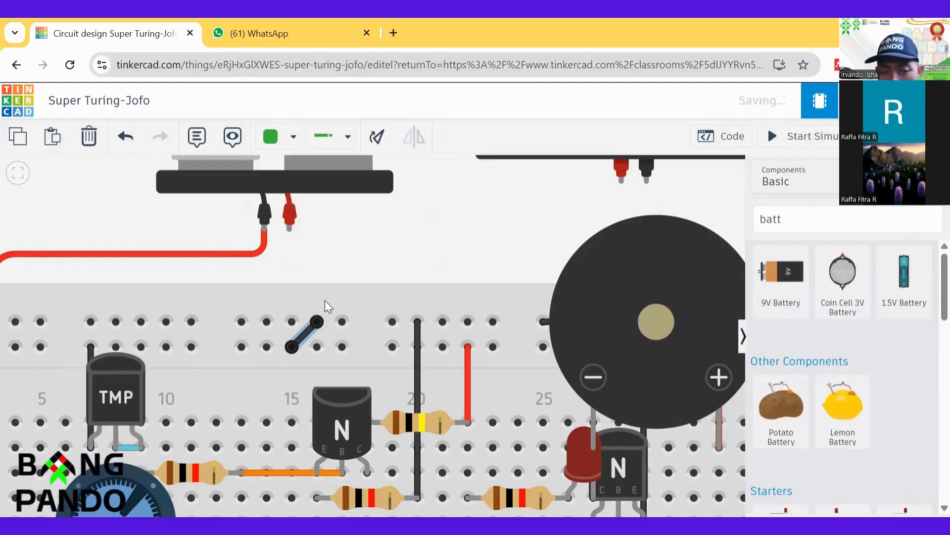
mouse_move(317, 321)
mouse_down()
mouse_move(283, 238)
mouse_move(316, 318)
mouse_up()
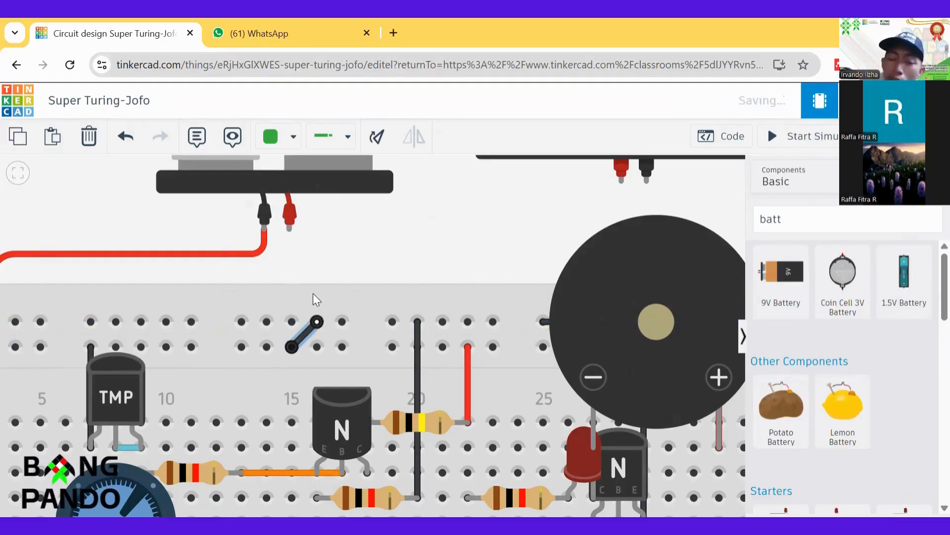
click(317, 320)
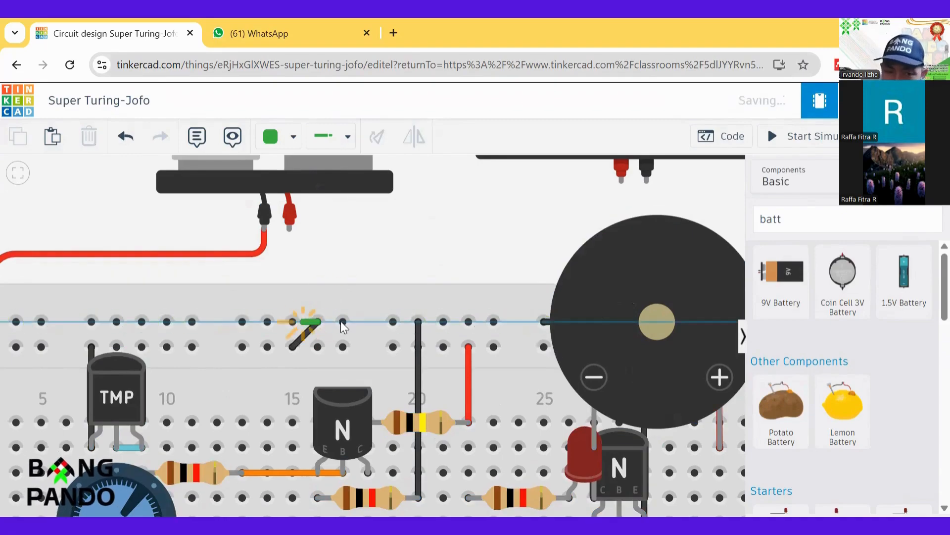
click(344, 320)
key(Delete)
- Delete the short black wire joining the breadboard's upper power rails
click(313, 327)
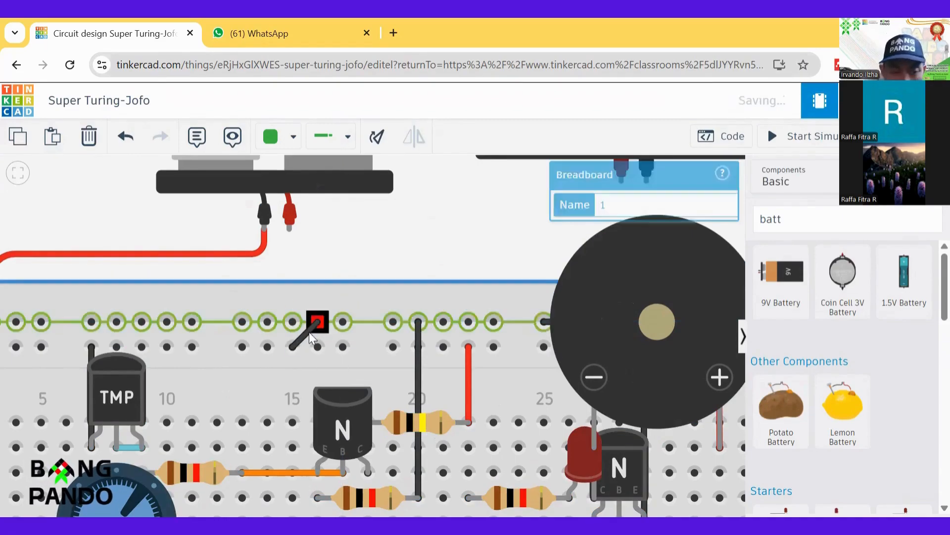
click(303, 336)
key(Delete)
- Draw a green wire from the upper positive rail to the 9V battery's positive terminal, and undo it
scroll(296, 230, down, 1)
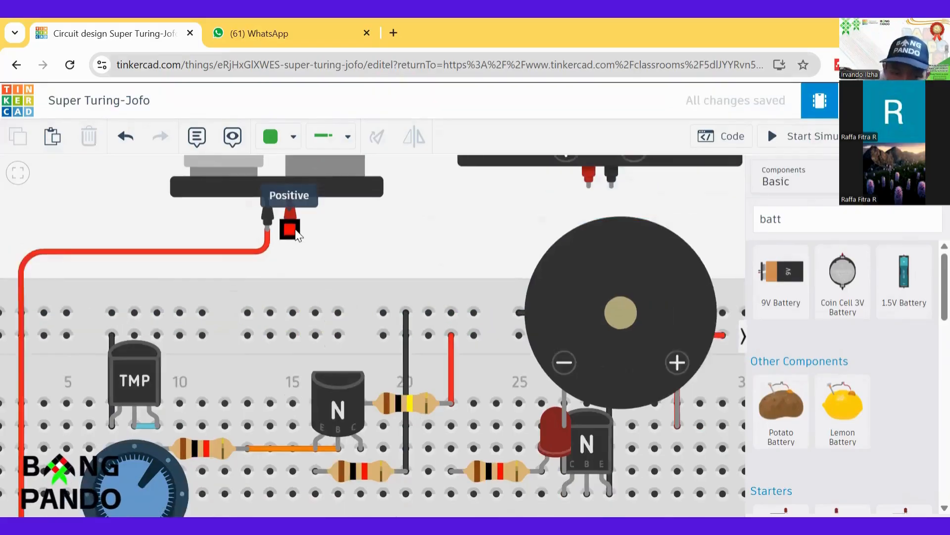
scroll(295, 230, down, 2)
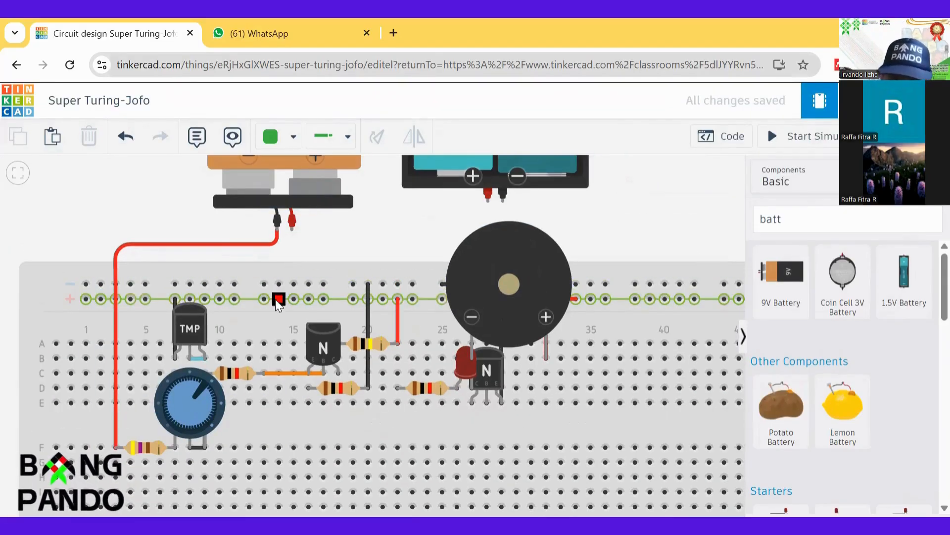
click(278, 299)
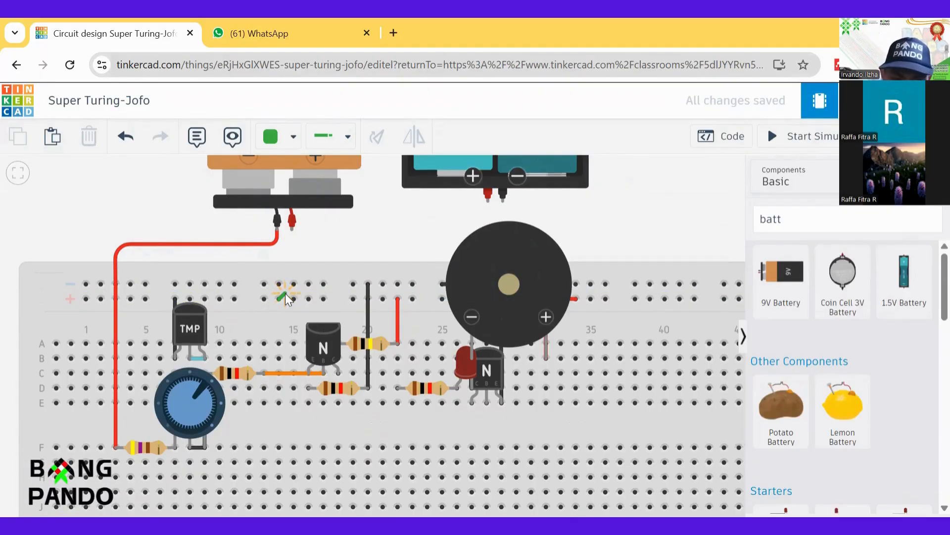
click(291, 228)
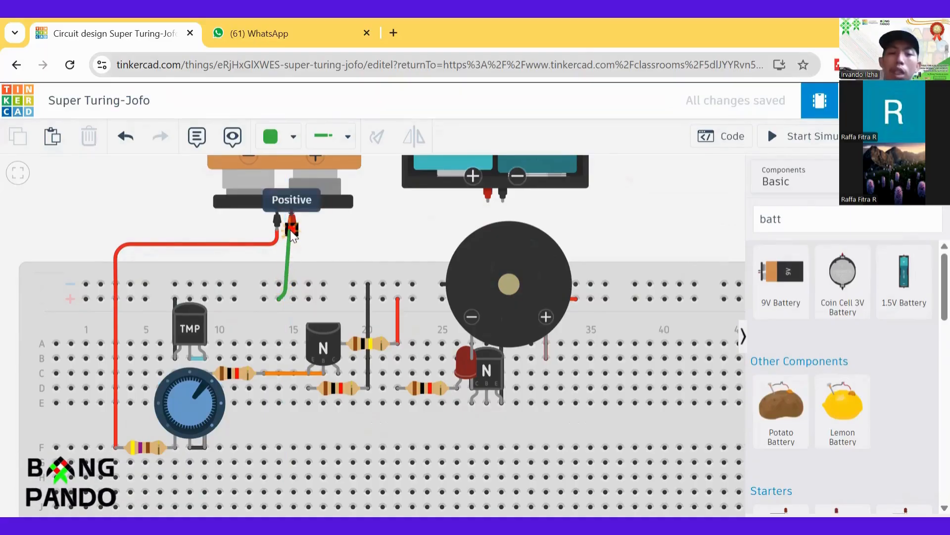
key(ctrl+z)
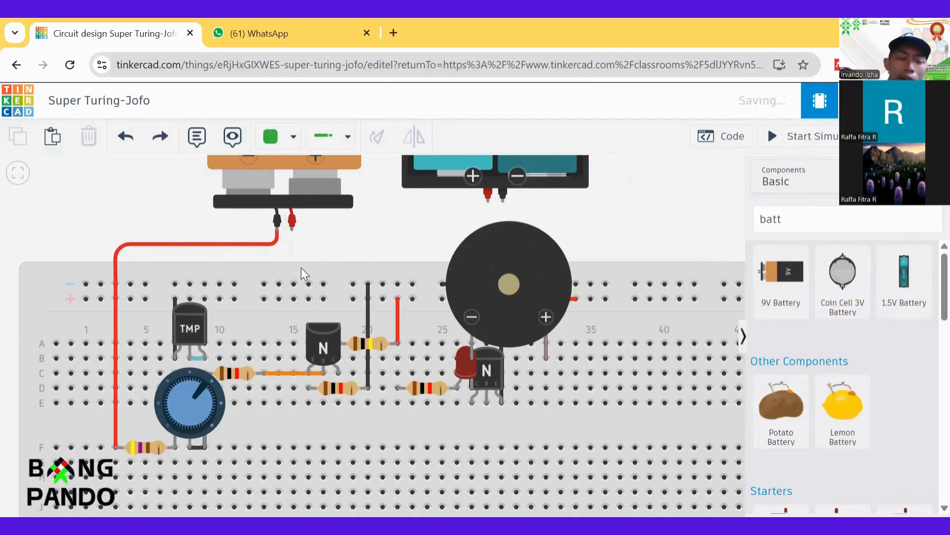
- Wire the upper positive rail near column 14 to the 9V battery's positive terminal with two bends, and colour the wire black
click(280, 299)
click(286, 288)
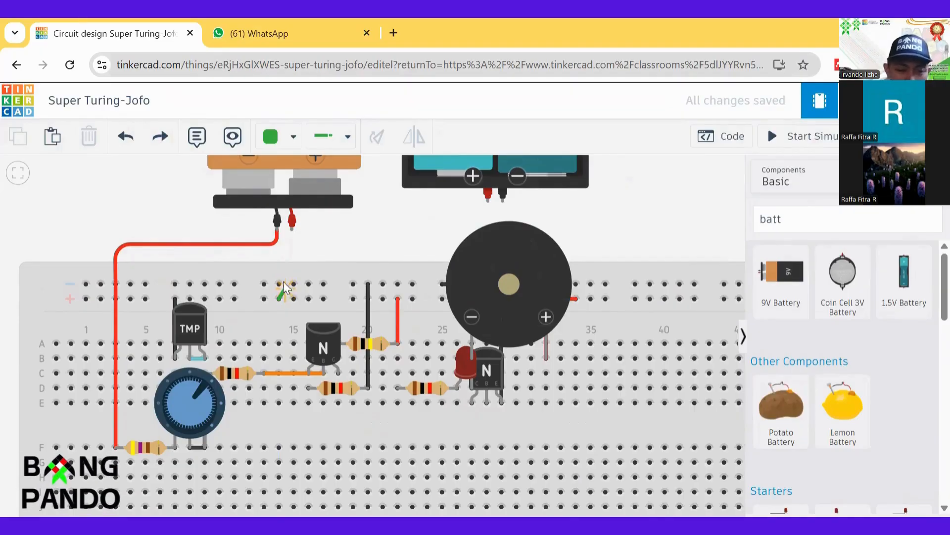
click(286, 232)
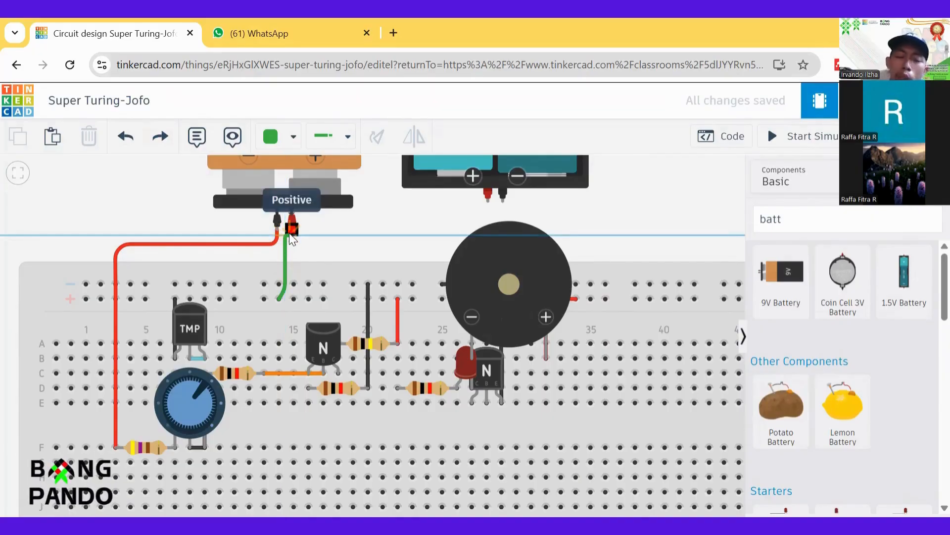
click(290, 230)
click(273, 133)
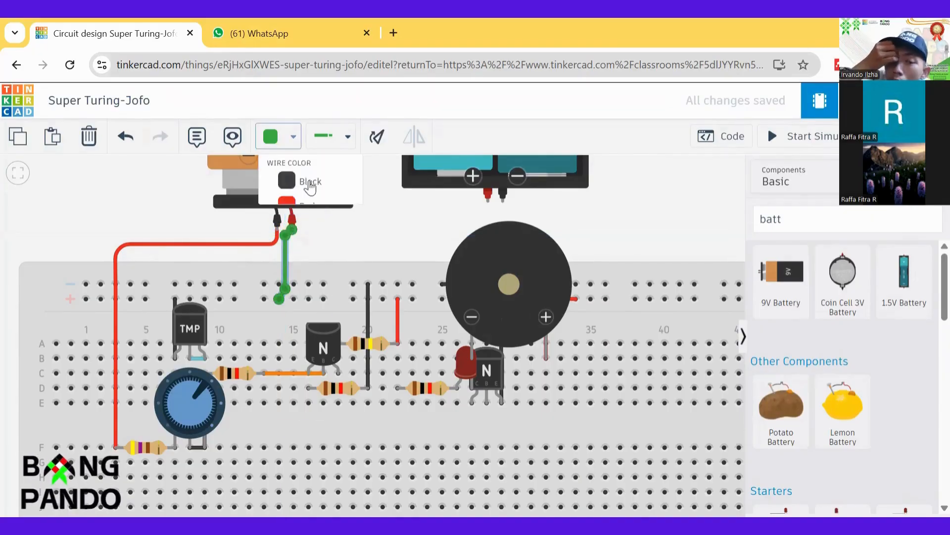
click(292, 186)
click(372, 230)
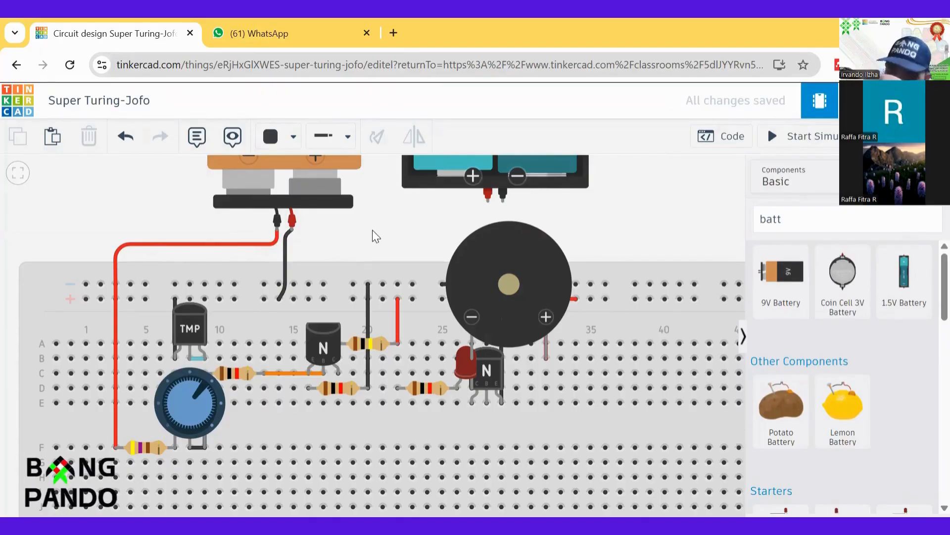
scroll(372, 229, down, 4)
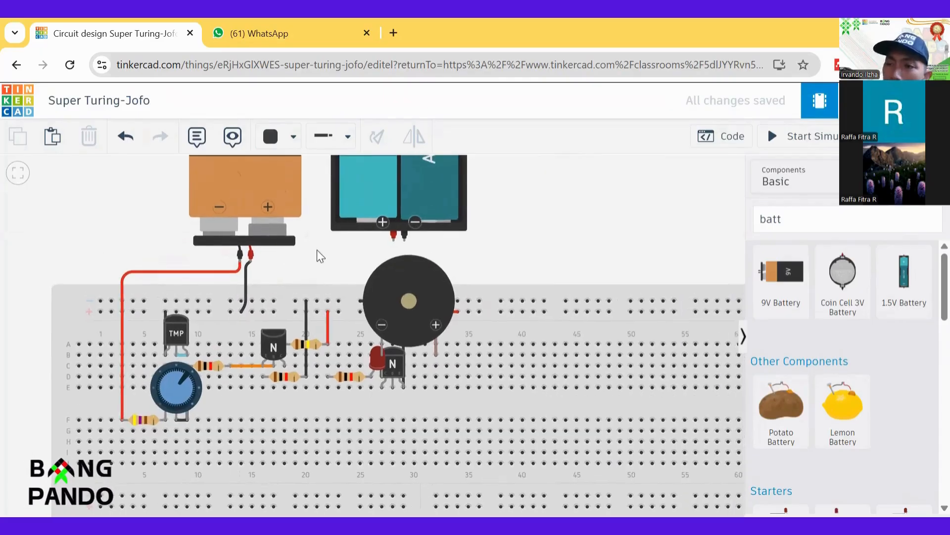
- Move the two-cell 1.5V battery slightly closer to the 9V battery and the buzzer
scroll(317, 250, down, 2)
scroll(316, 262, down, 1)
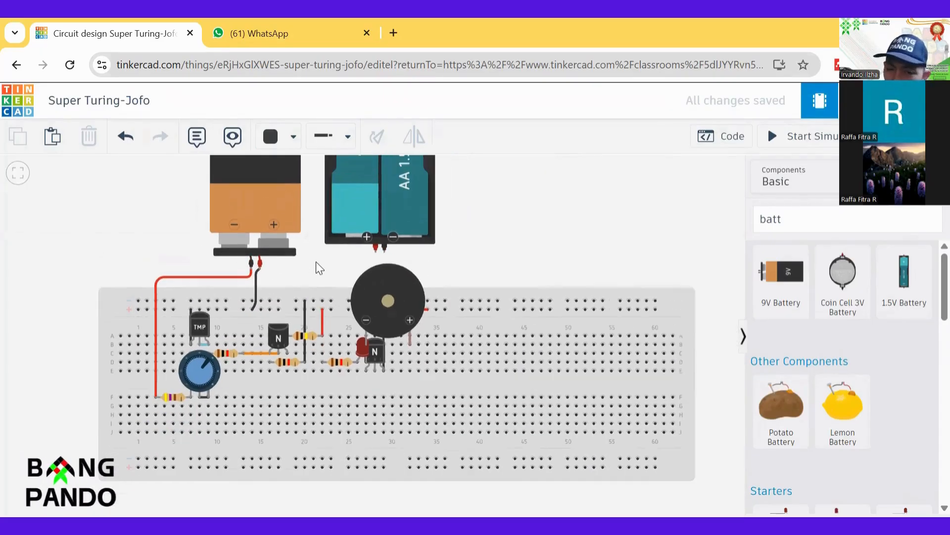
drag(373, 198, 363, 210)
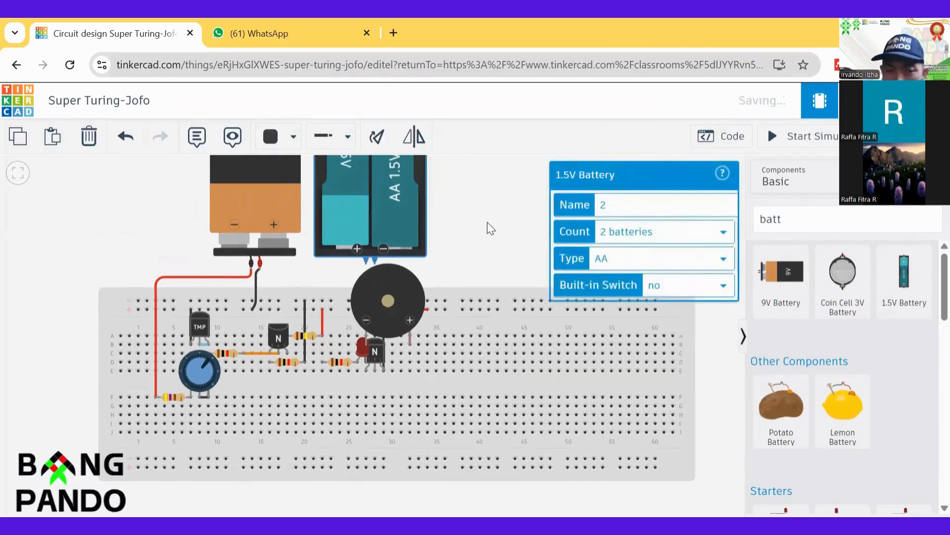
scroll(501, 229, down, 2)
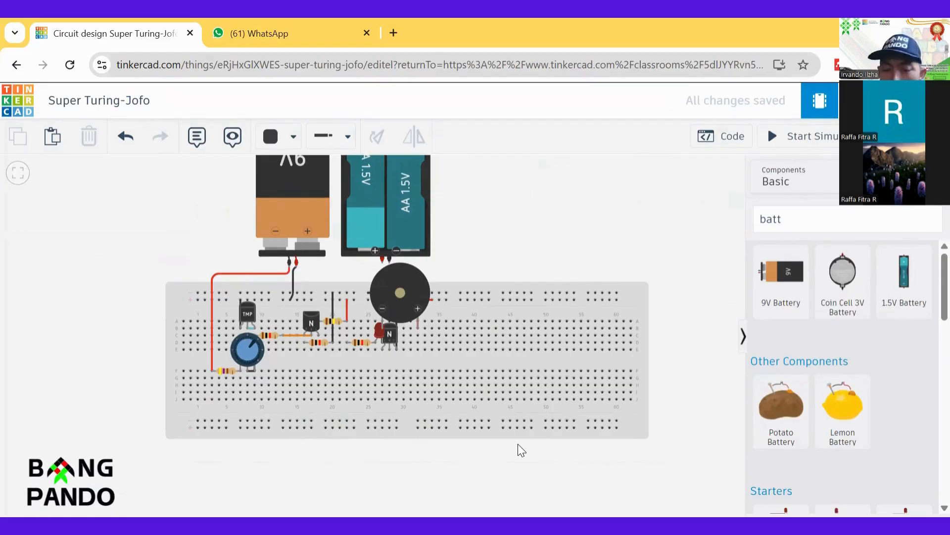
scroll(542, 213, up, 2)
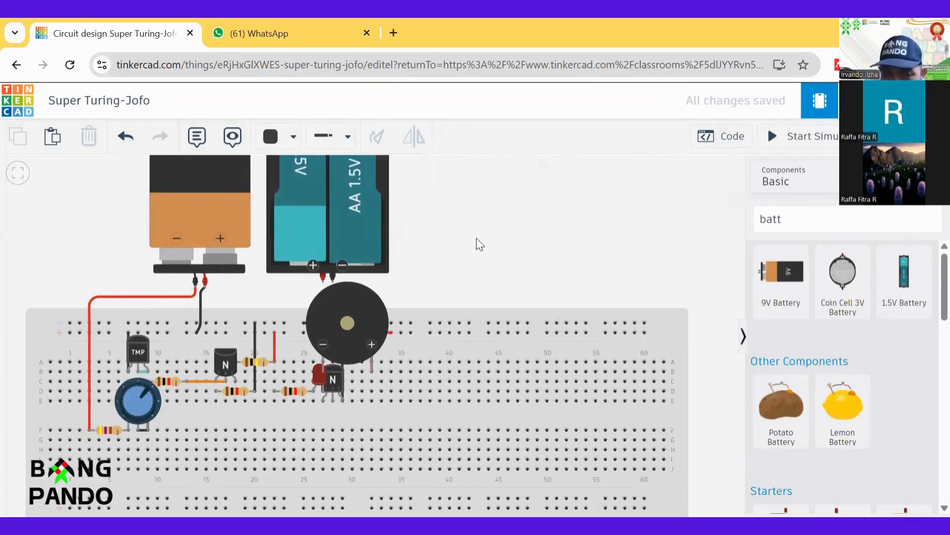
drag(477, 238, 541, 216)
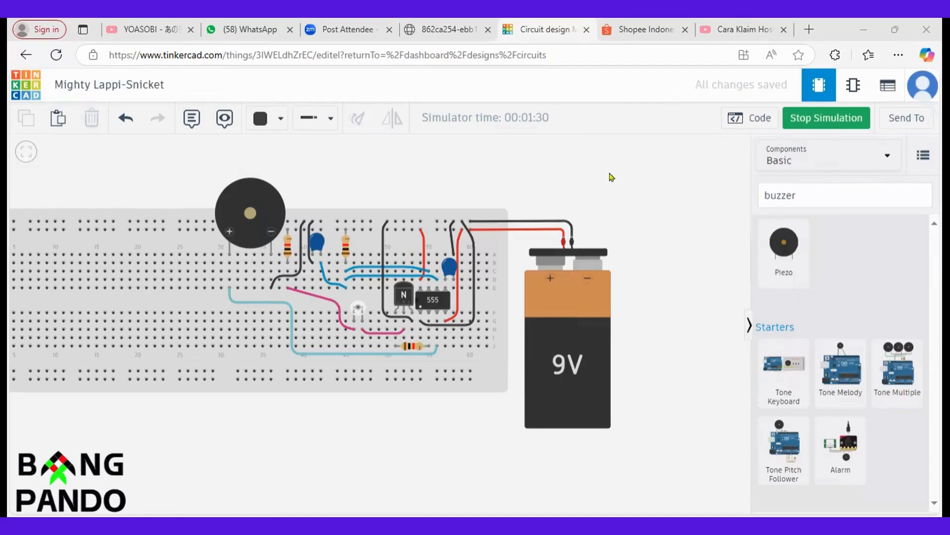
- Delete the 9V battery from the Mighty Lappi-Snicket circuit
drag(610, 187, 582, 159)
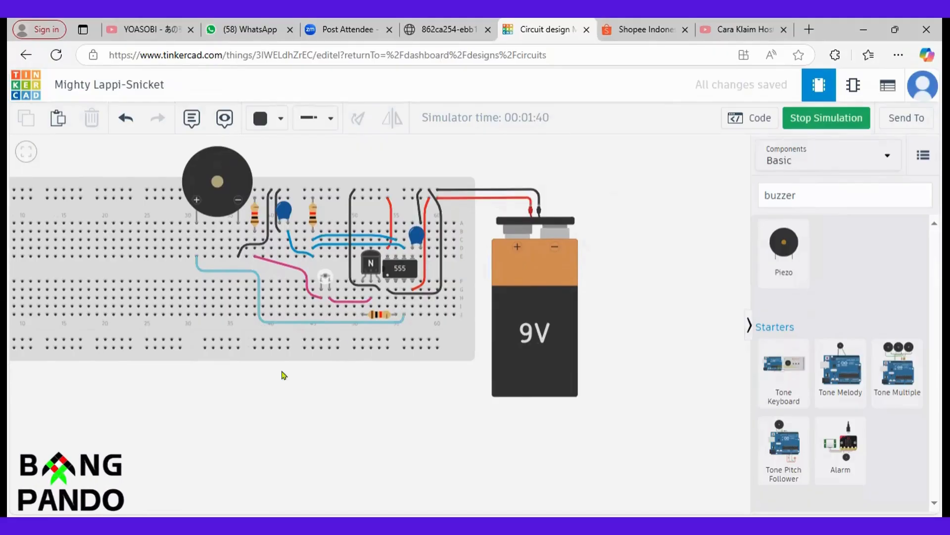
click(546, 283)
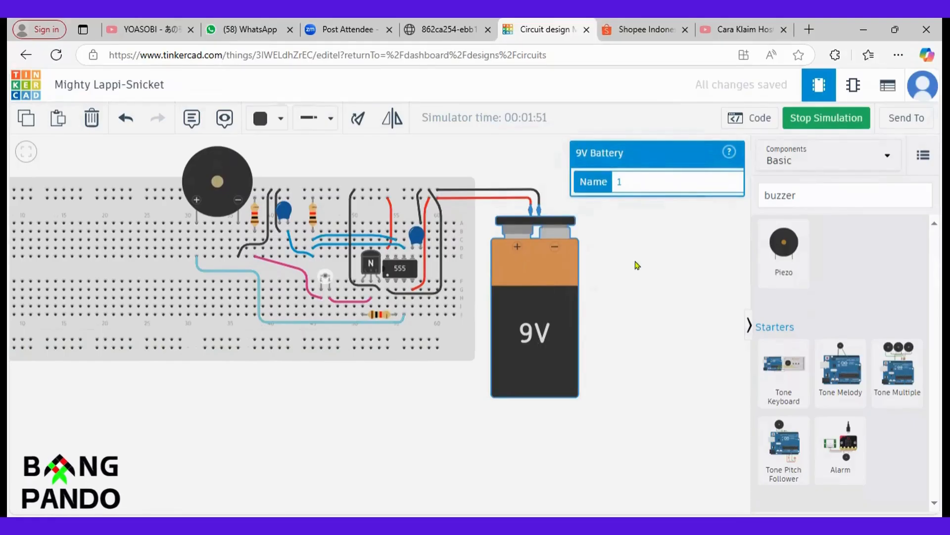
click(635, 265)
click(549, 274)
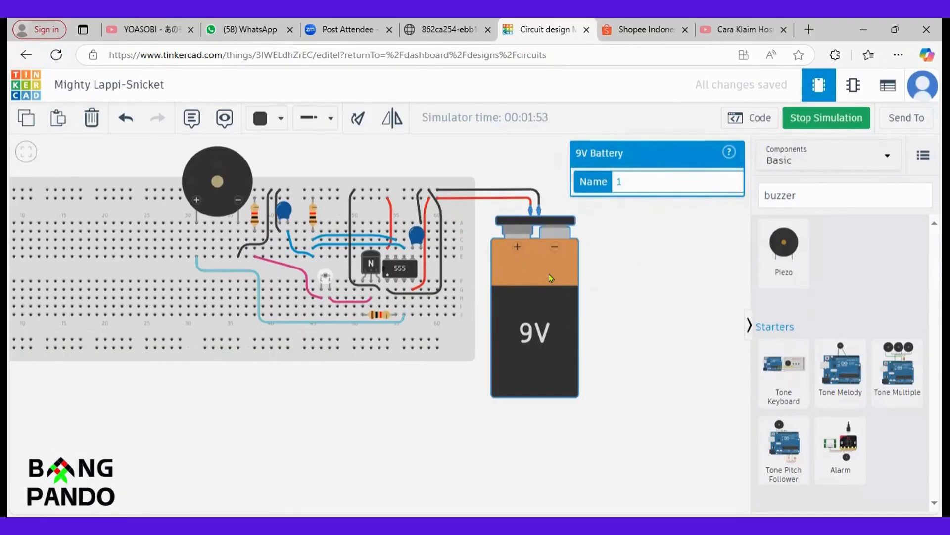
click(91, 126)
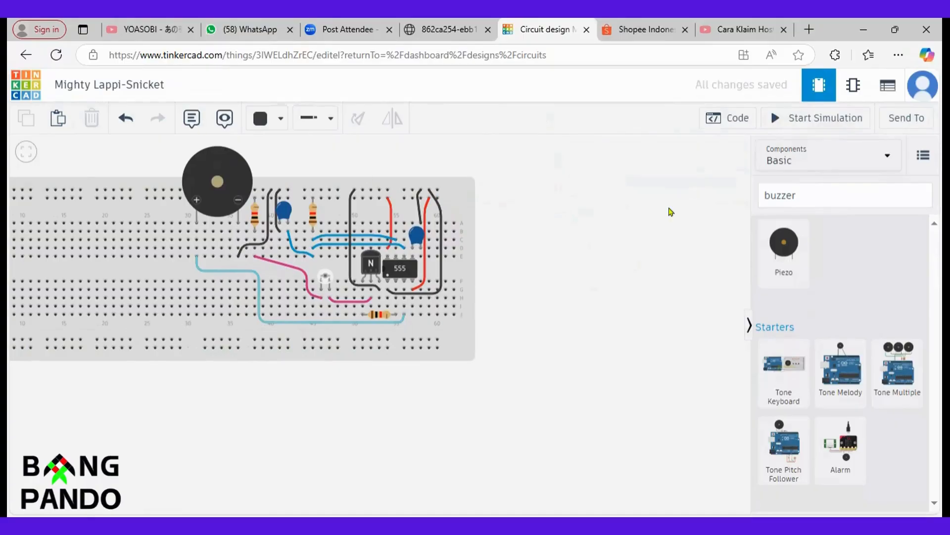
- Search the components for "sol", place a Solar Cell beside the breadboard and set its peak voltage to 9 V
double_click(820, 196)
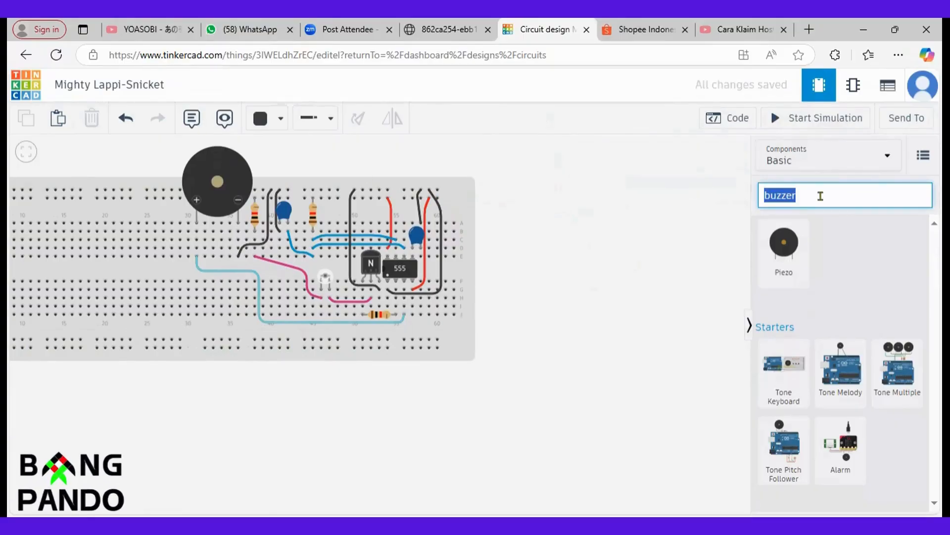
text(sol)
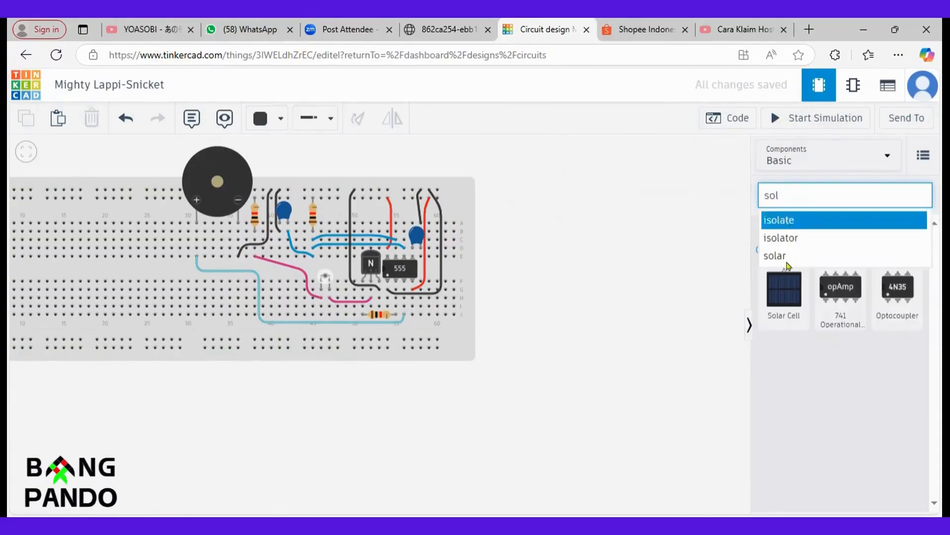
drag(784, 289, 613, 231)
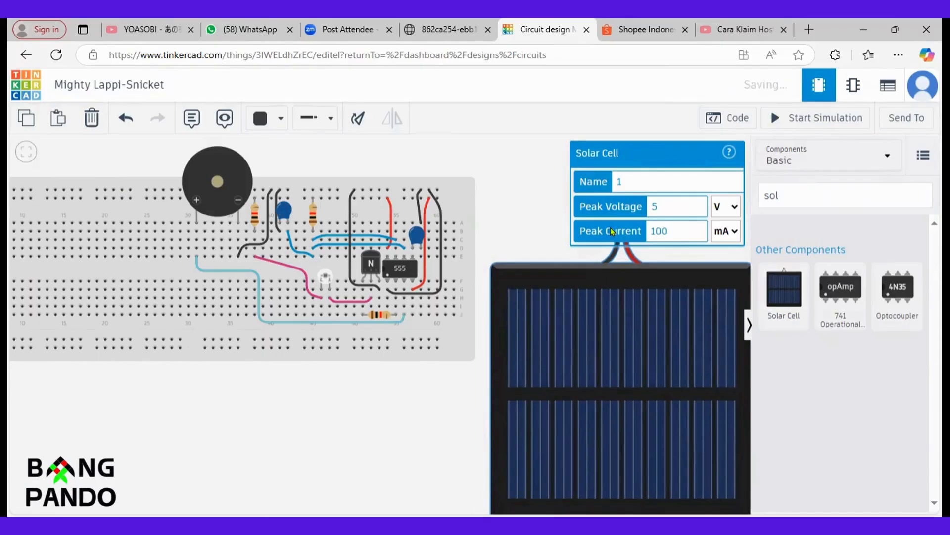
double_click(658, 206)
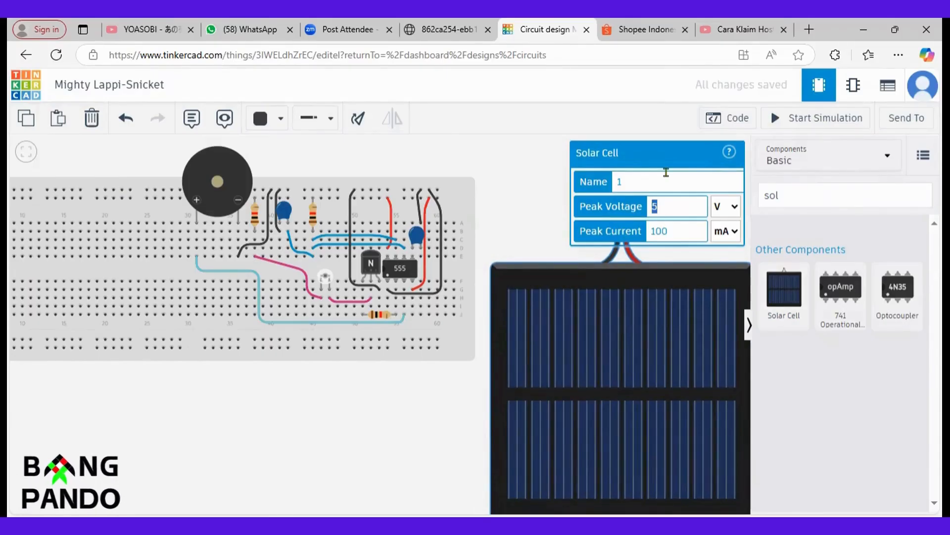
text(9)
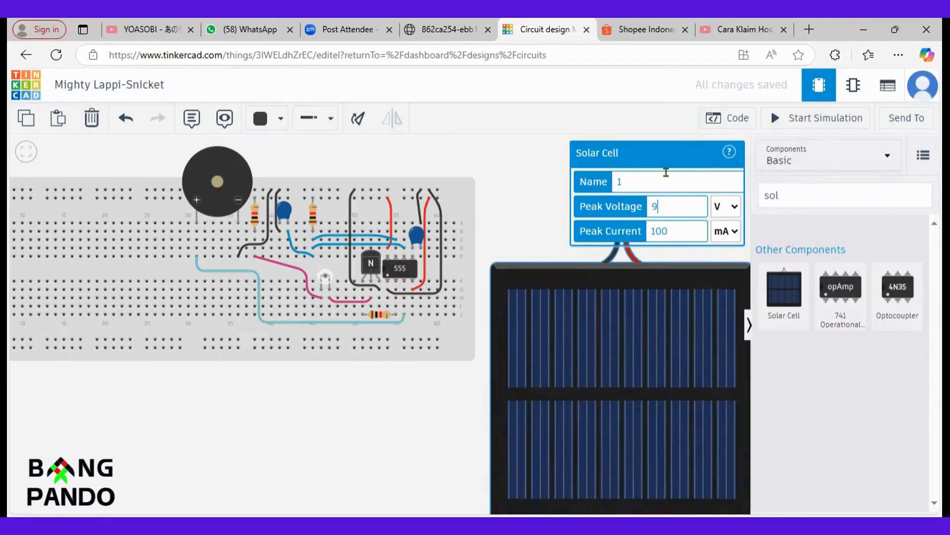
click(541, 187)
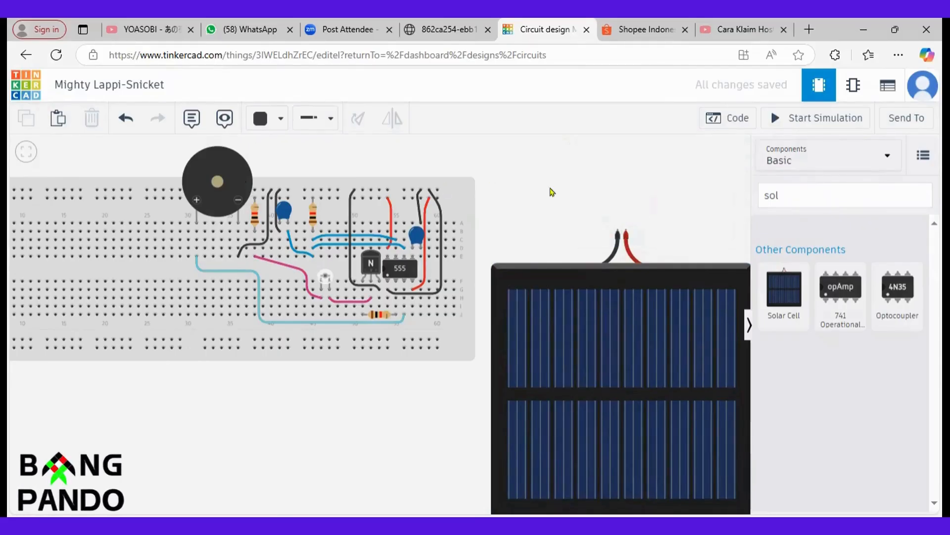
- Wire the solar cell's negative terminal to the breadboard's uppermost rail near column 60 with one bend
click(614, 230)
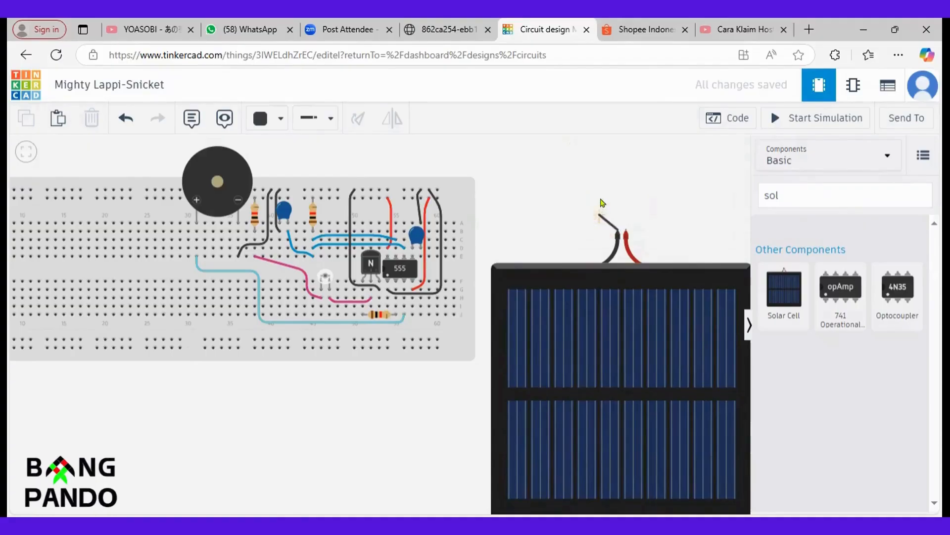
click(602, 191)
click(439, 190)
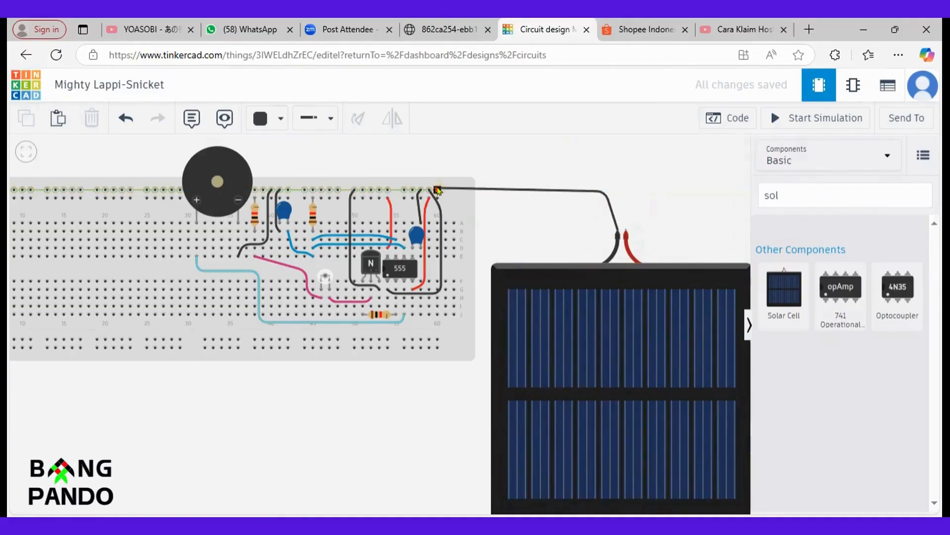
- Set the wire colour to red and wire the upper positive rail near column 60 to the solar cell's positive terminal with one bend
click(259, 119)
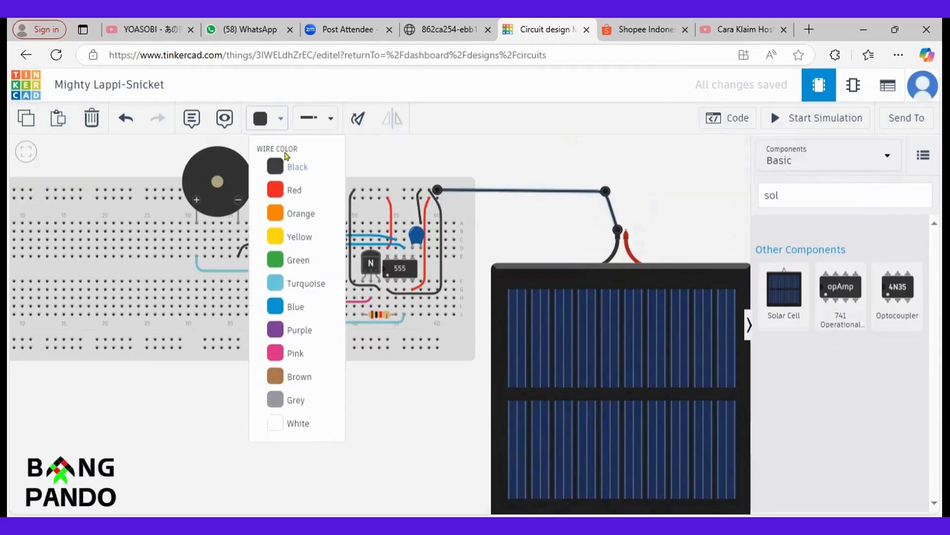
click(279, 186)
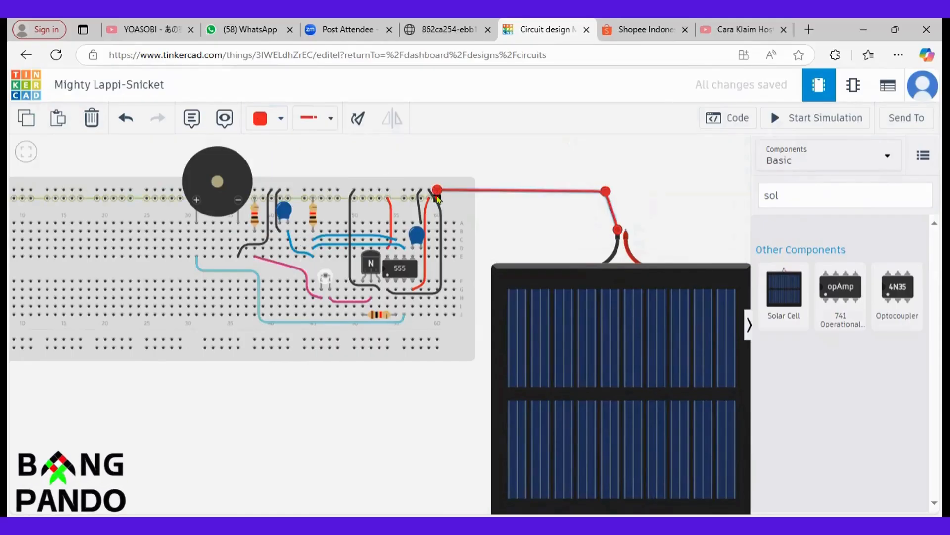
click(437, 198)
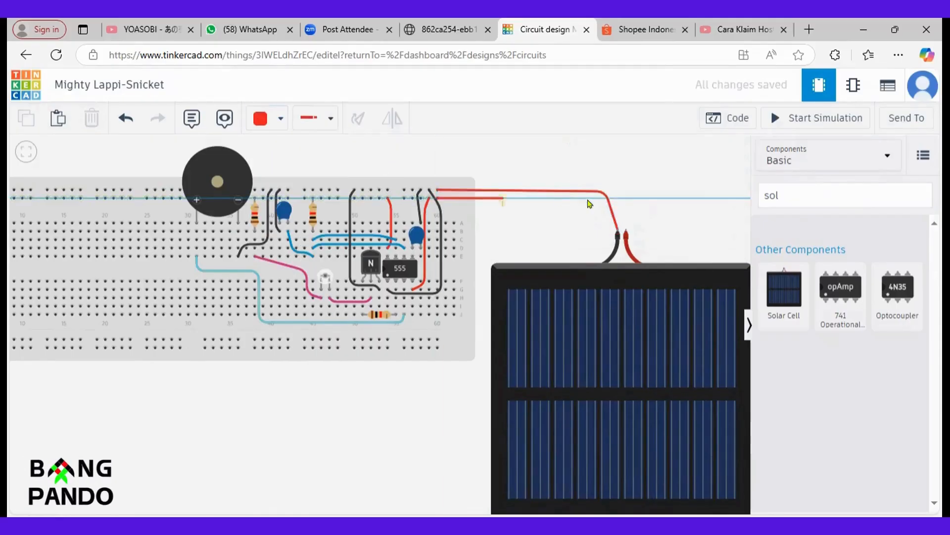
click(626, 198)
click(626, 229)
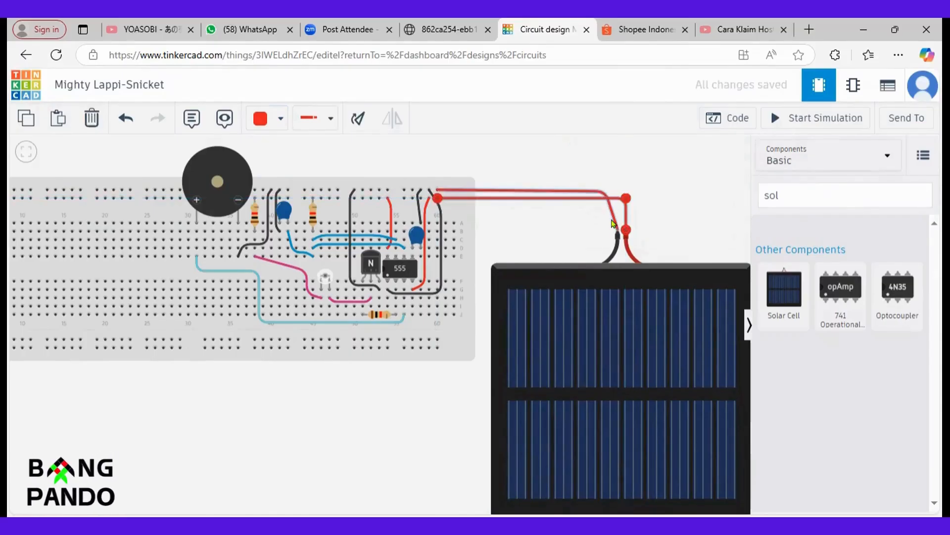
- Colour the wire on the solar cell's negative terminal black
click(274, 127)
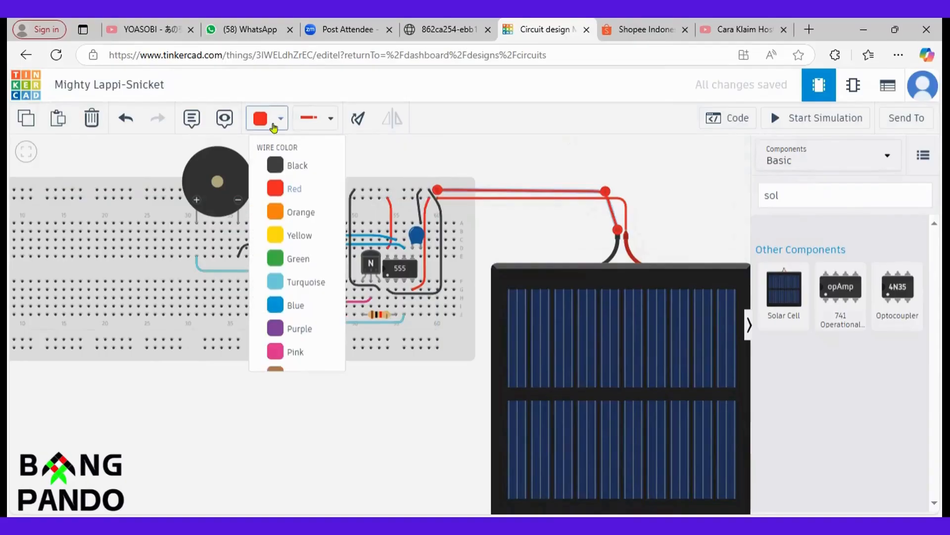
click(276, 163)
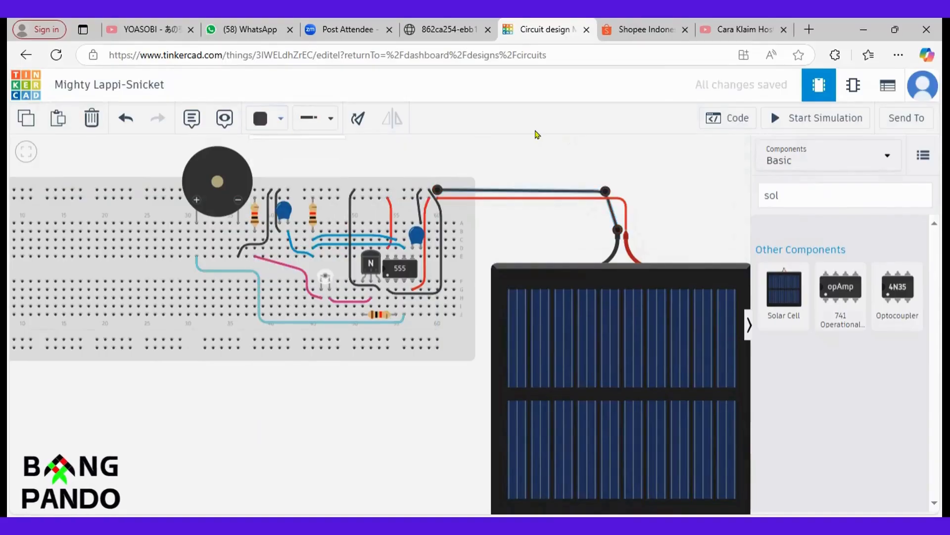
click(550, 152)
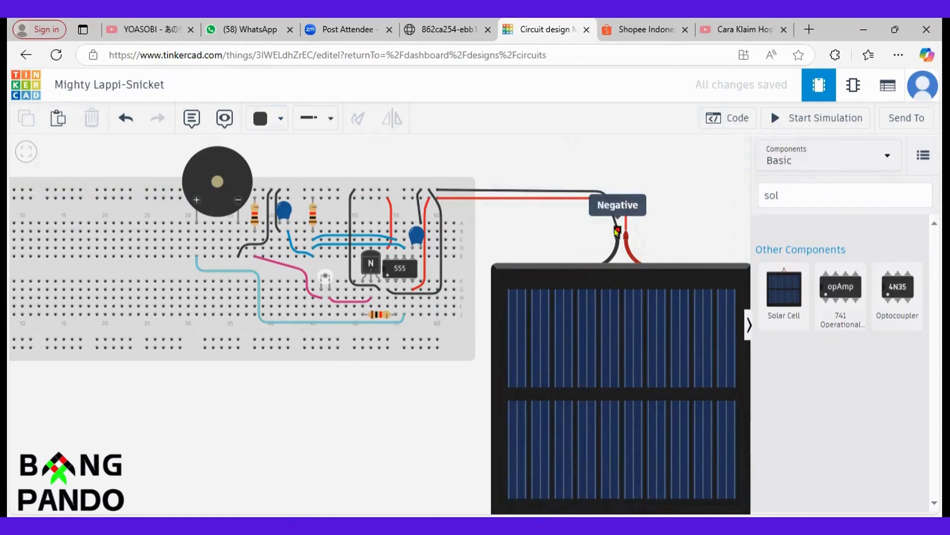
- Start the simulation and test the ambient light sensor with its light level at the dark end
click(805, 123)
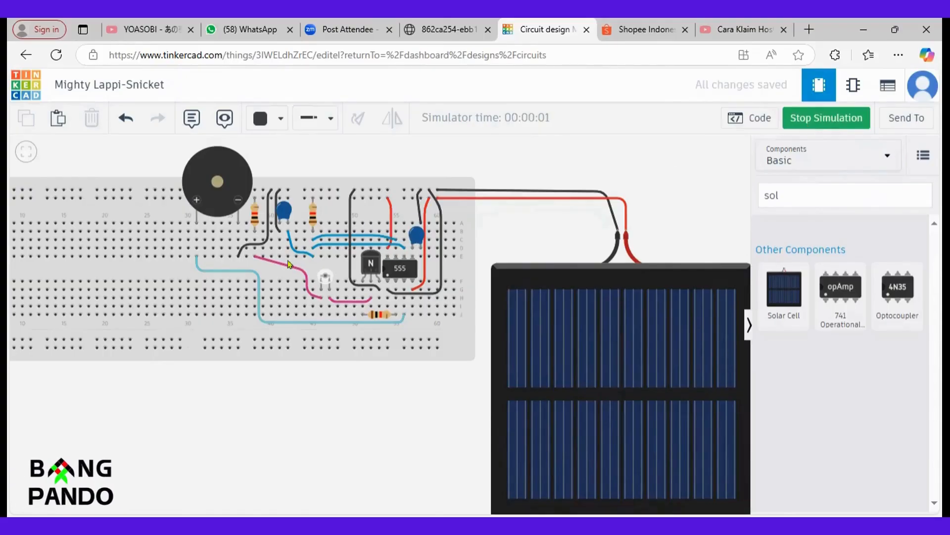
click(324, 277)
mouse_move(304, 257)
mouse_down()
mouse_move(334, 257)
mouse_move(288, 256)
mouse_up()
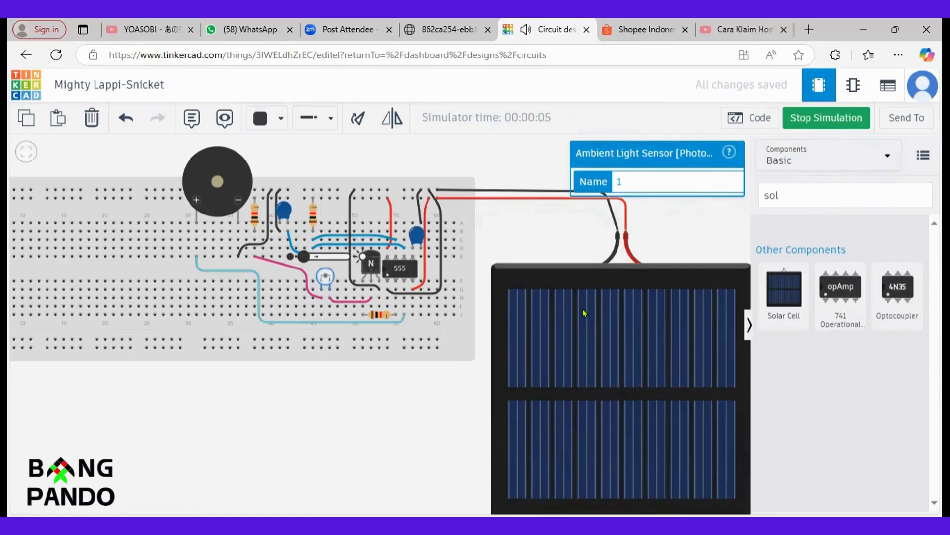
click(654, 214)
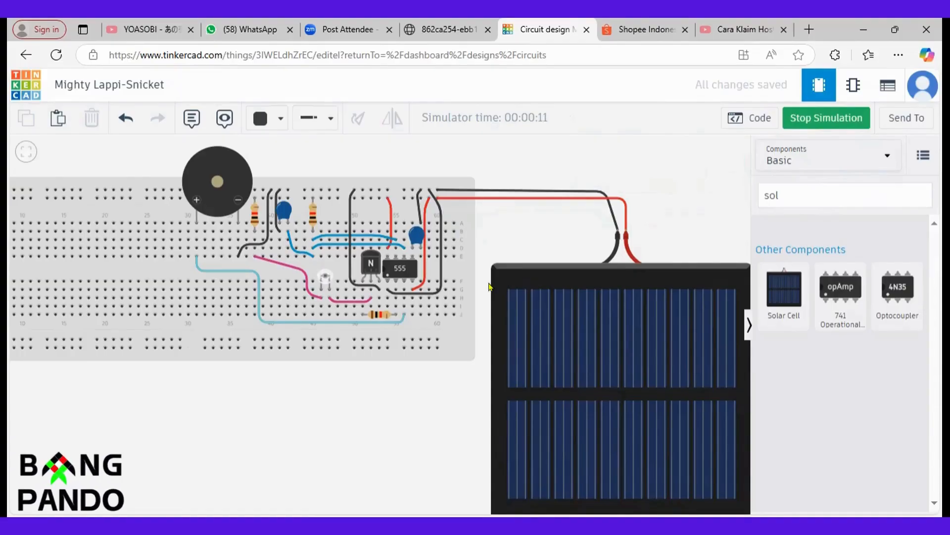
- Lower the solar cell's light level to near its minimum and retest the ambient light sensor at its dark end
click(568, 286)
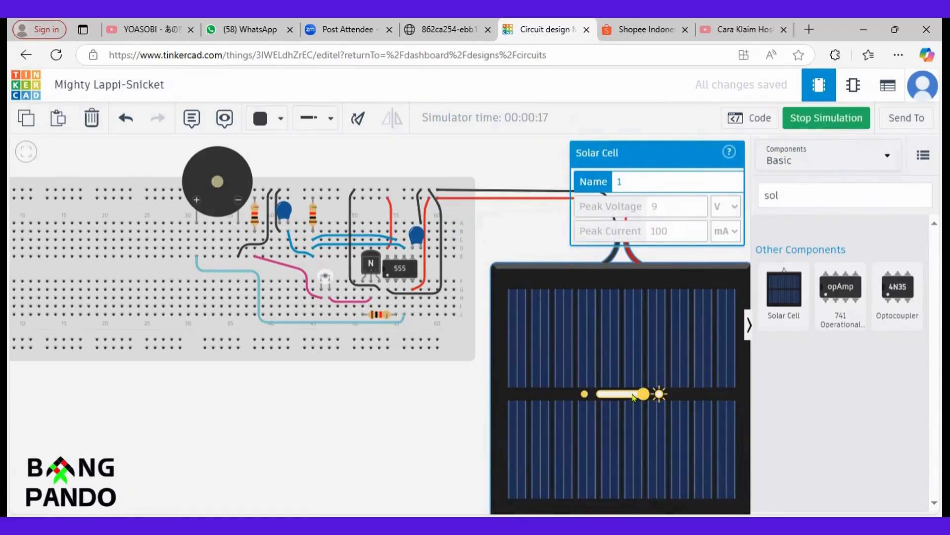
drag(635, 399, 609, 399)
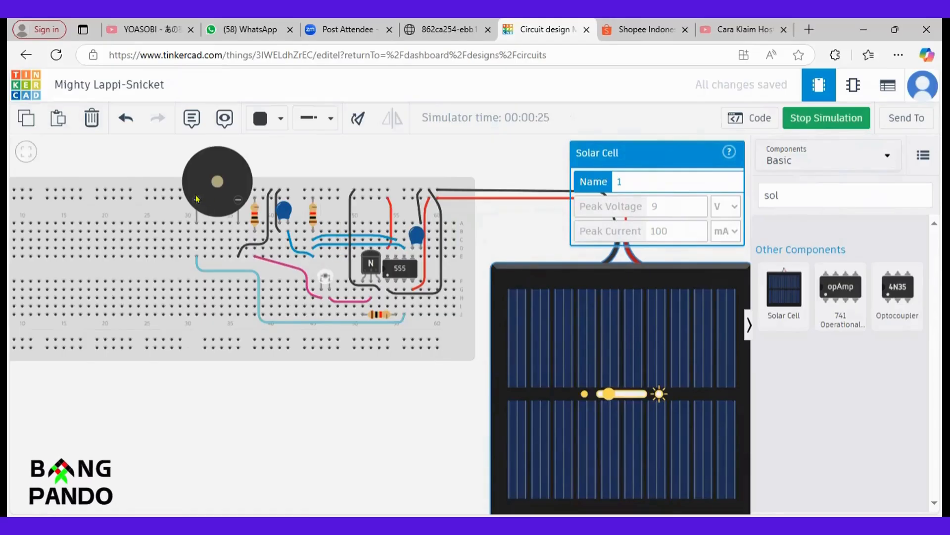
click(323, 277)
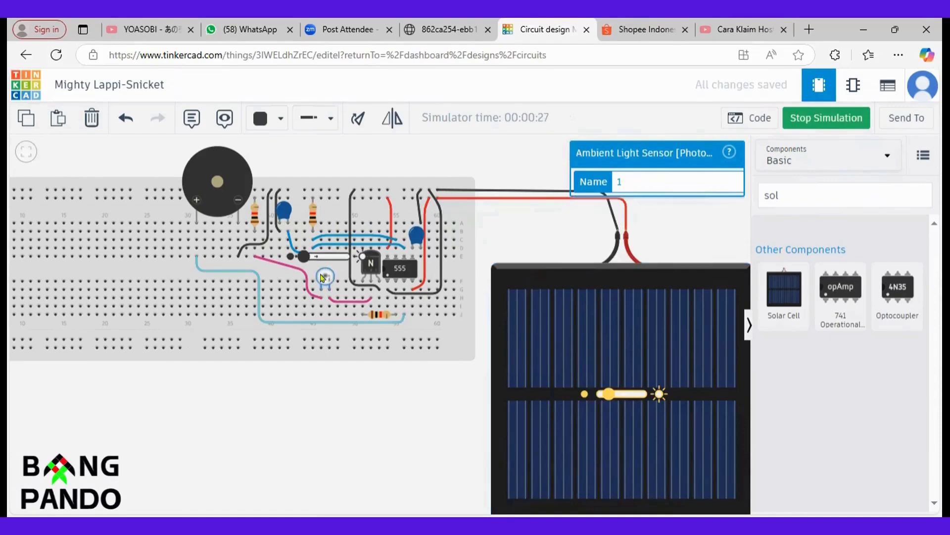
mouse_move(304, 256)
mouse_down()
mouse_move(338, 257)
mouse_move(299, 259)
mouse_up()
click(492, 170)
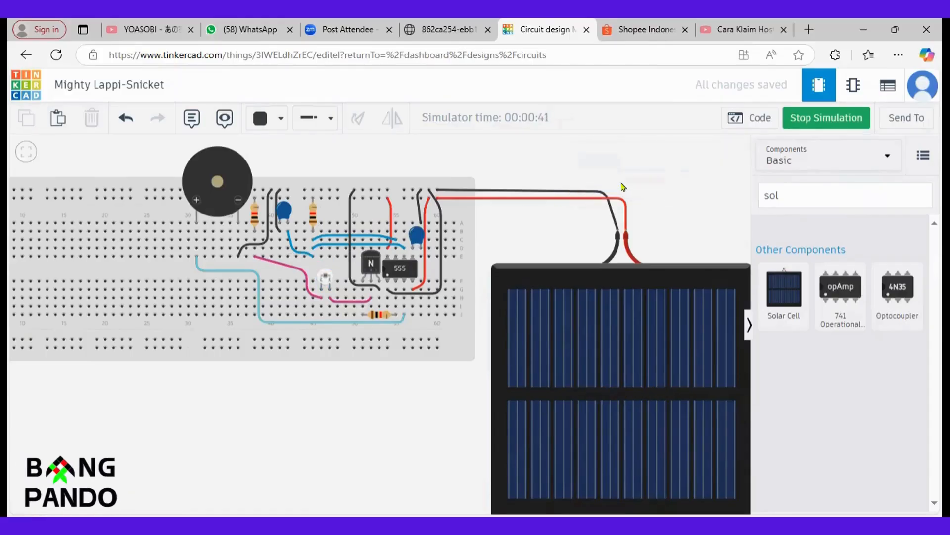
- View the solar cell's settings during the simulation, and stop the simulation
drag(648, 165, 604, 144)
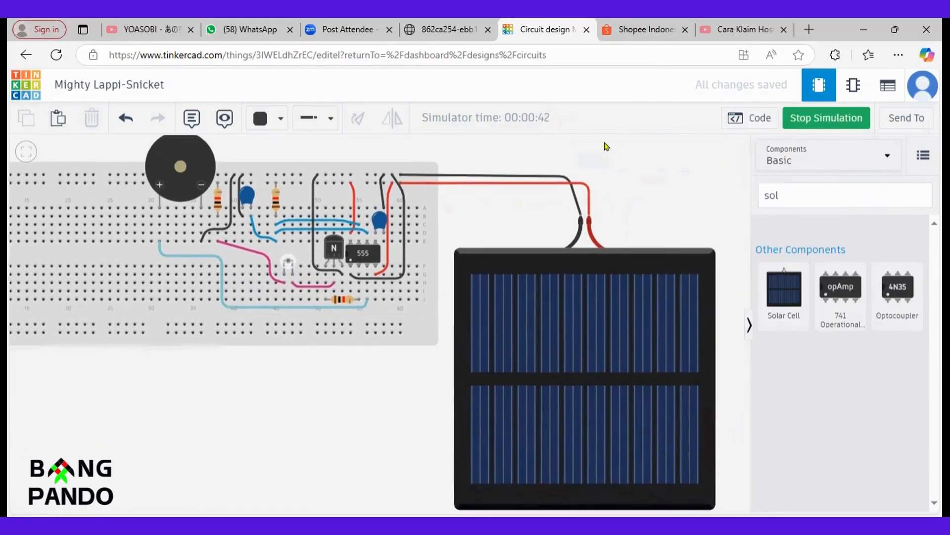
click(624, 270)
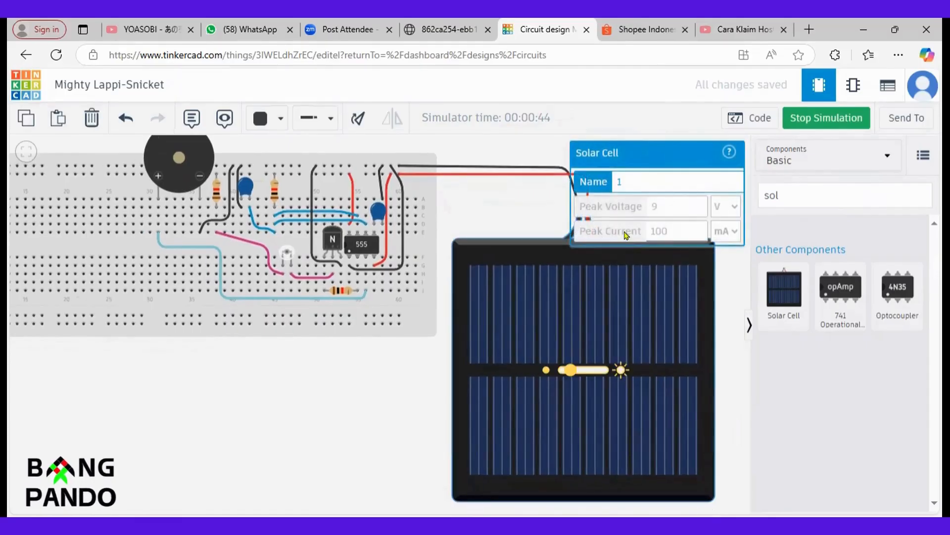
click(800, 125)
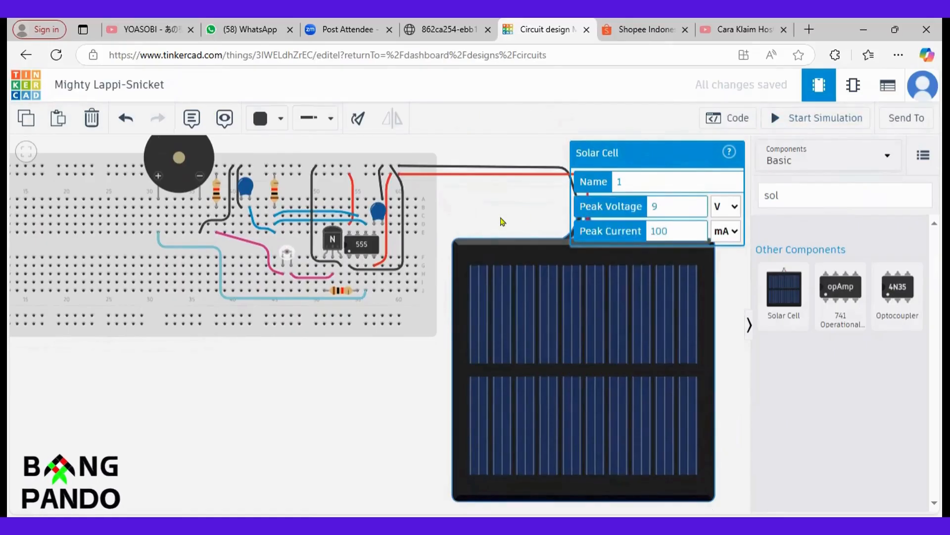
- Shift the solar cell slightly toward the breadboard
click(503, 222)
drag(293, 391, 277, 445)
mouse_move(537, 347)
mouse_down()
mouse_move(542, 302)
mouse_move(539, 336)
mouse_move(526, 333)
mouse_move(529, 312)
mouse_move(534, 346)
mouse_up()
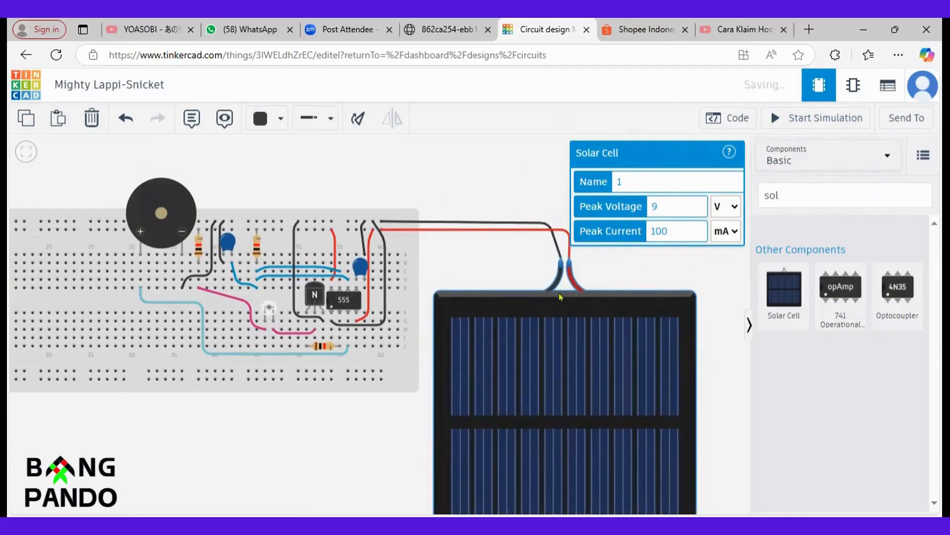
- Deselect the solar cell and search the component library for "arduino uno r3"
click(493, 166)
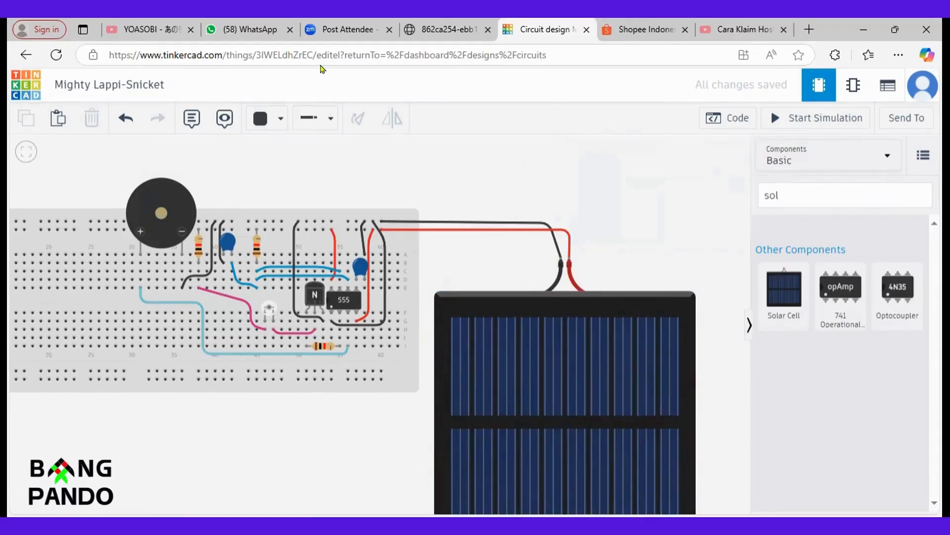
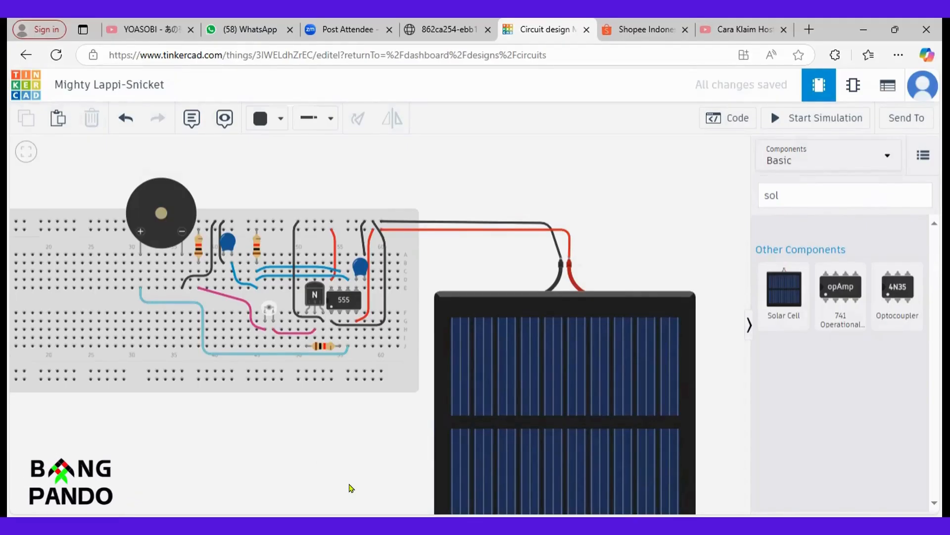
click(805, 192)
key(BackSpace)
key(BackSpace)
key(BackSpace)
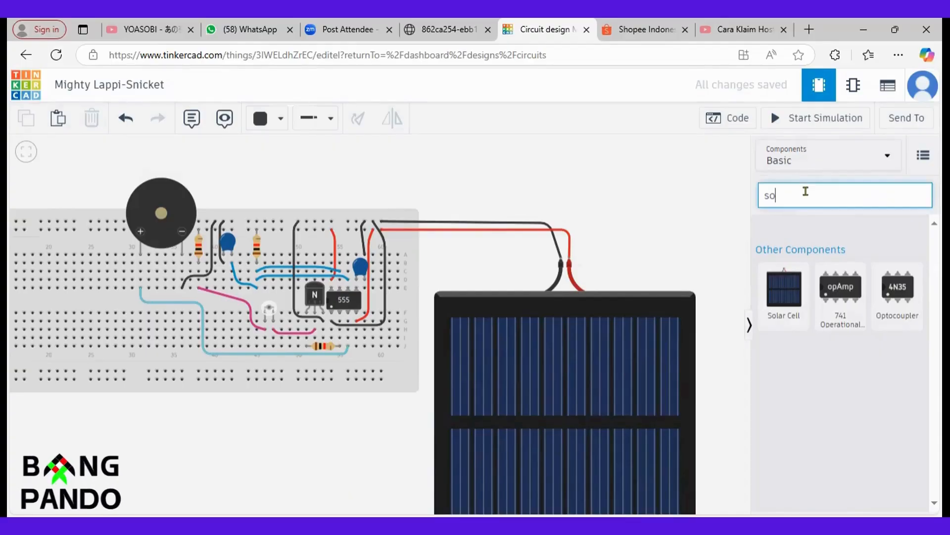
text(ardu)
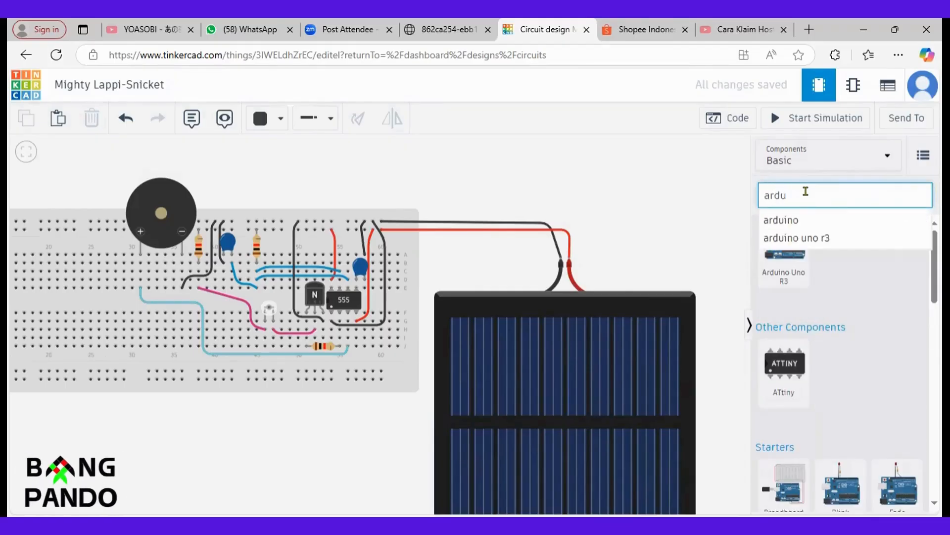
click(836, 238)
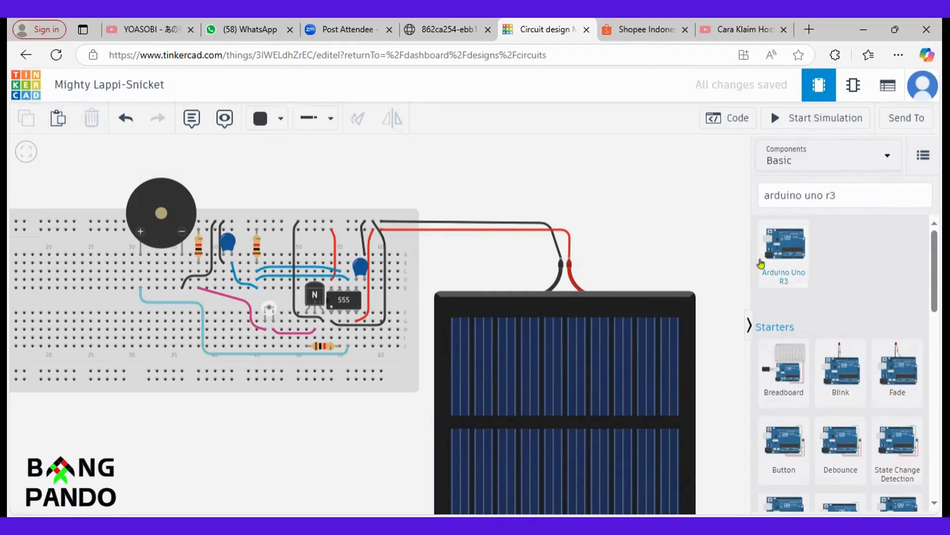
- Place an Arduino Uno R3 on the workplane and reposition it just above the solar cell
click(761, 263)
click(723, 253)
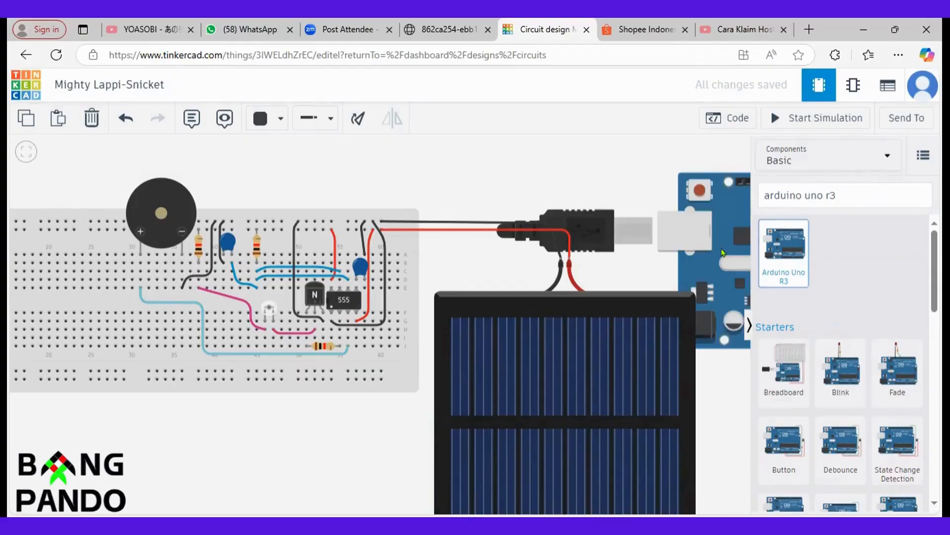
drag(723, 252, 622, 204)
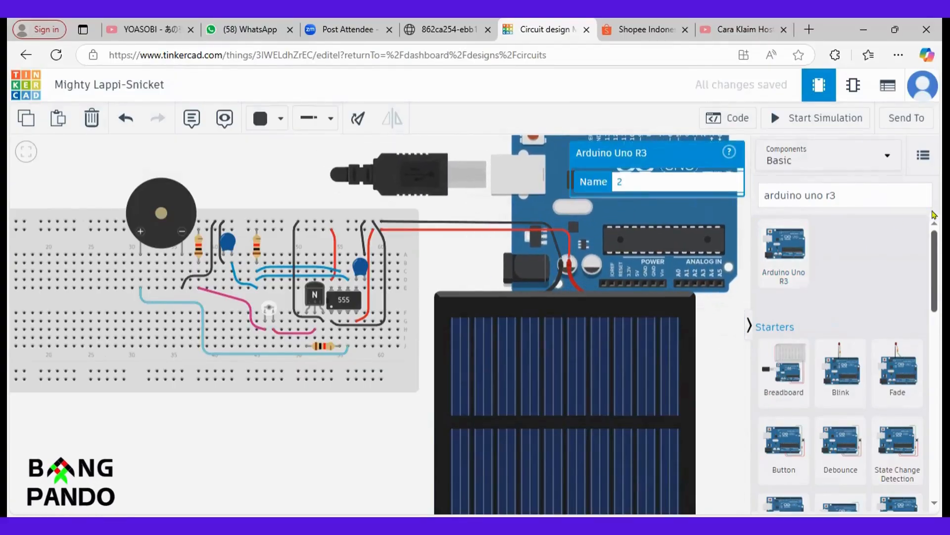
drag(641, 233, 622, 250)
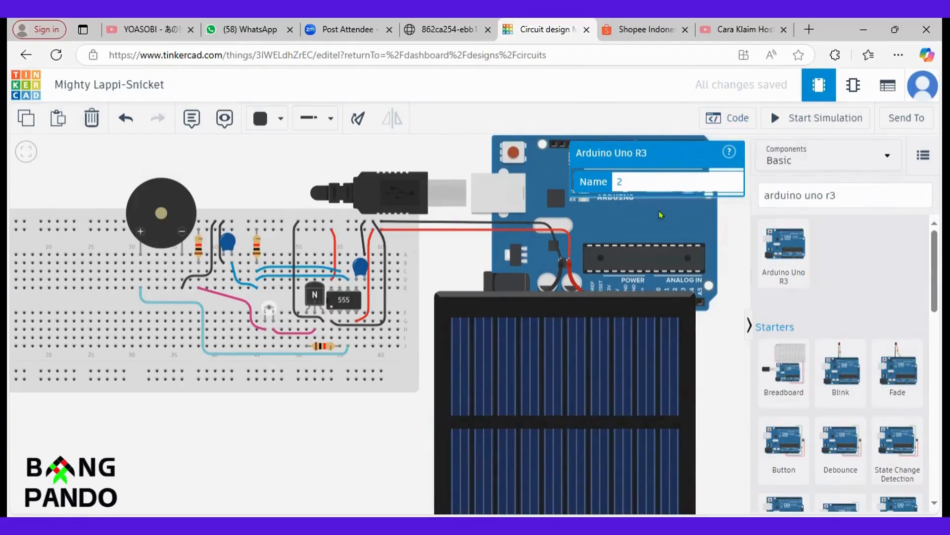
drag(655, 230, 648, 218)
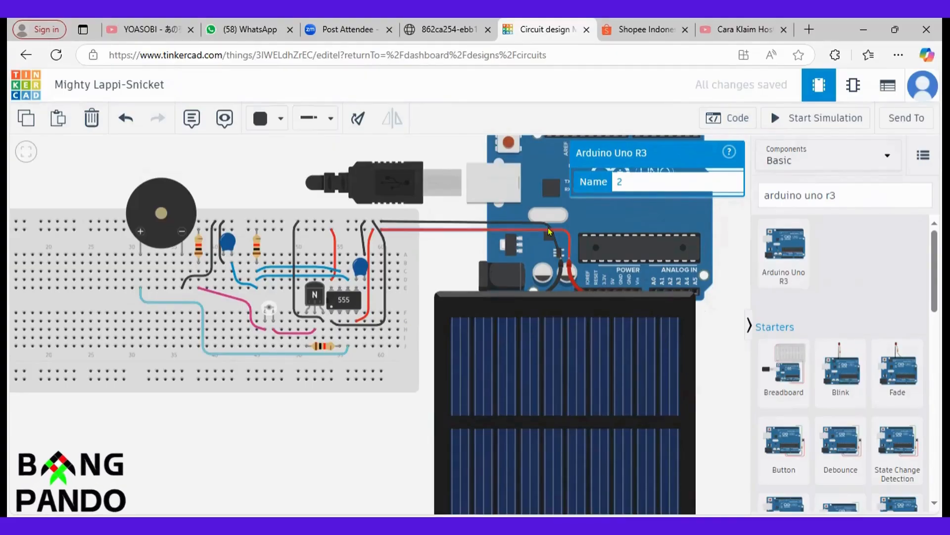
drag(436, 141, 374, 174)
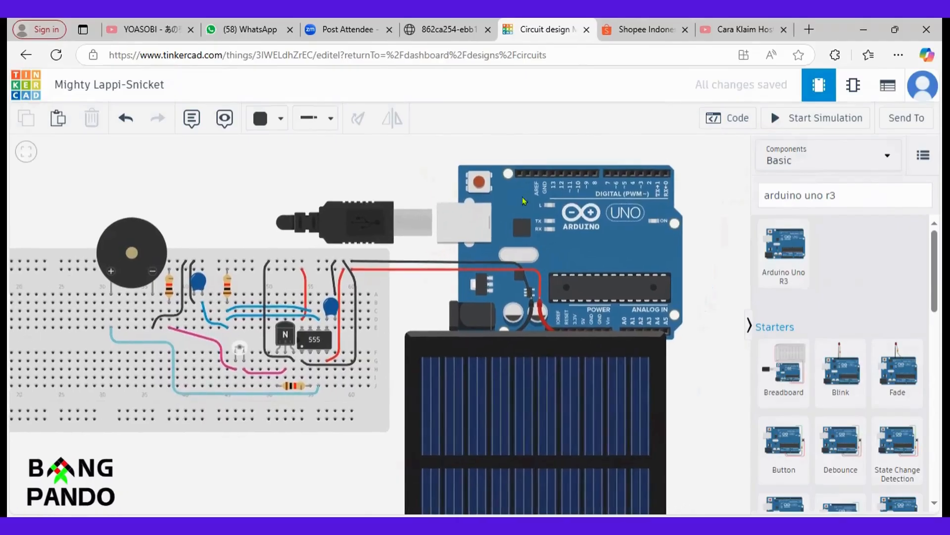
drag(539, 191, 572, 164)
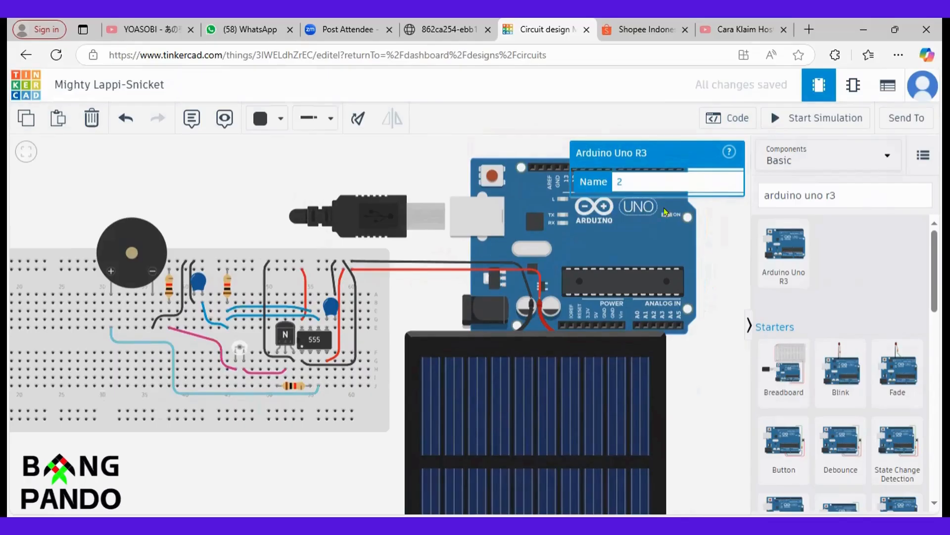
- Delete the Arduino Uno R3 from the design, accepting the loss of its code
click(91, 120)
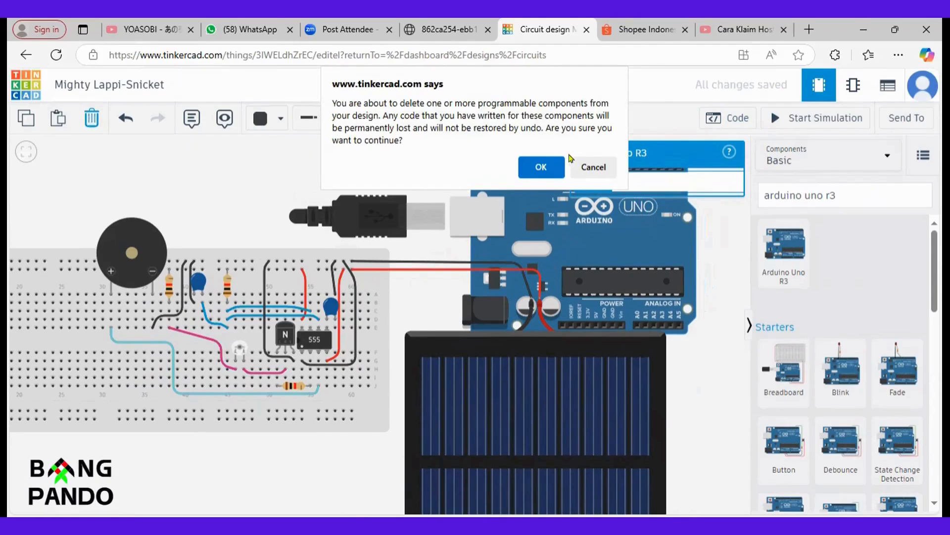
click(582, 168)
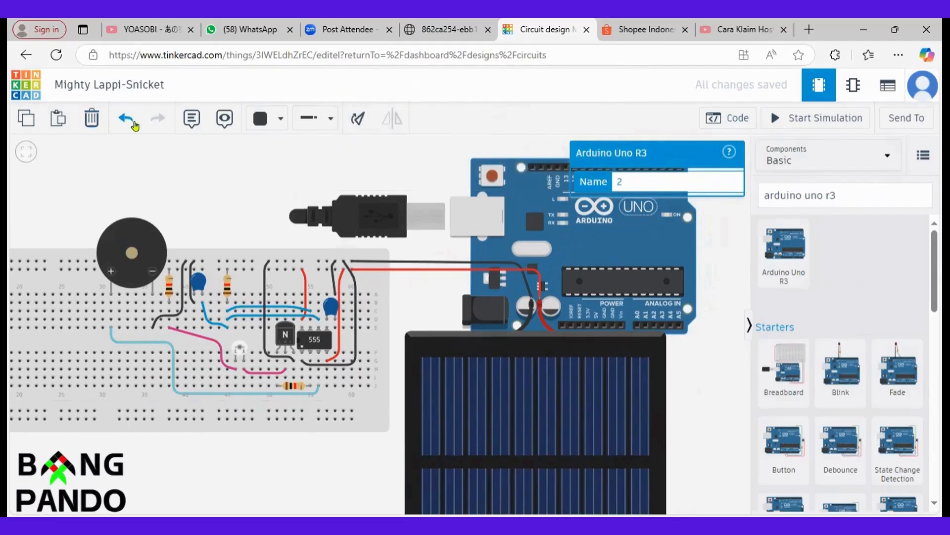
click(92, 119)
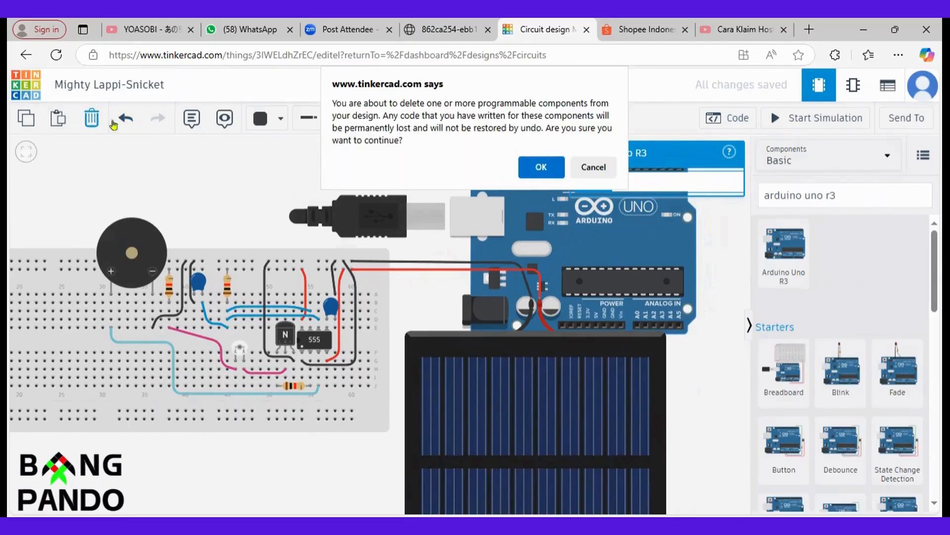
click(542, 166)
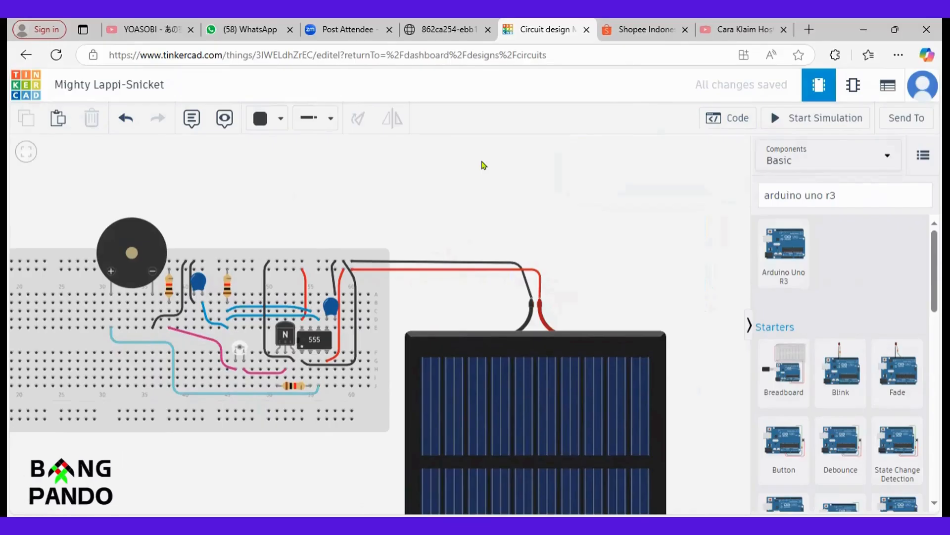
drag(416, 190, 495, 148)
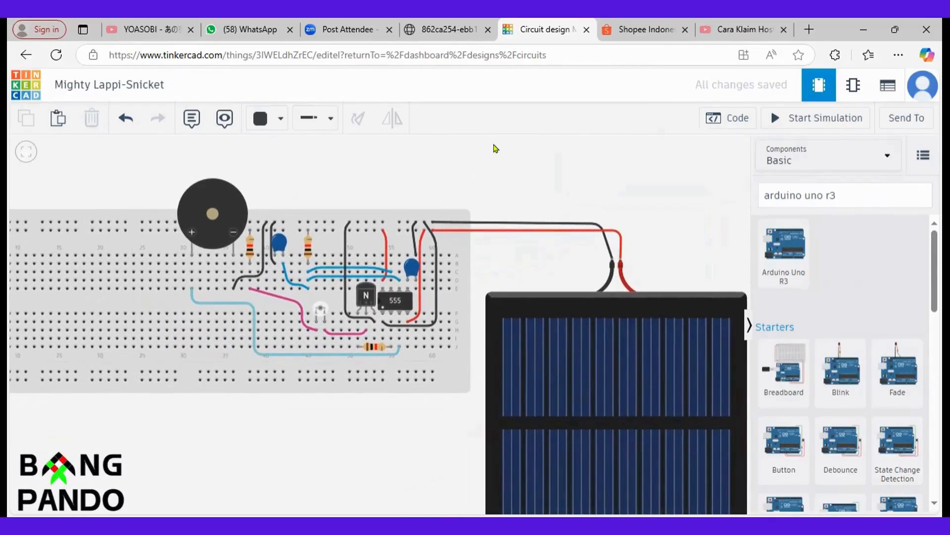